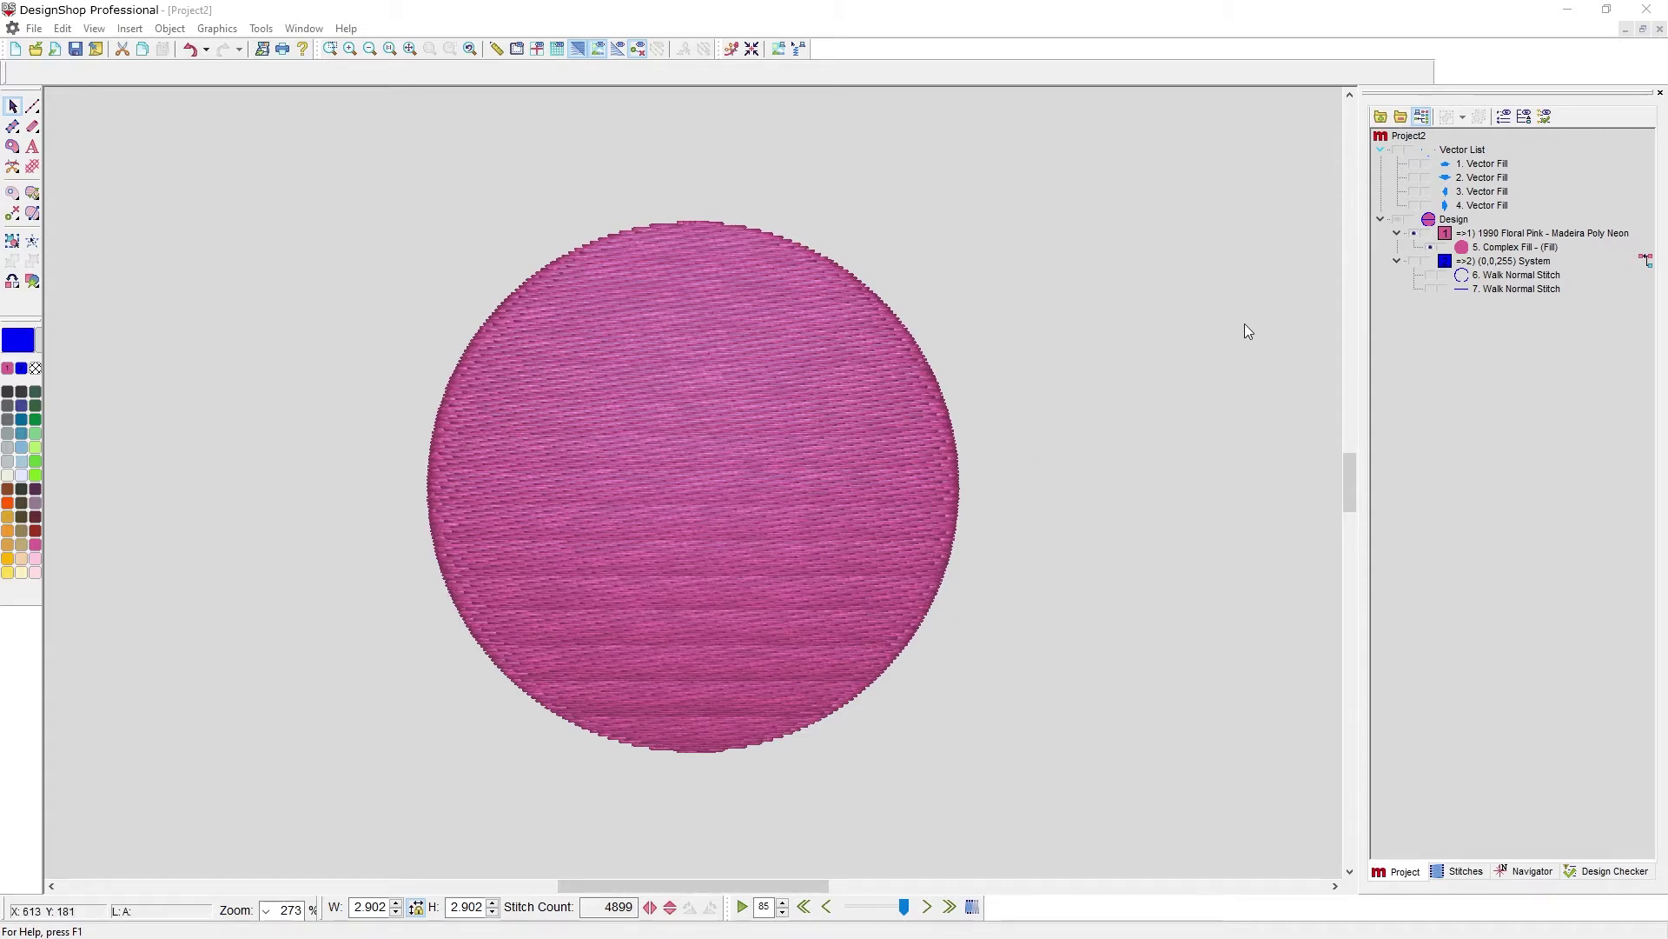
- Show the walk-stitch line, the four arrow-shaped Vector Fills 1–4 and the blue outline circle
left_click(1430, 292)
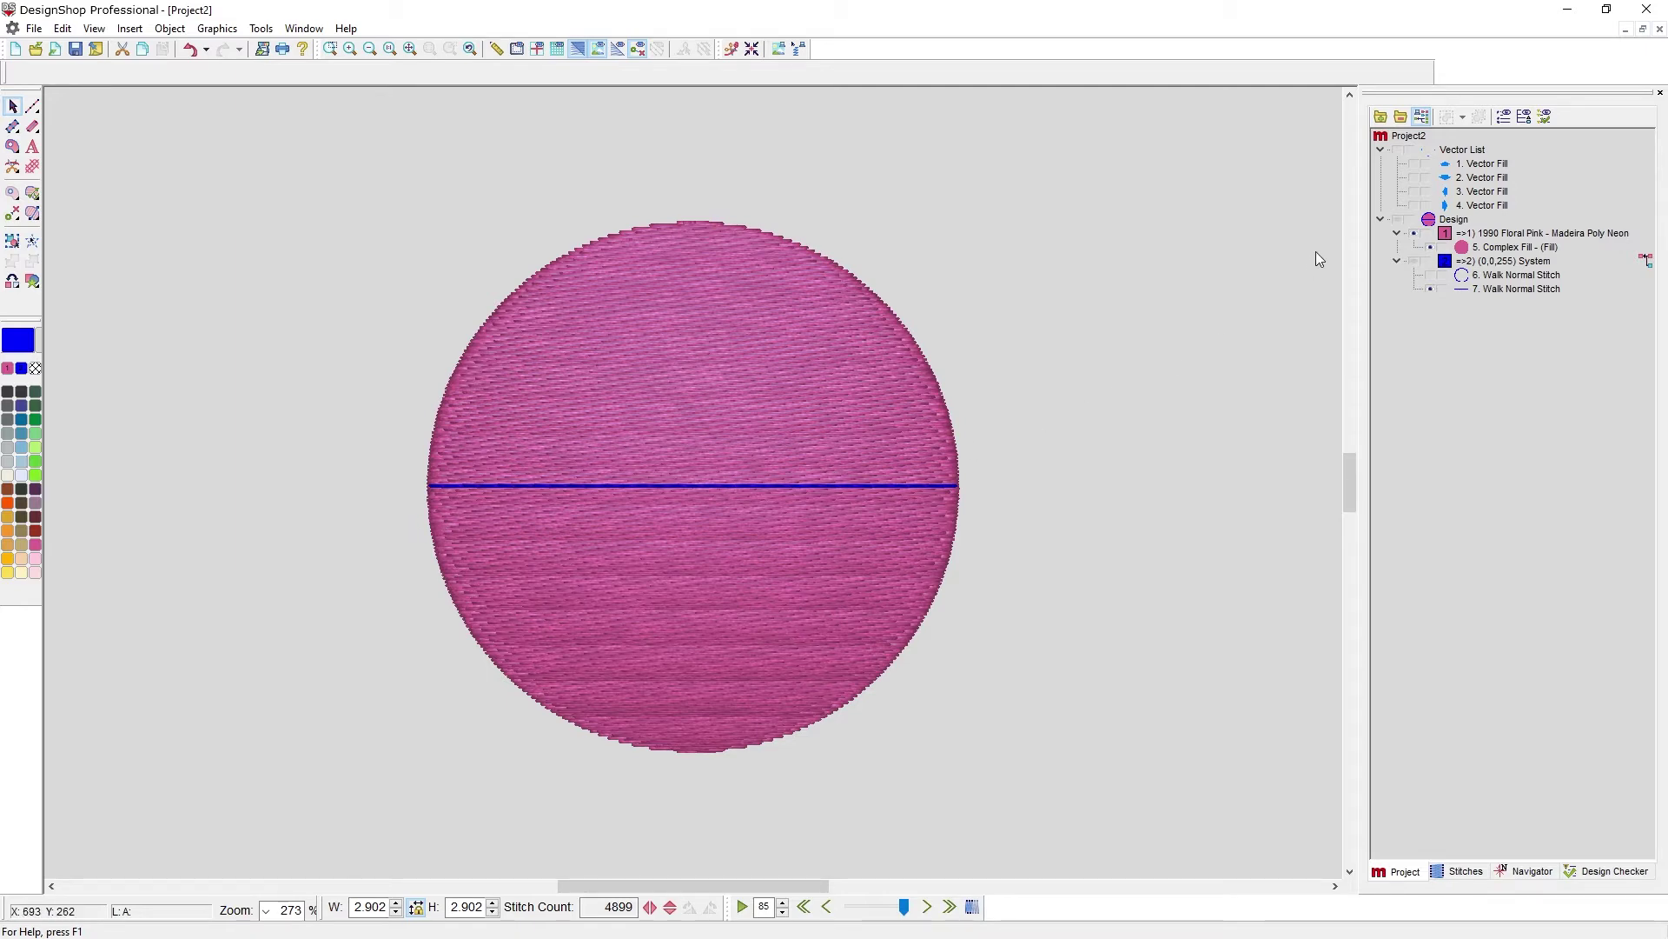
left_click(1414, 192)
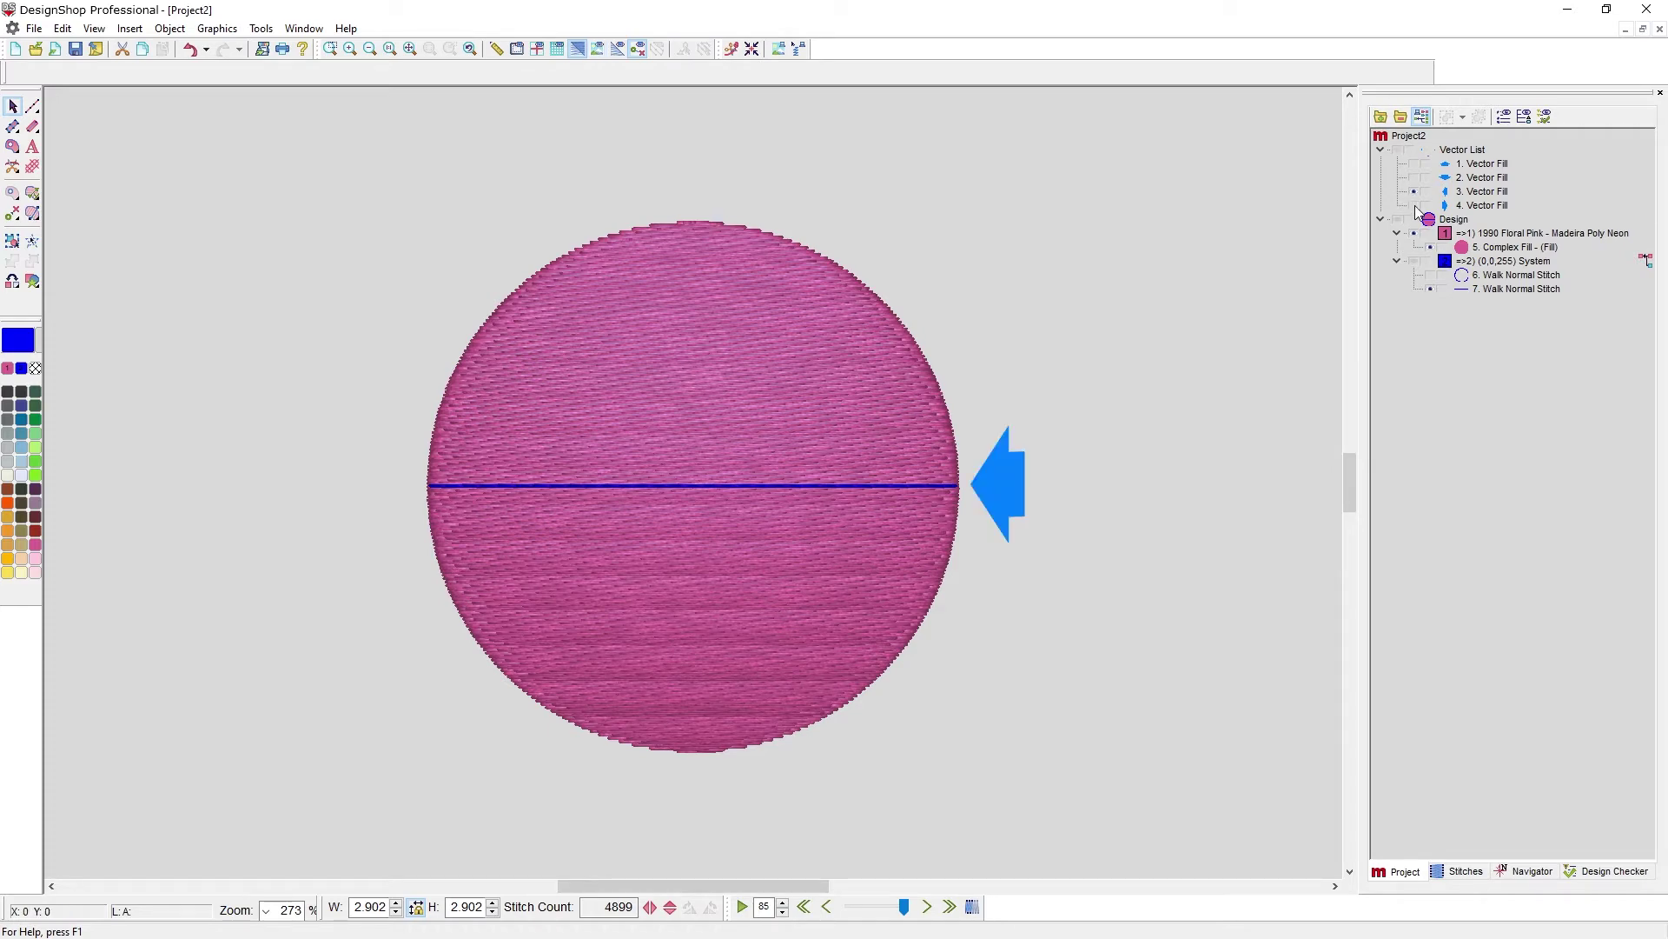
left_click(1414, 205)
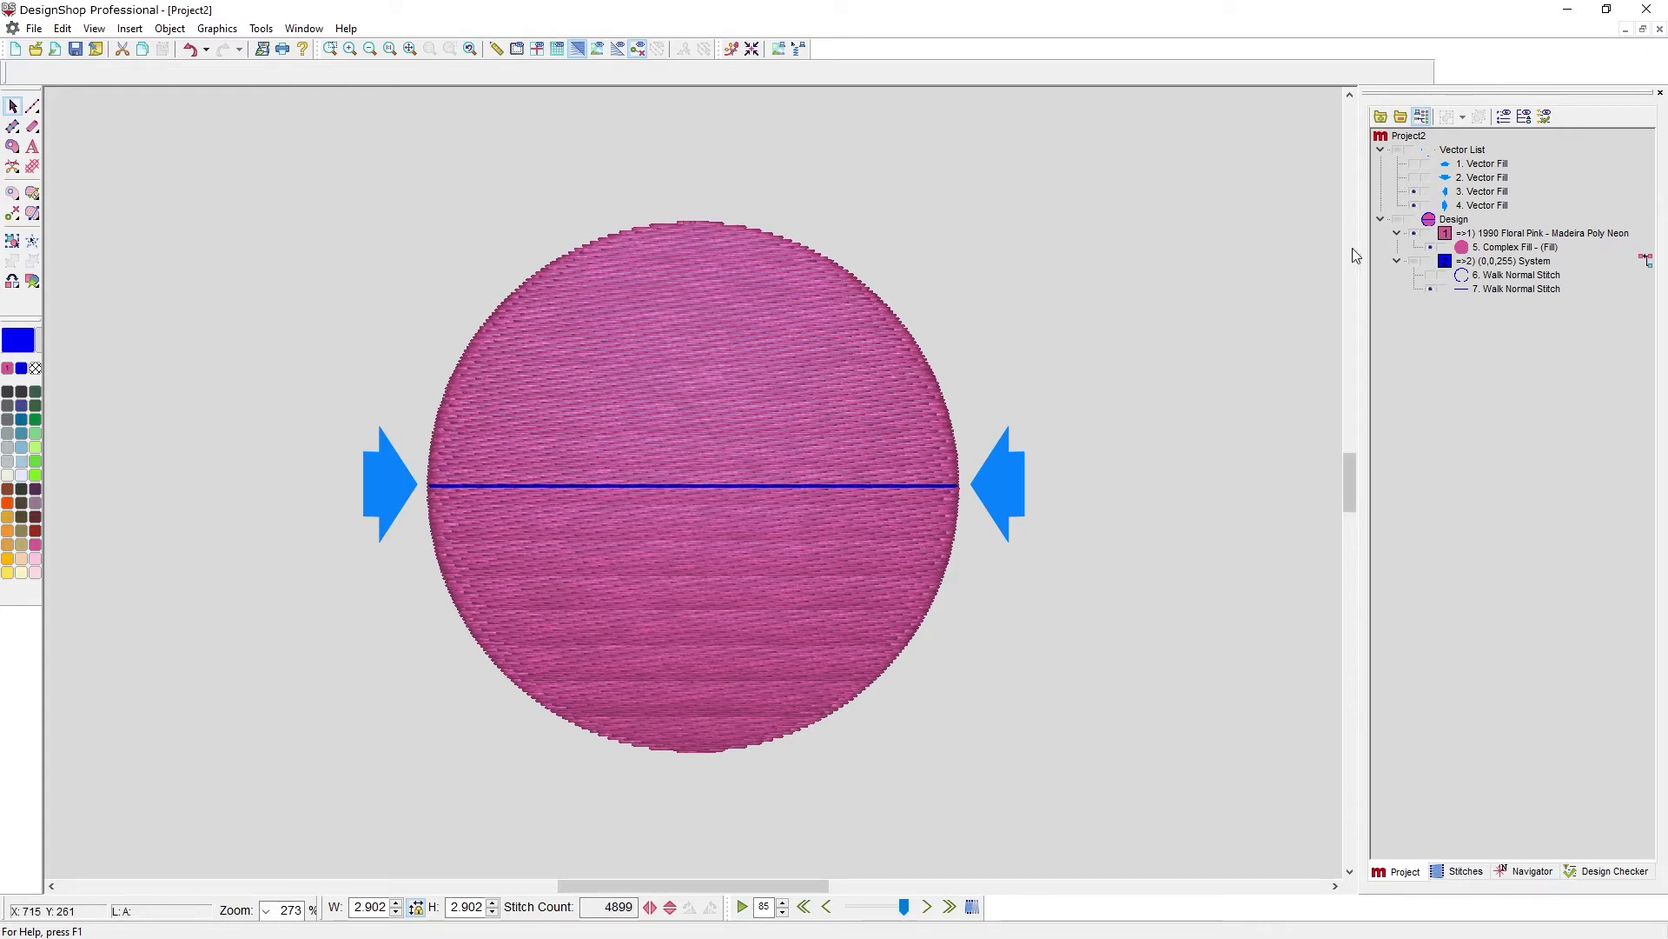
left_click(1413, 163)
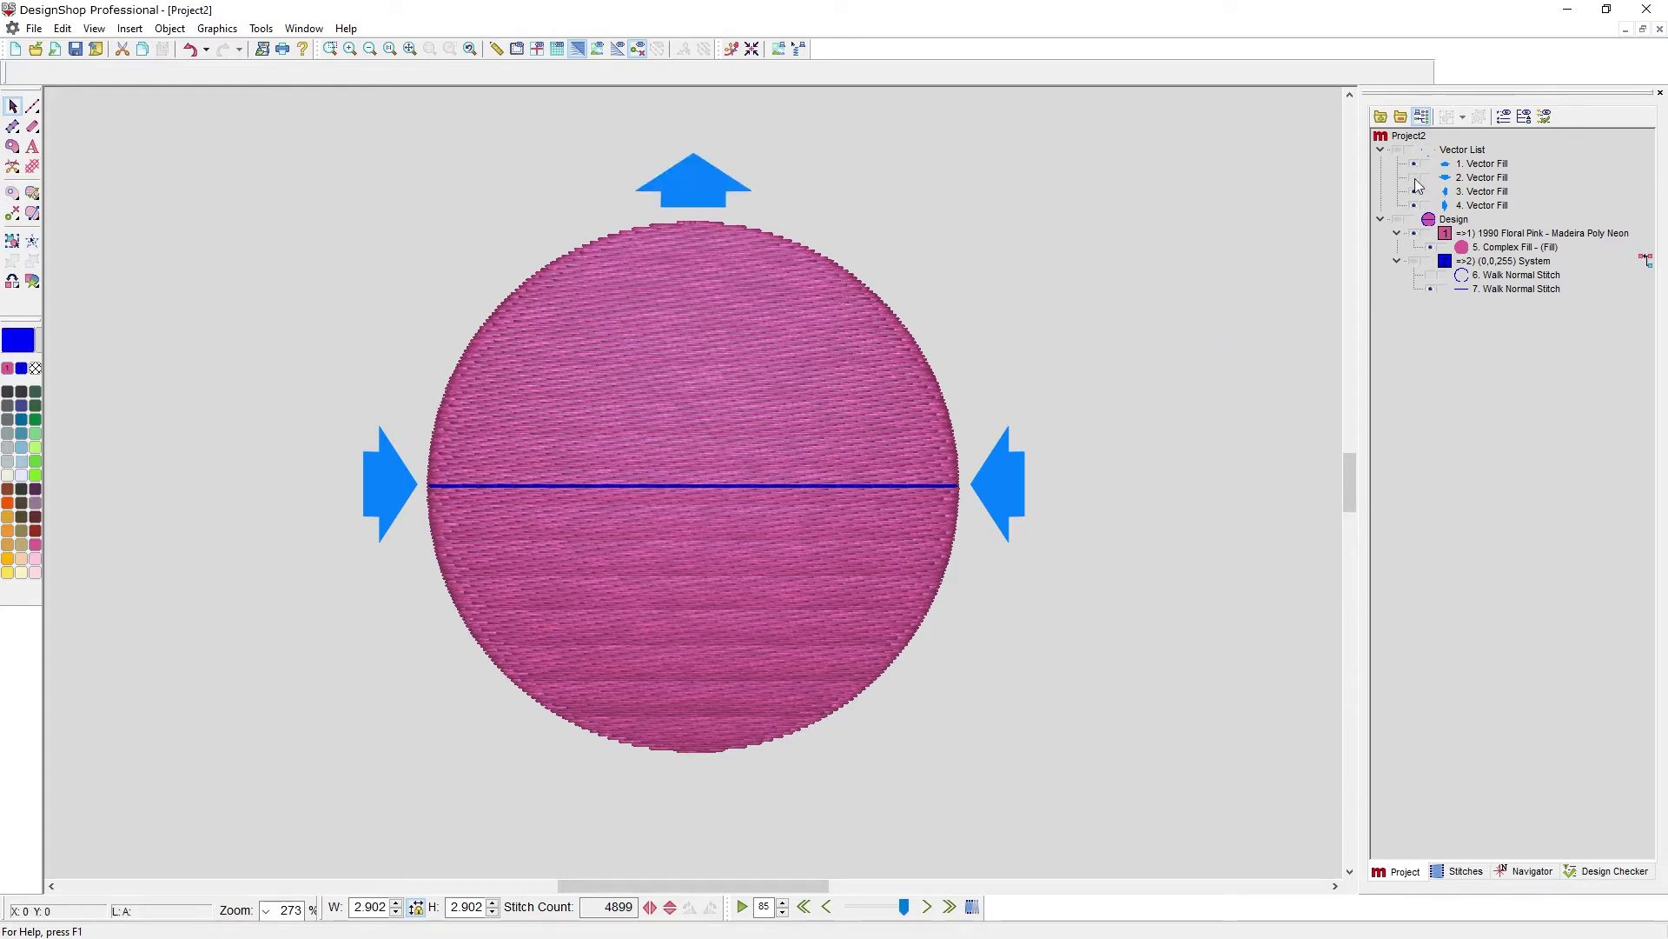
left_click(1414, 177)
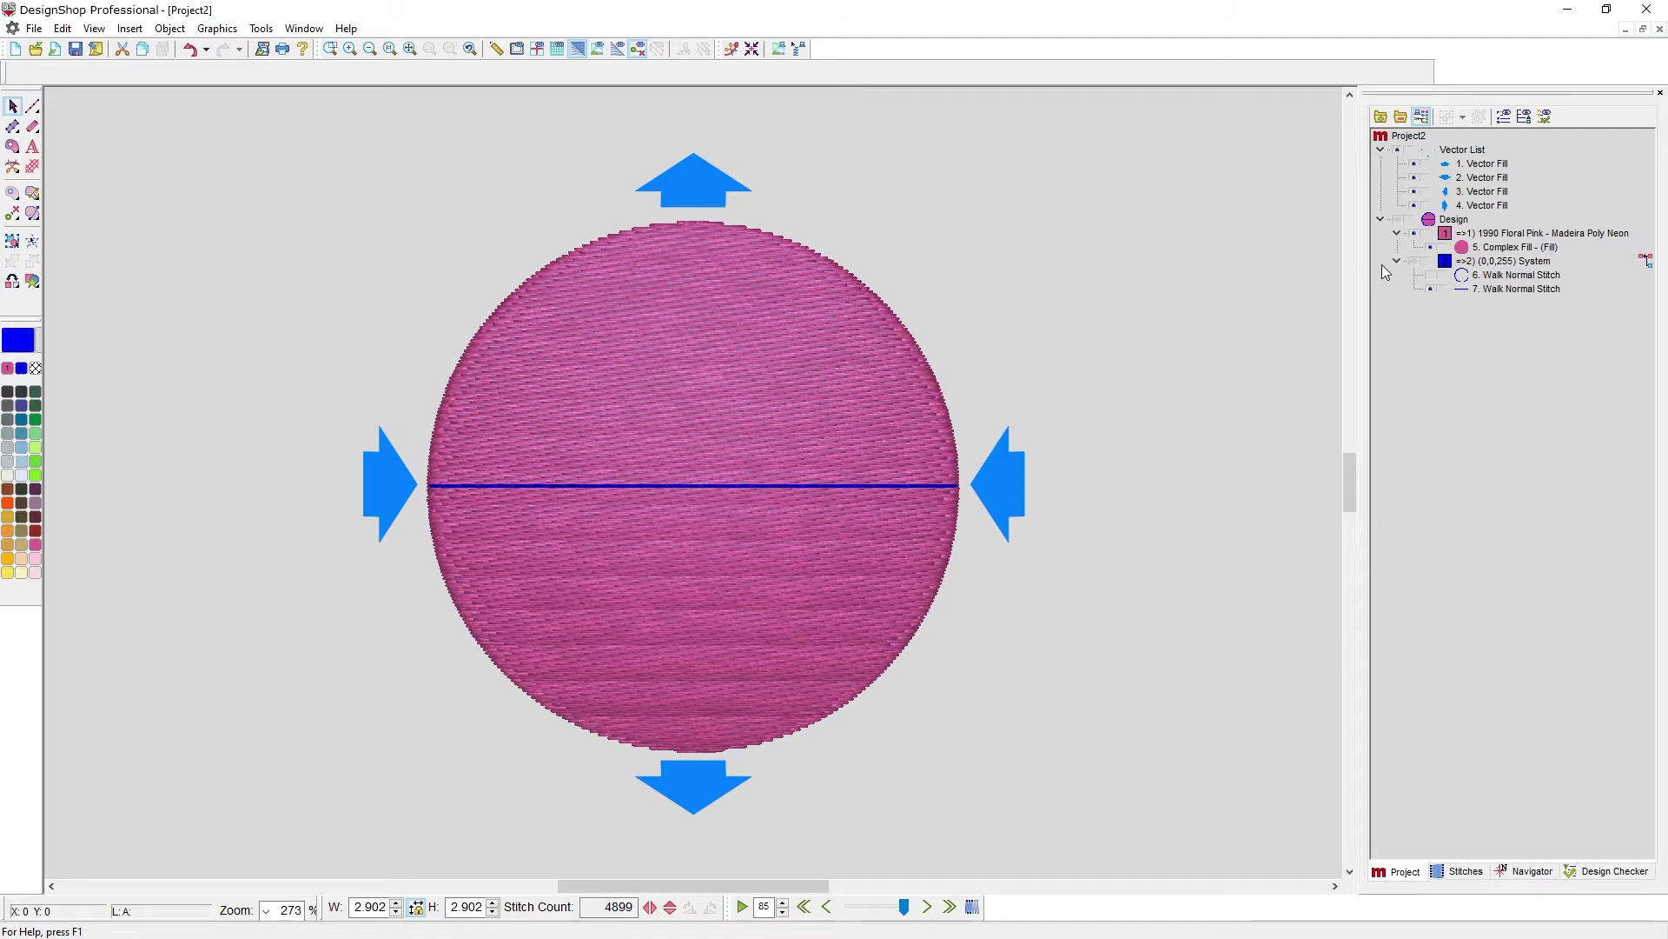
left_click(1430, 275)
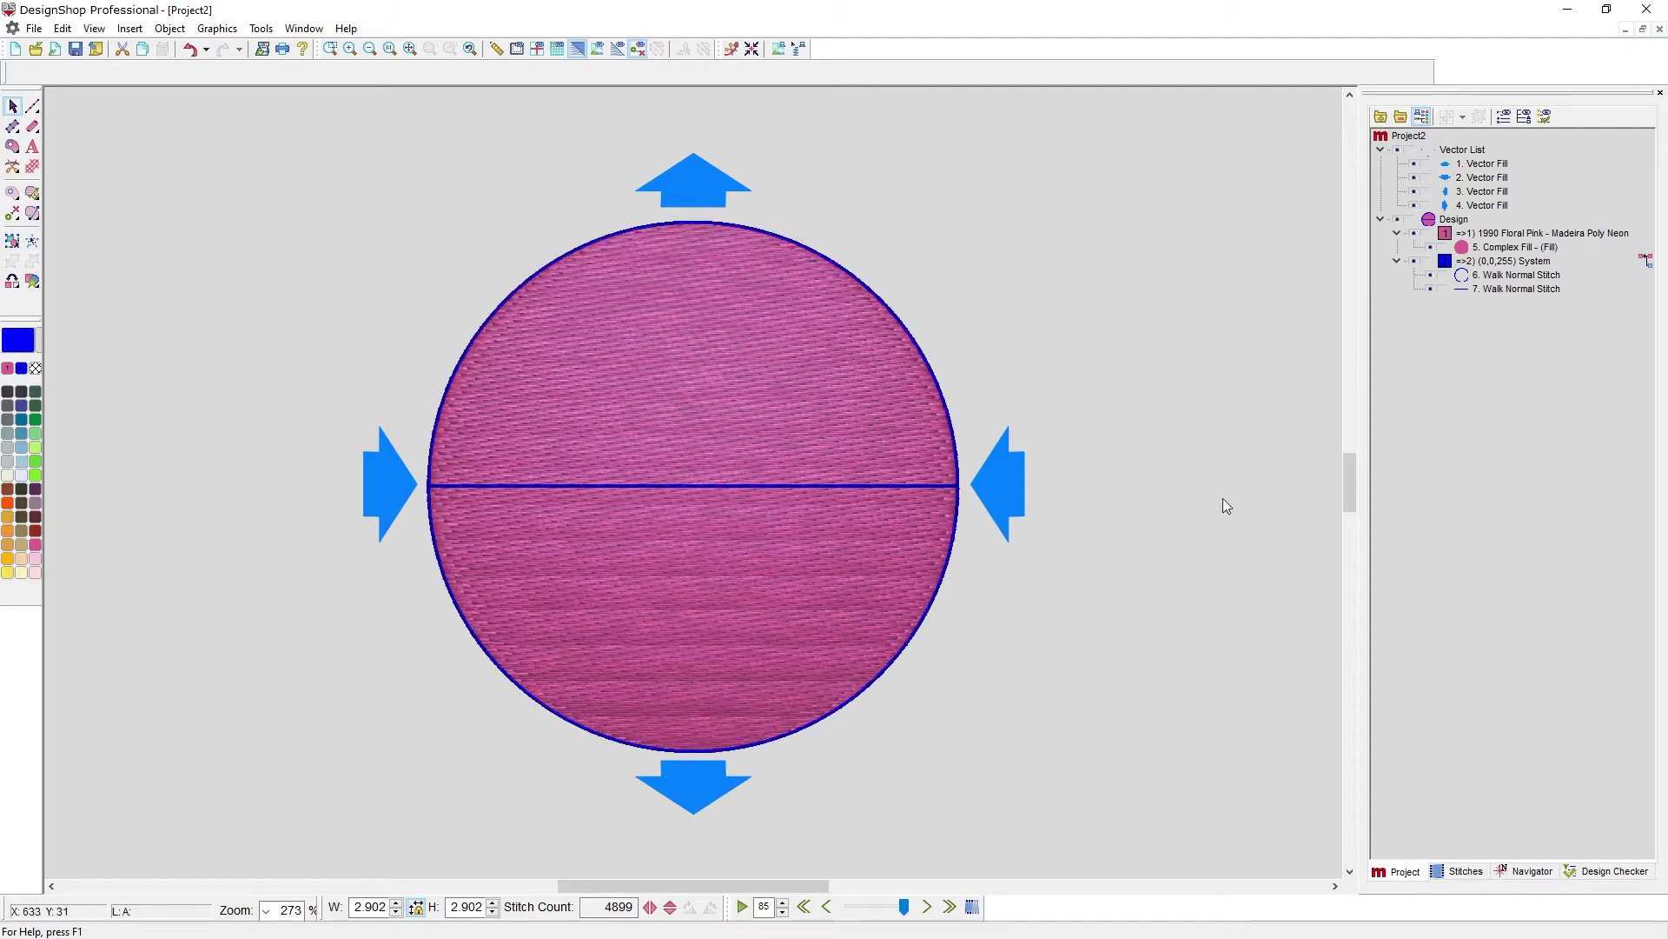
- Stretch the pink fill from its lower-right corner so it pokes past the blue outline
left_click(726, 642)
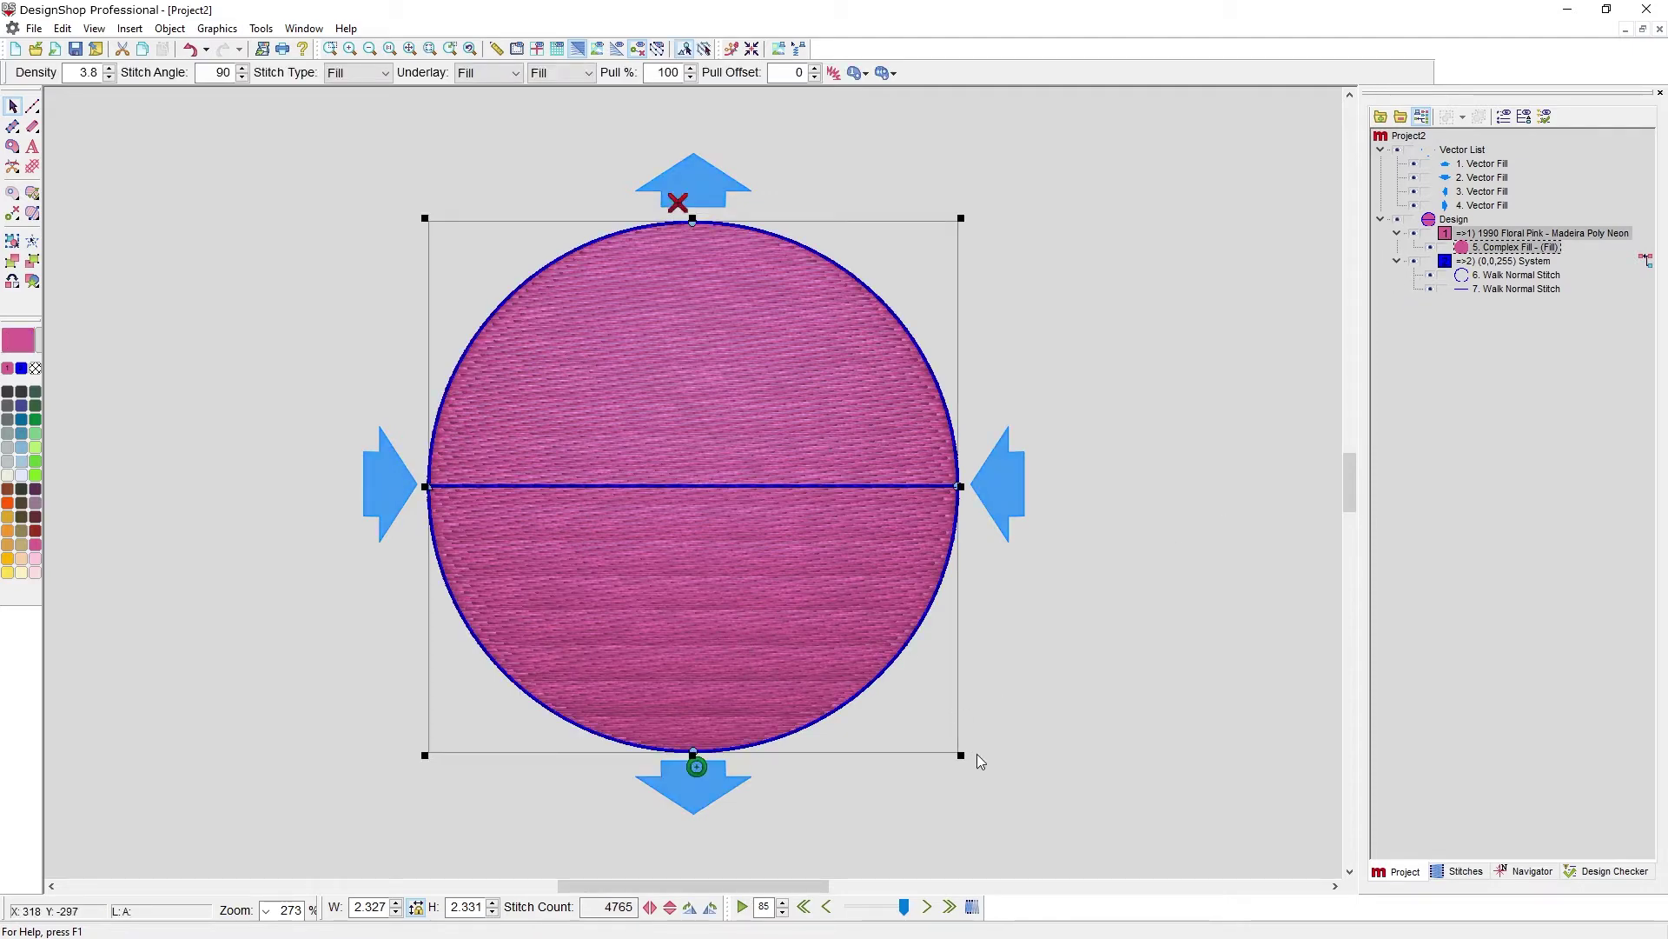
left_click_drag(960, 756, 955, 761)
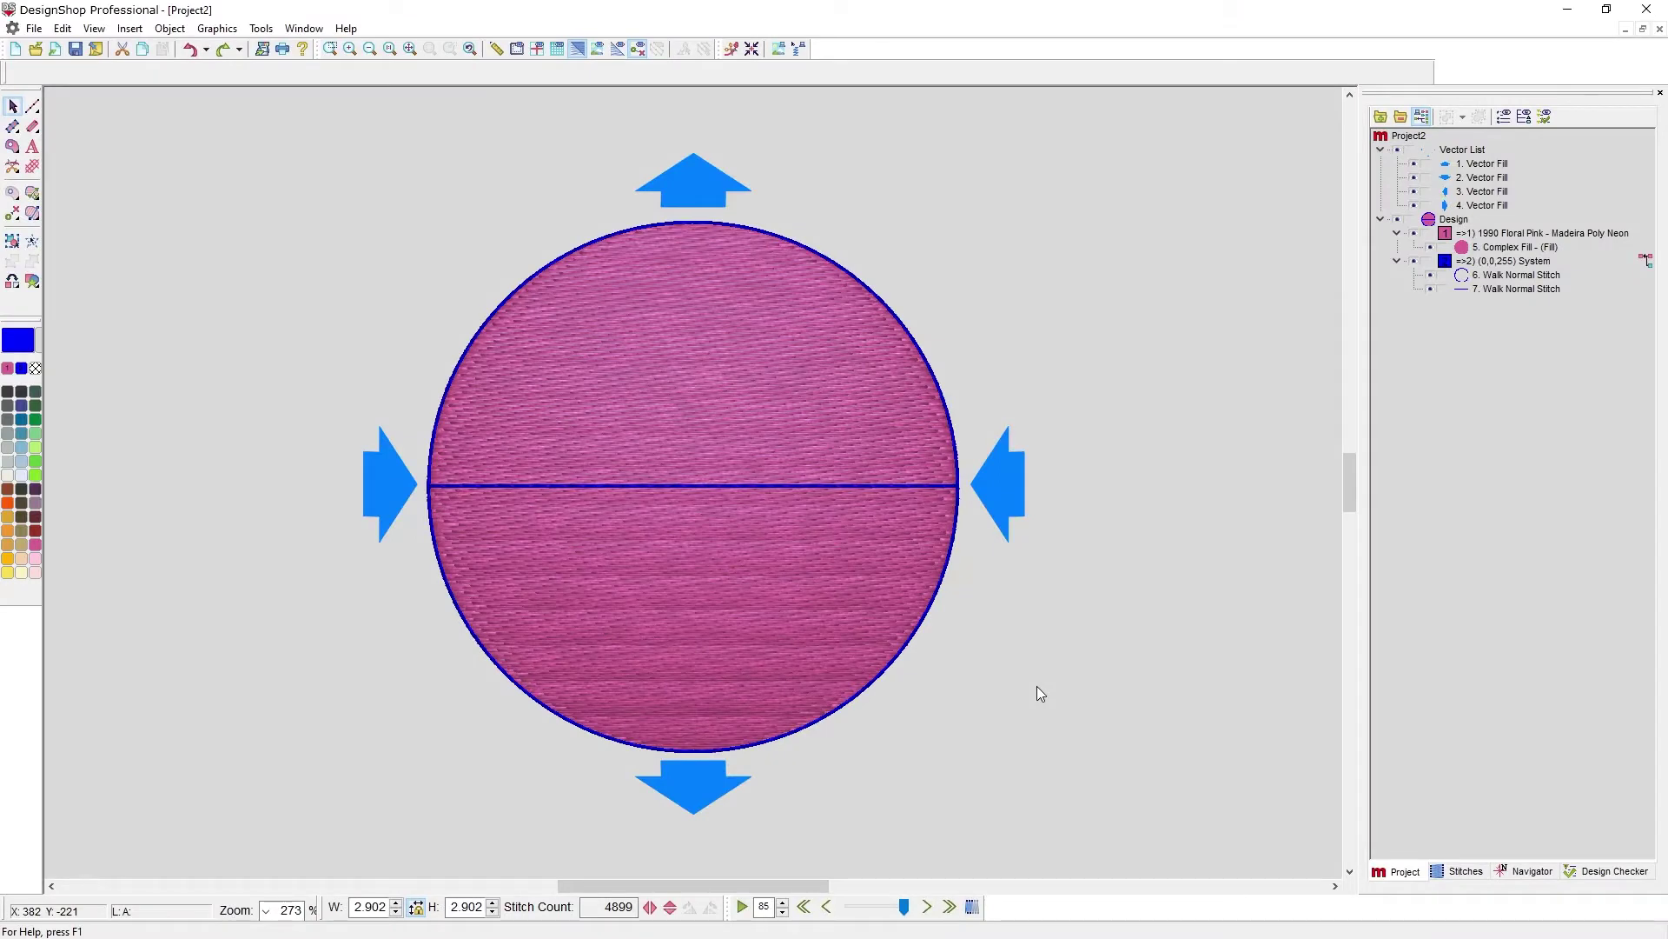
left_click(796, 582)
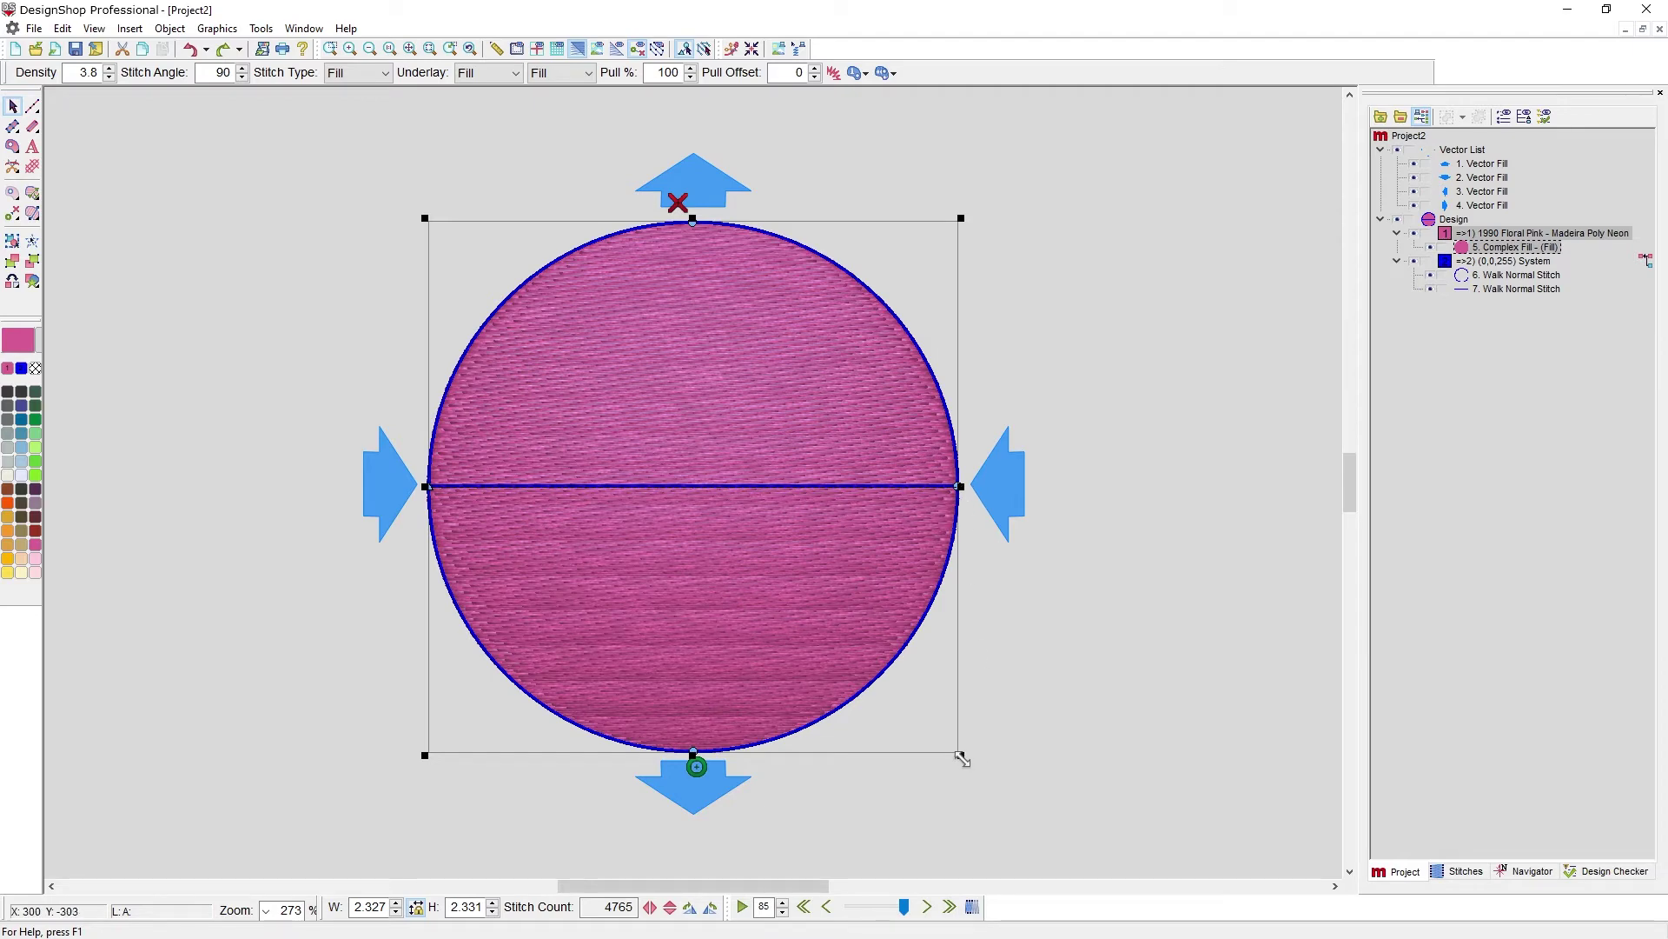
left_click_drag(961, 755, 969, 748)
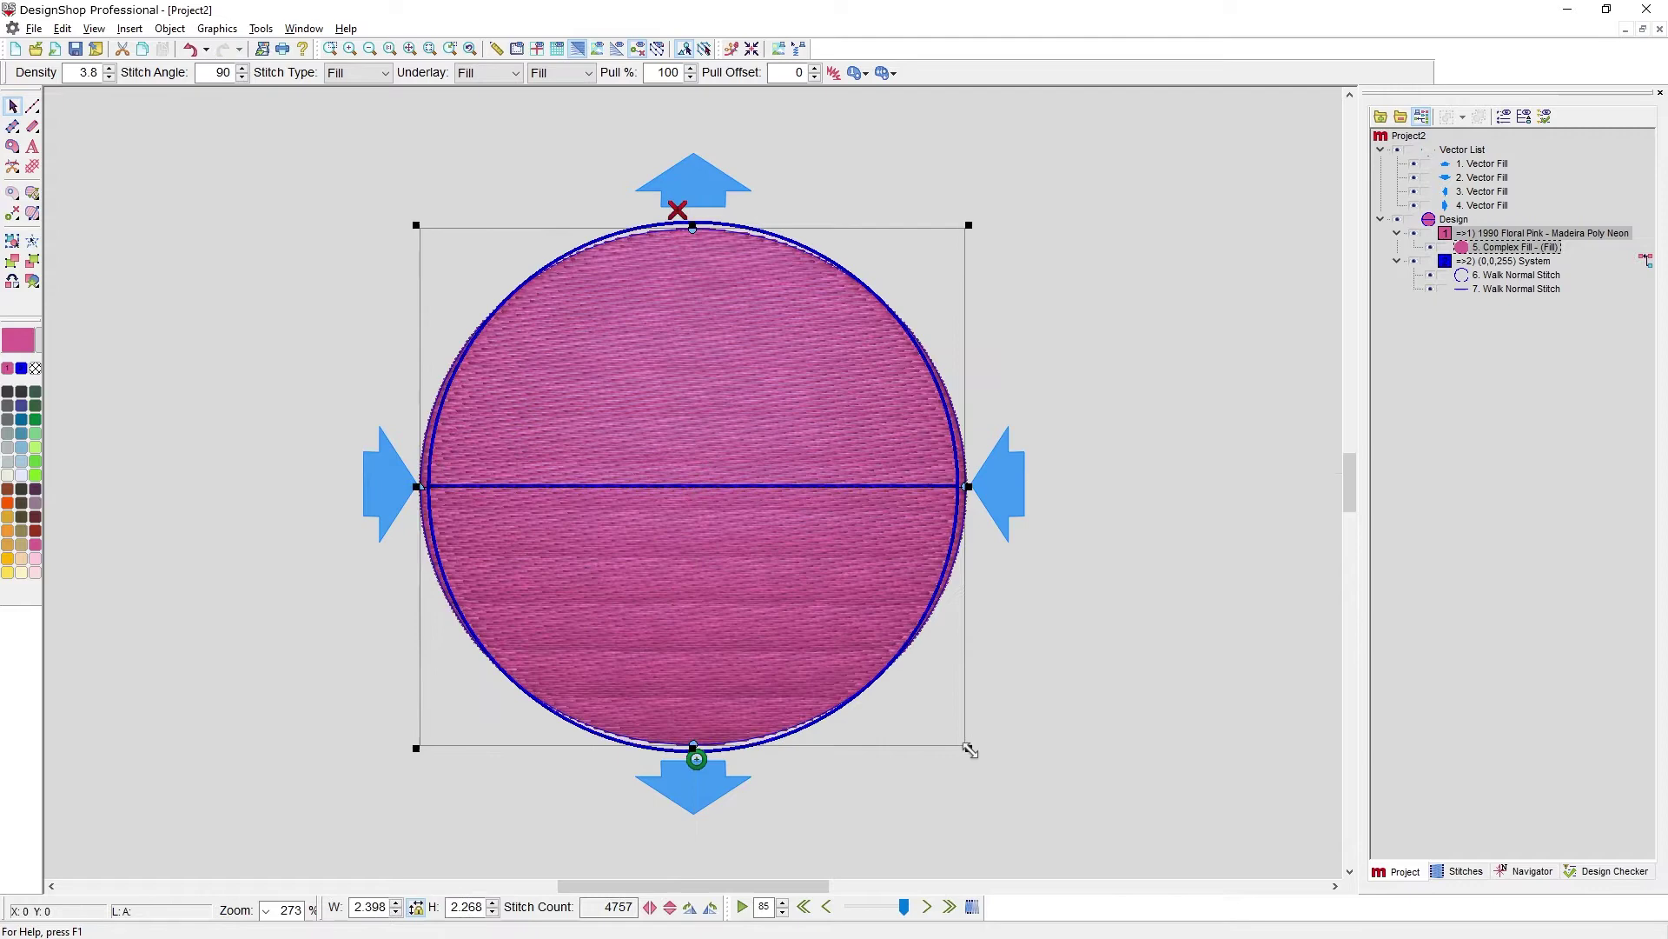
left_click(998, 848)
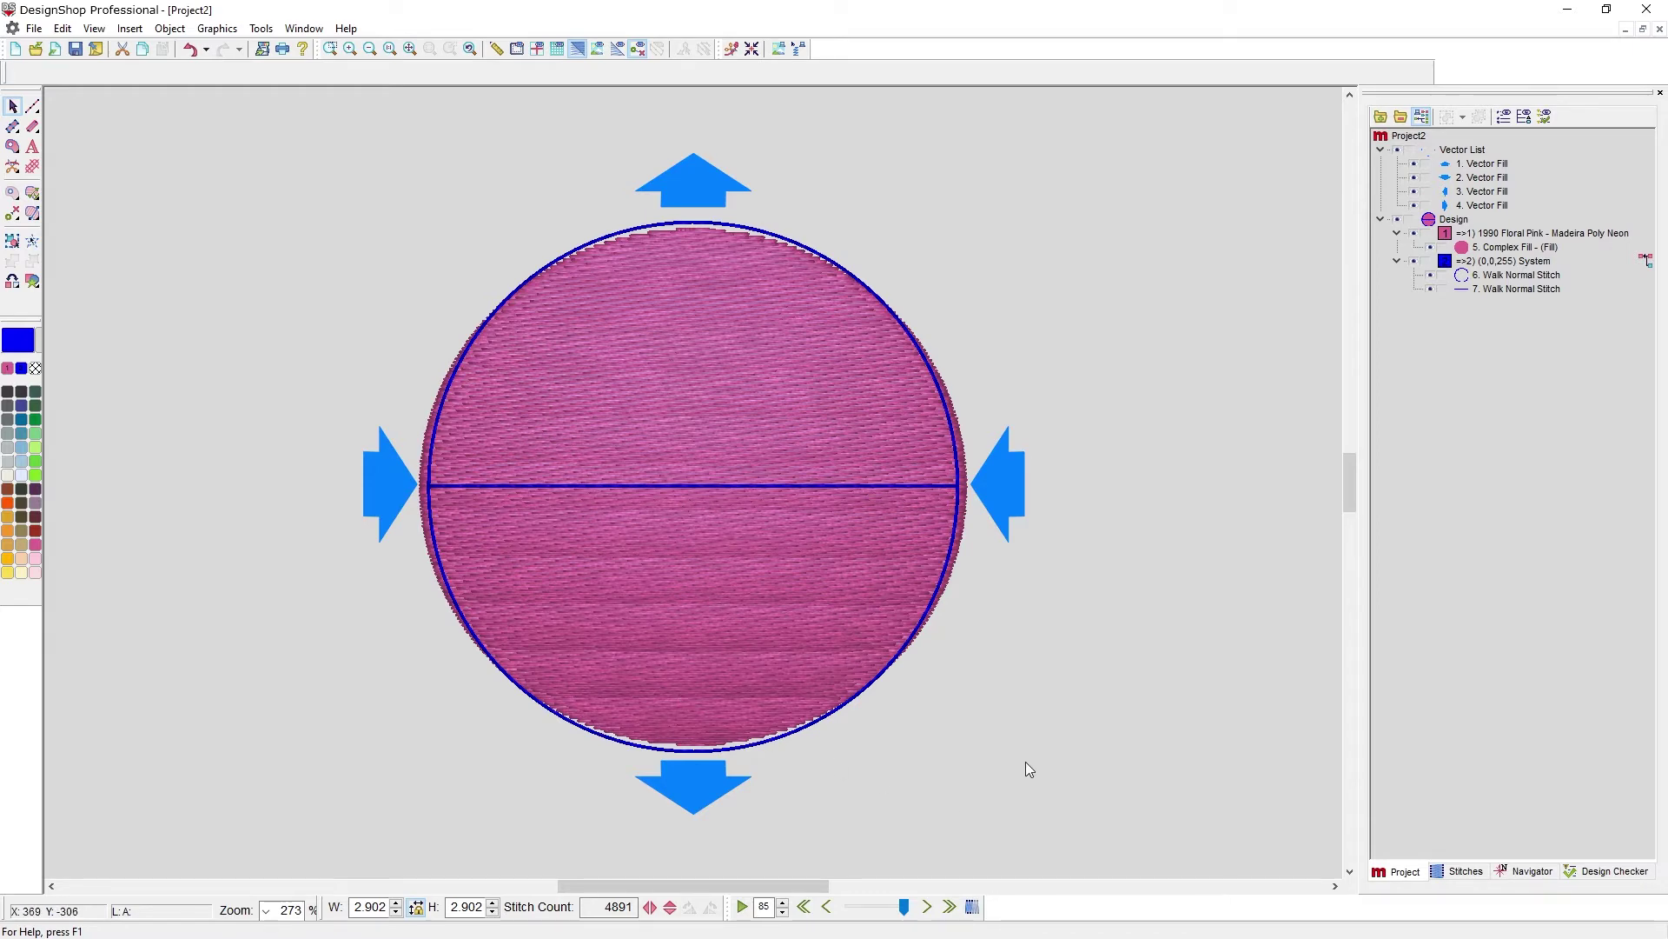
- Undo the stretch and bring up the pink fill's Compensation properties, showing Pull Comp 100%
key("ctrl+z")
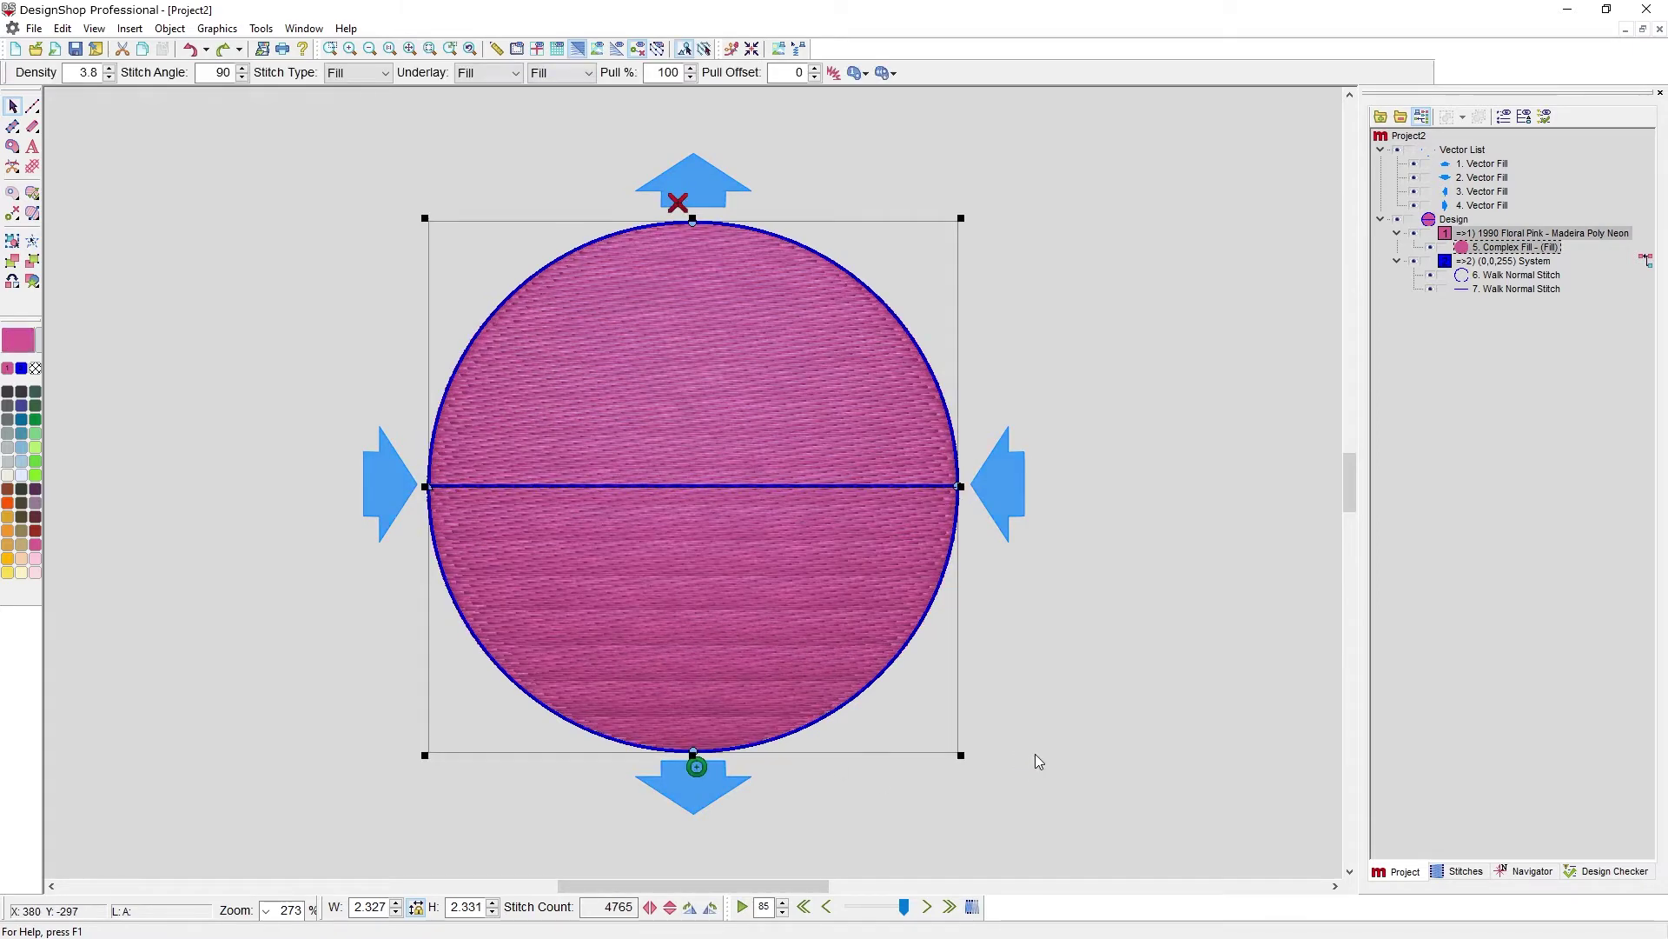
right_click(685, 608)
left_click(752, 283)
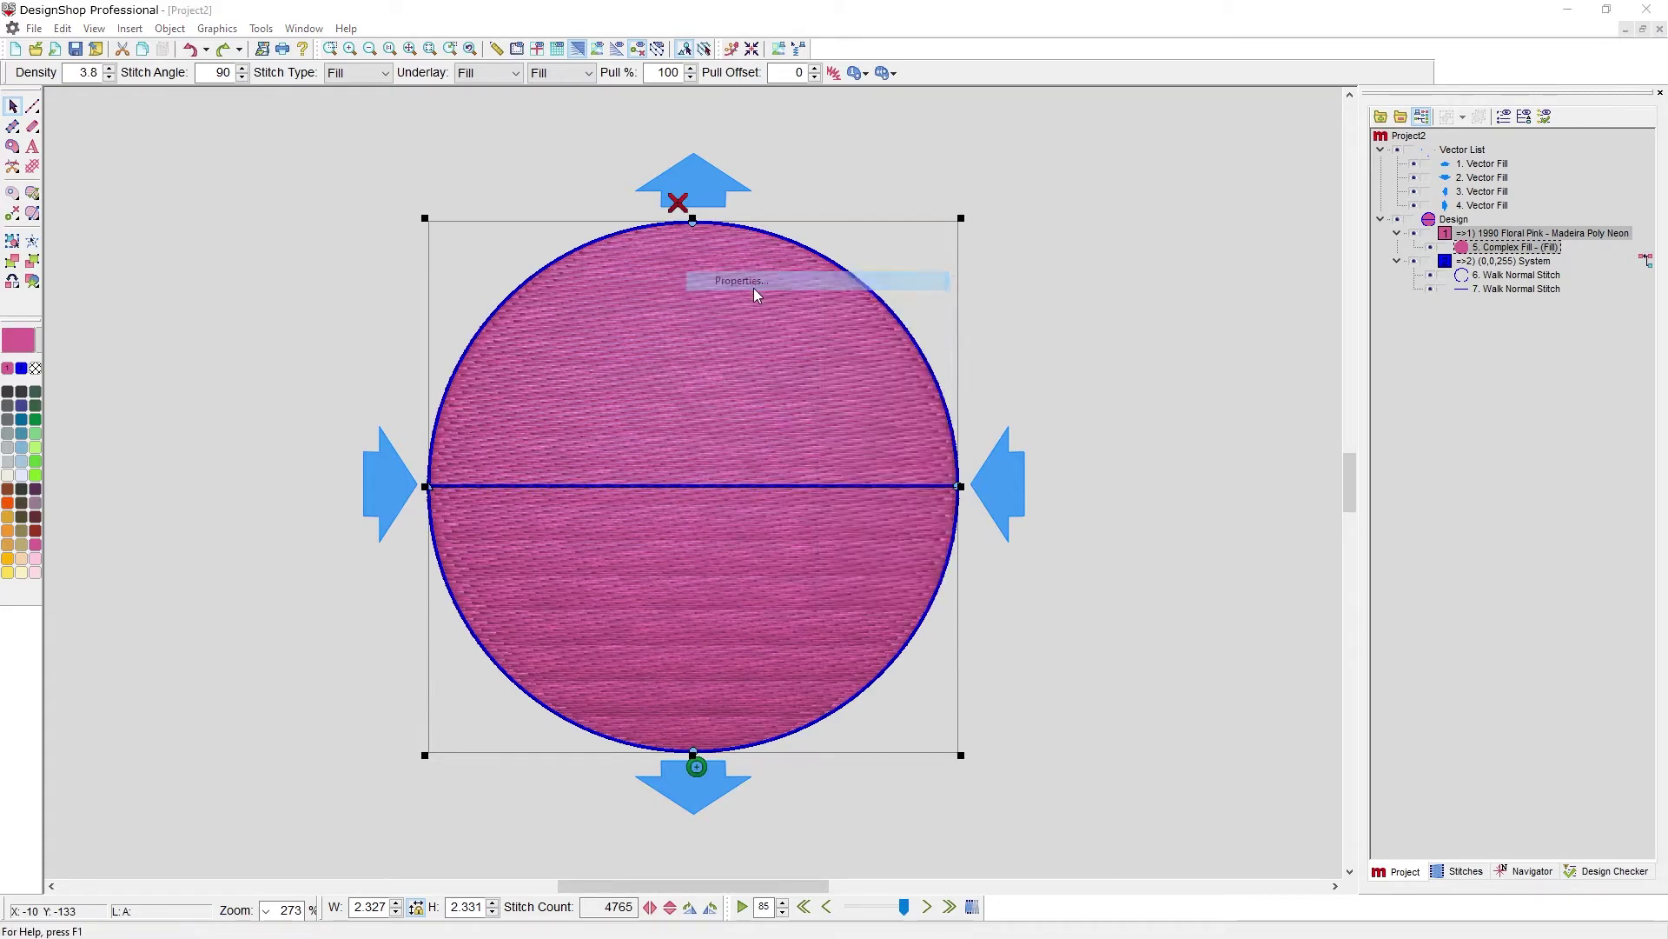
left_click_drag(975, 127, 825, 139)
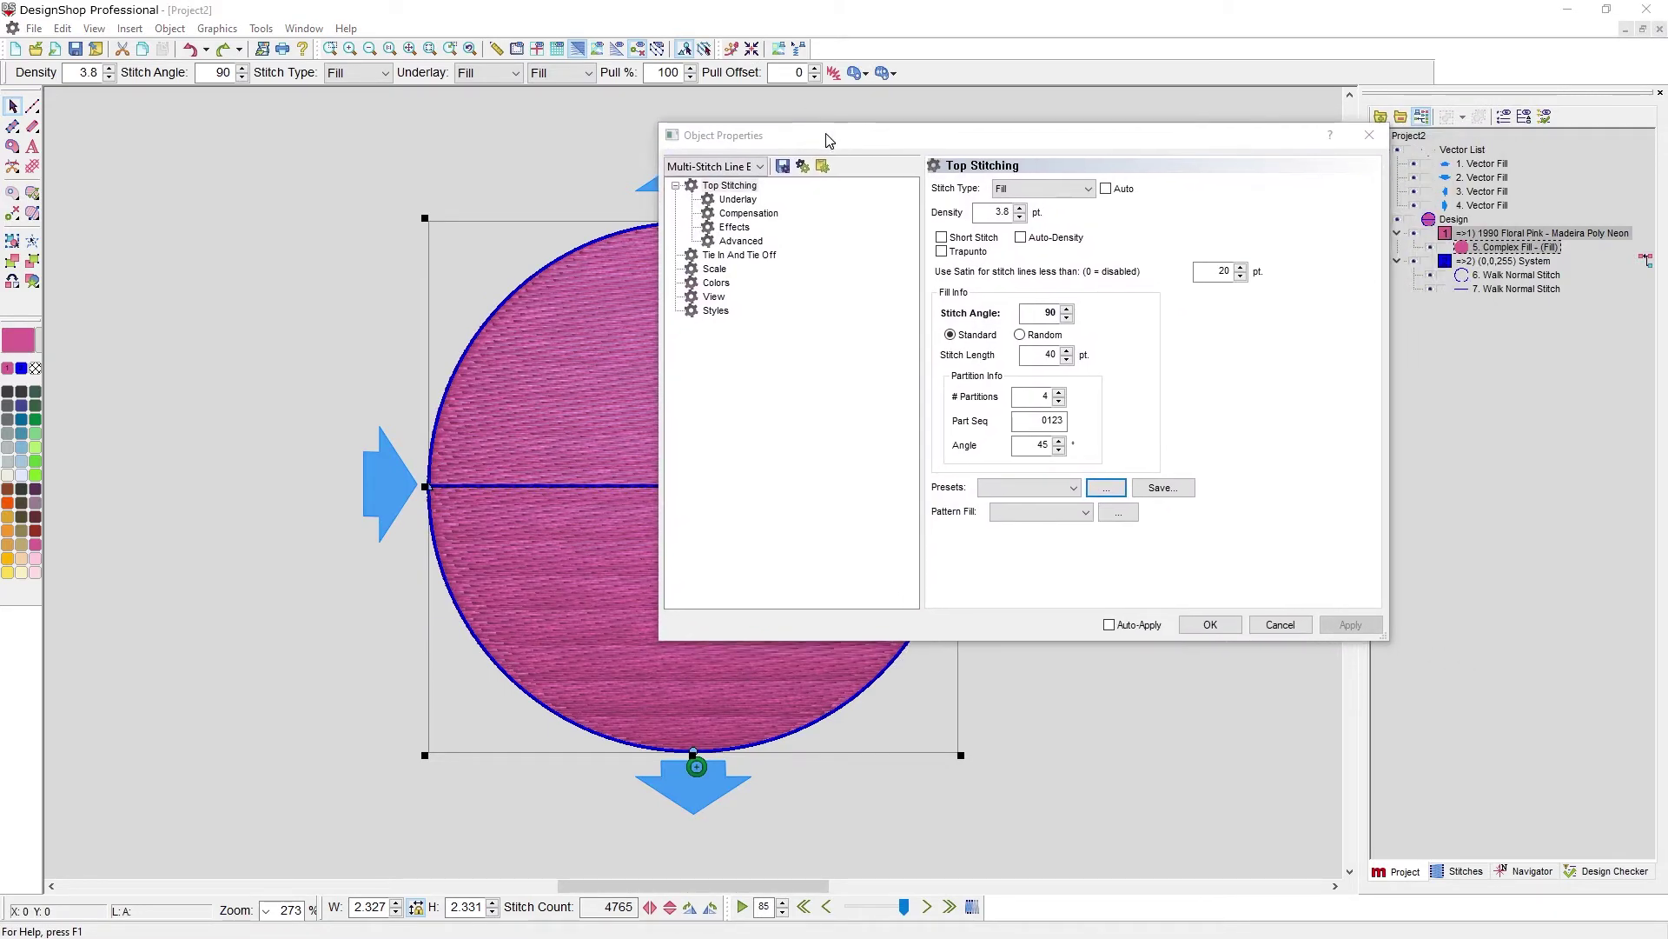
left_click(753, 215)
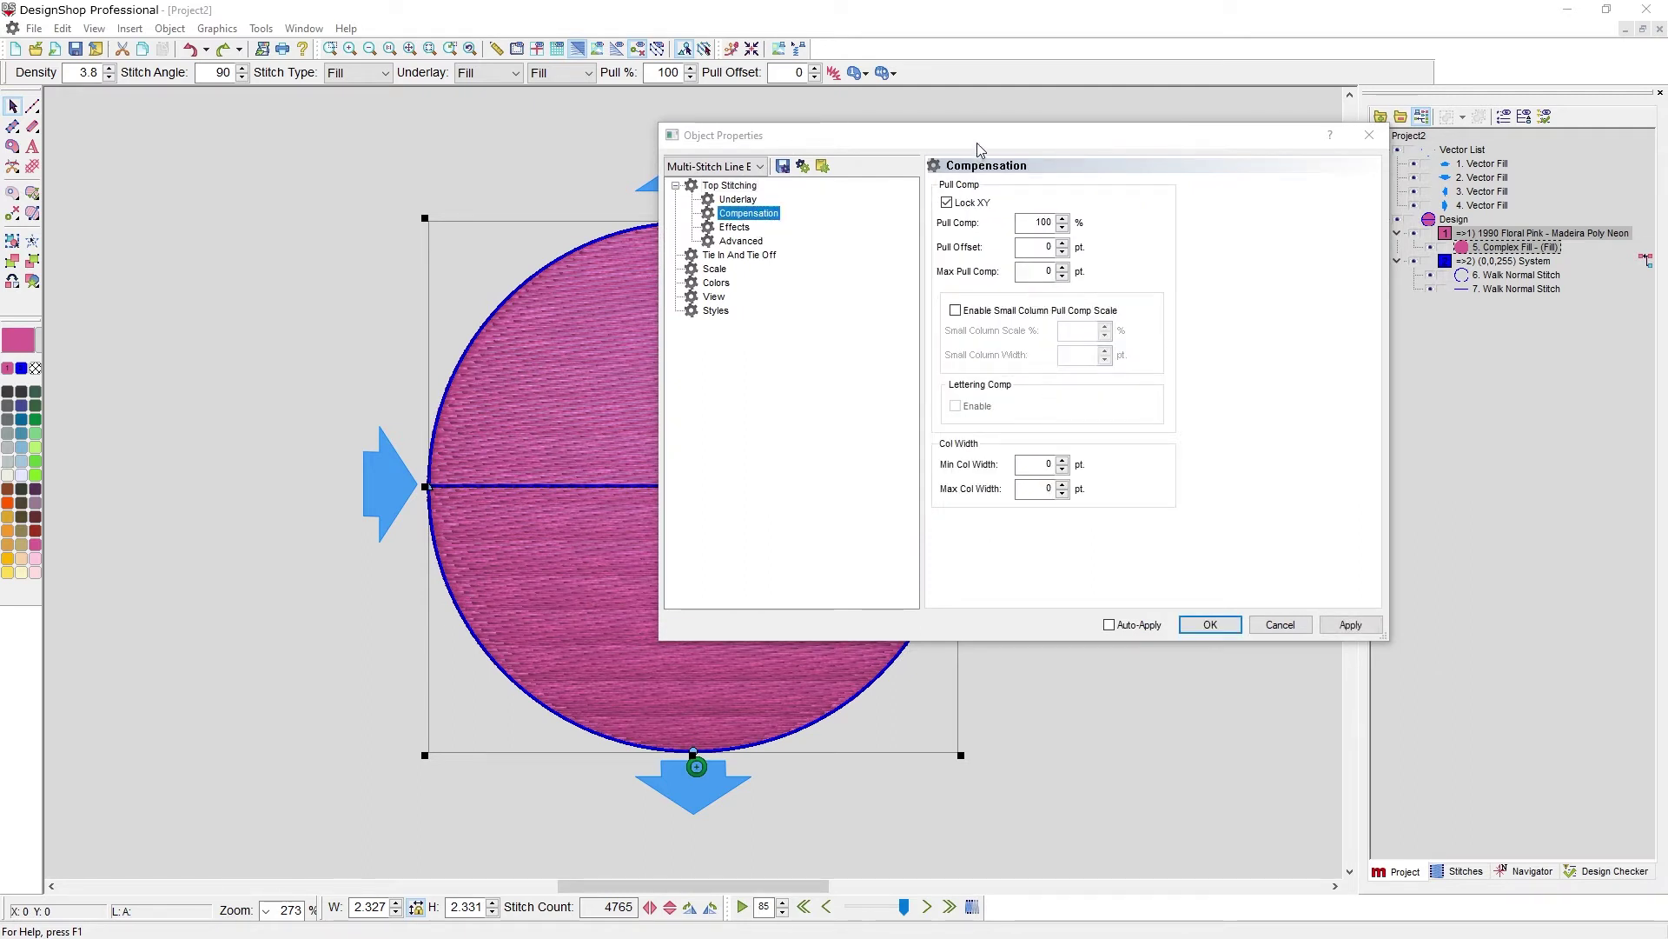
left_click_drag(977, 143, 1062, 107)
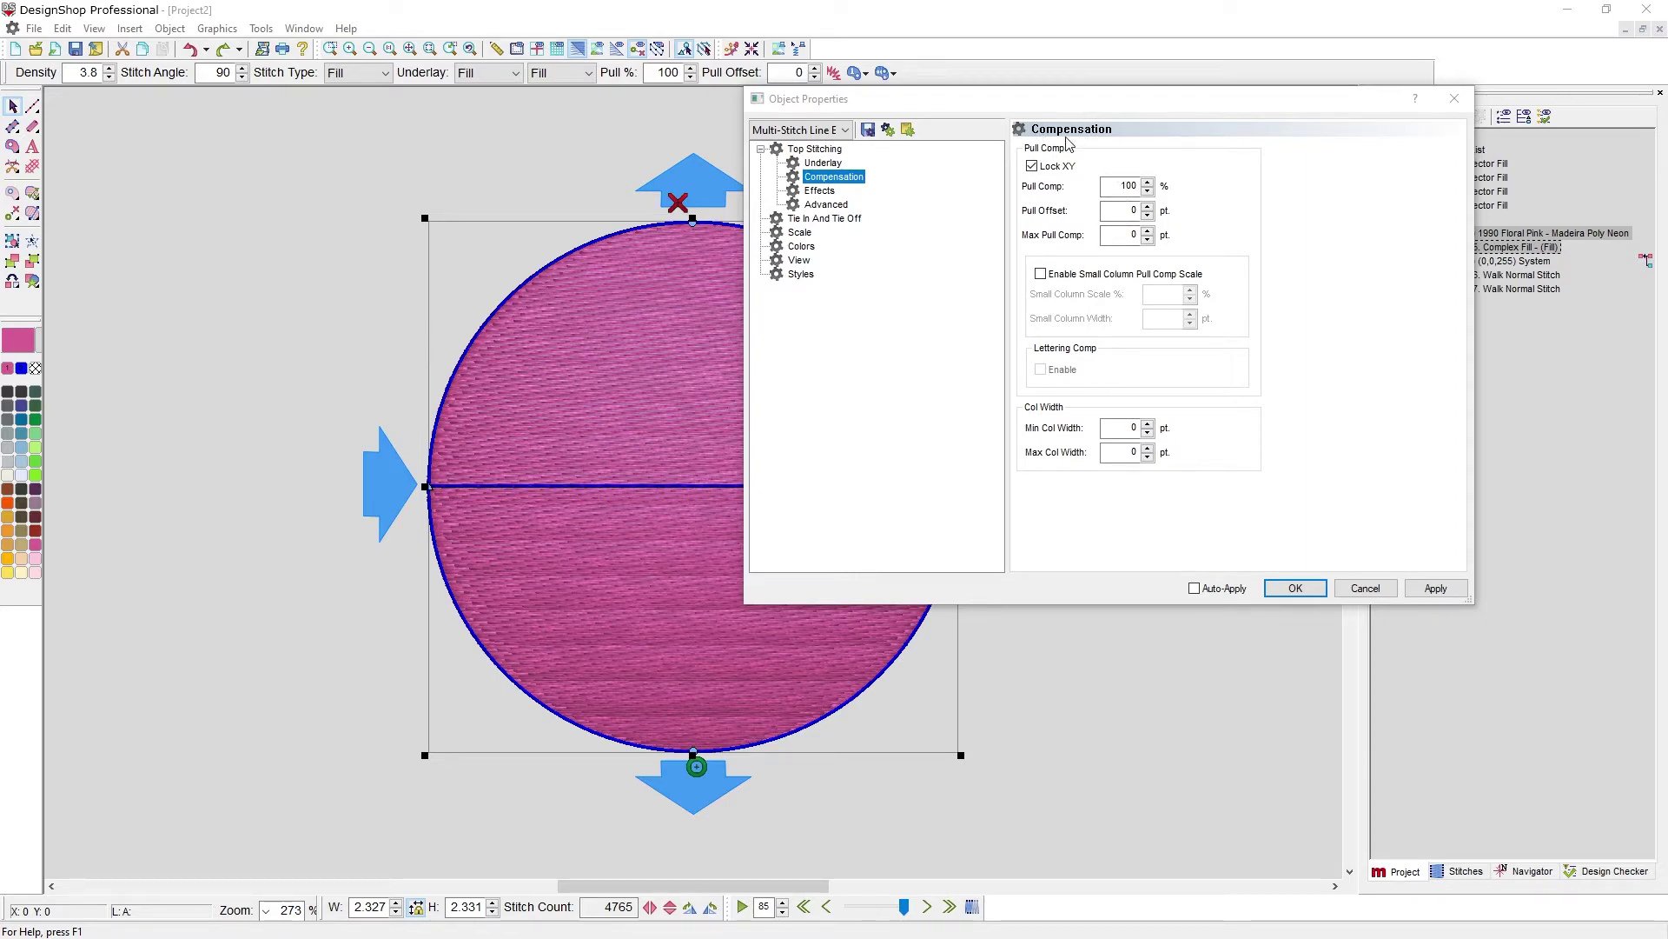
left_click_drag(1023, 103, 1170, 98)
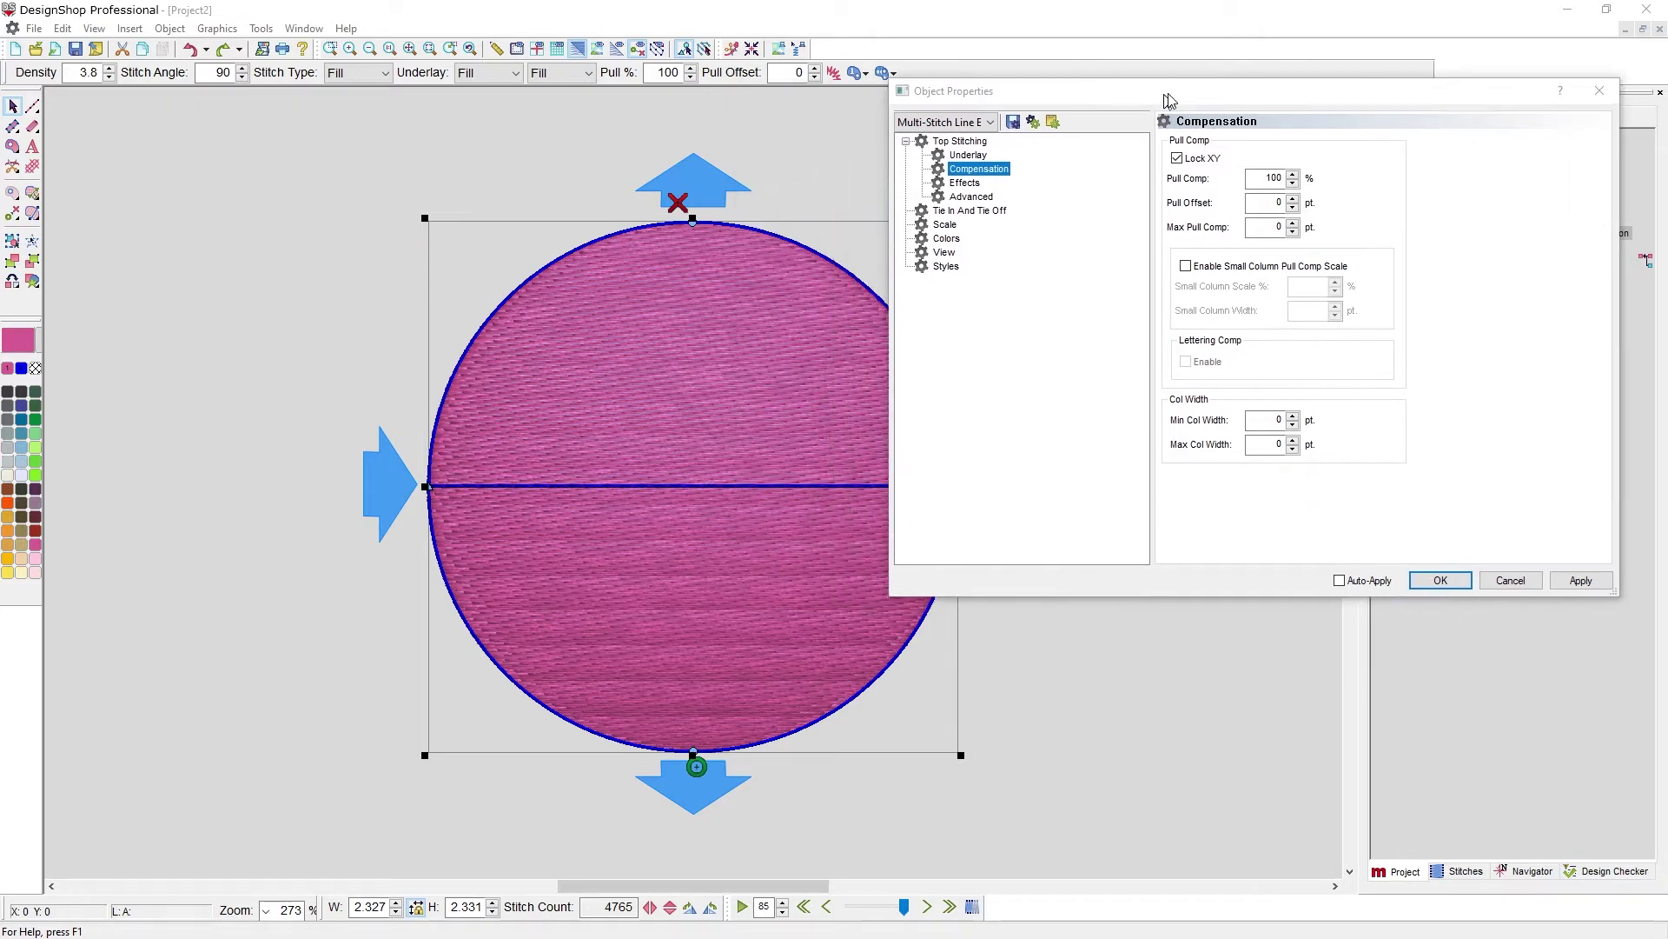
- Set the pink fill's Pull Comp to 120% and apply it
double_click(1287, 179)
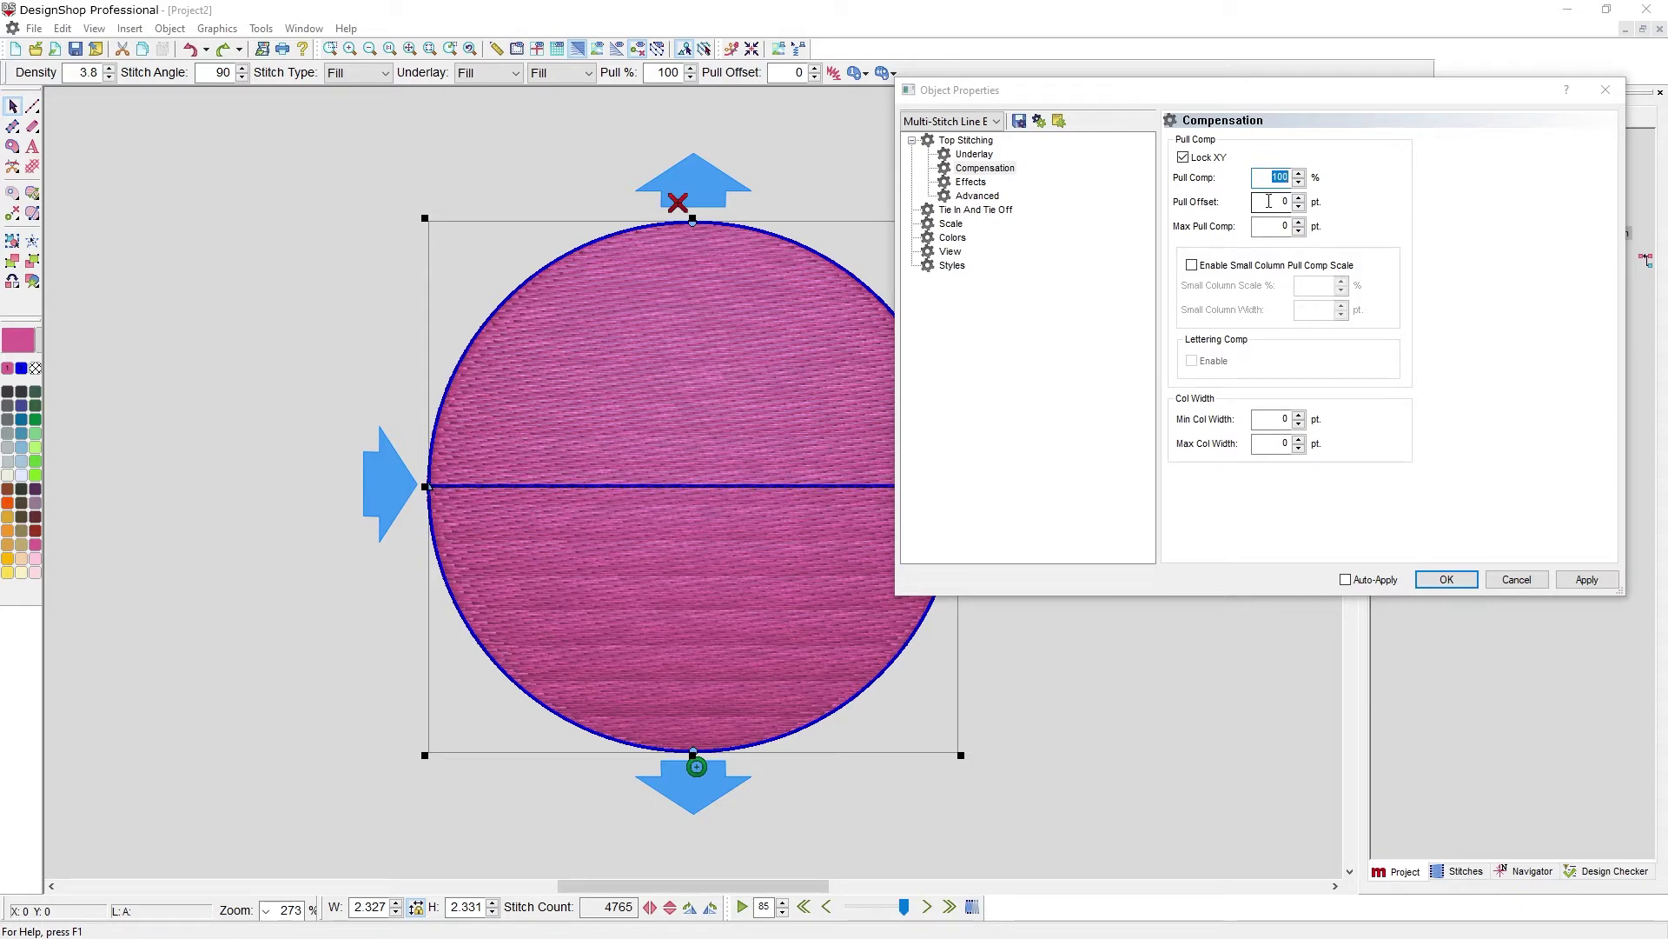
type("1")
left_click(1587, 579)
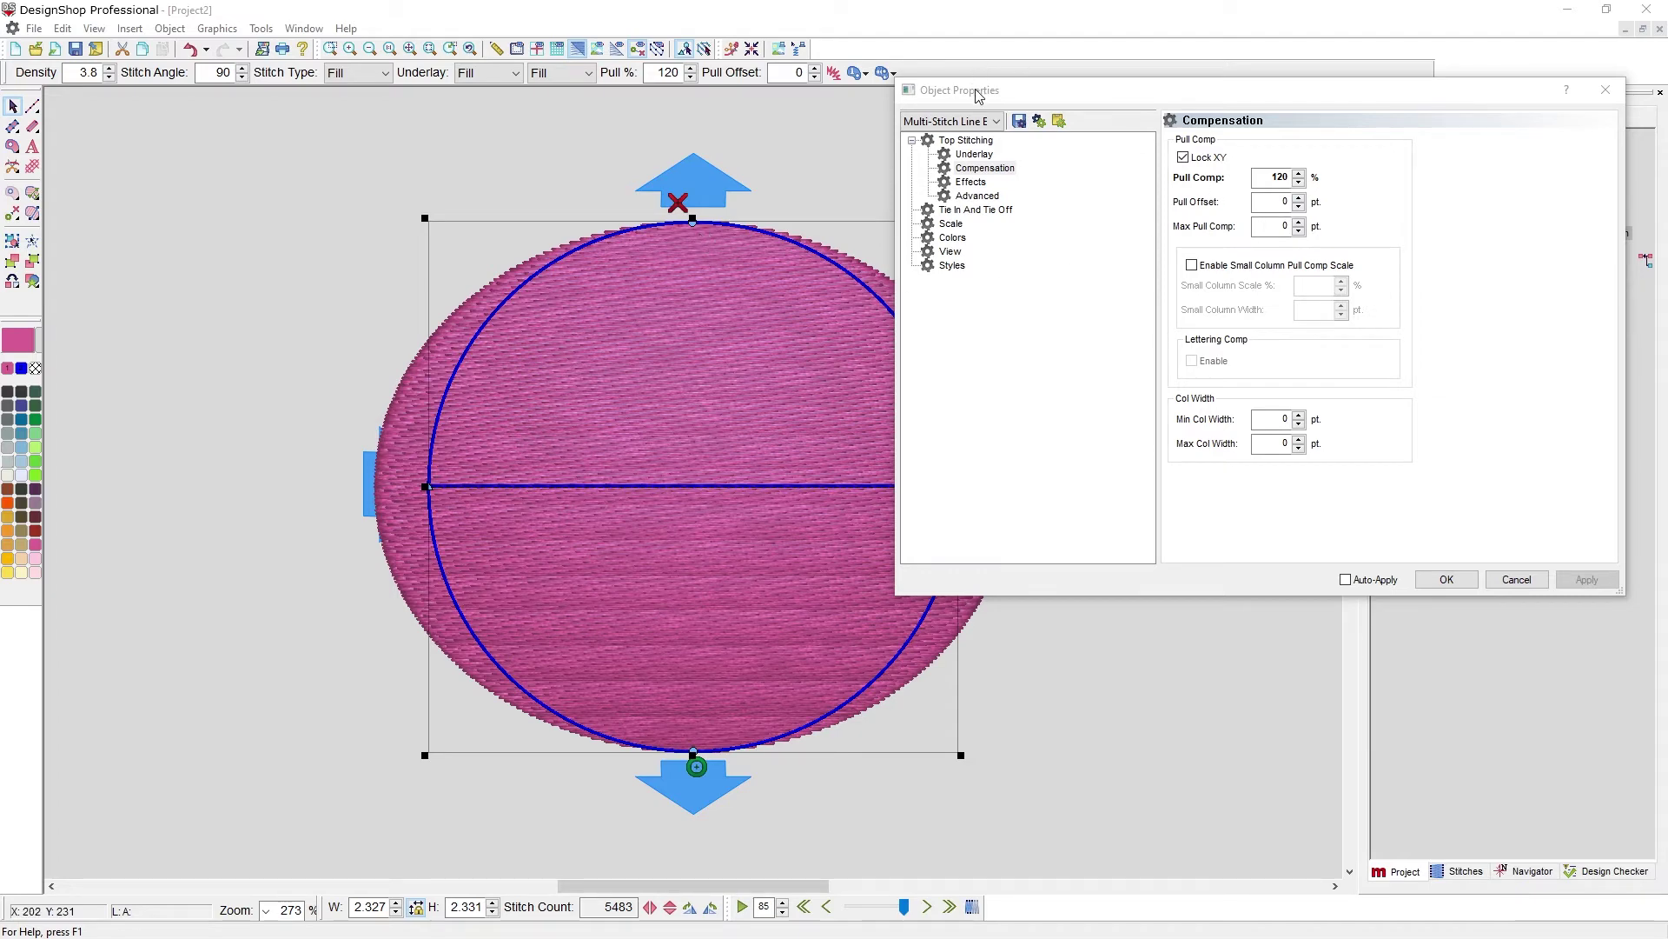
left_click_drag(979, 96, 1126, 265)
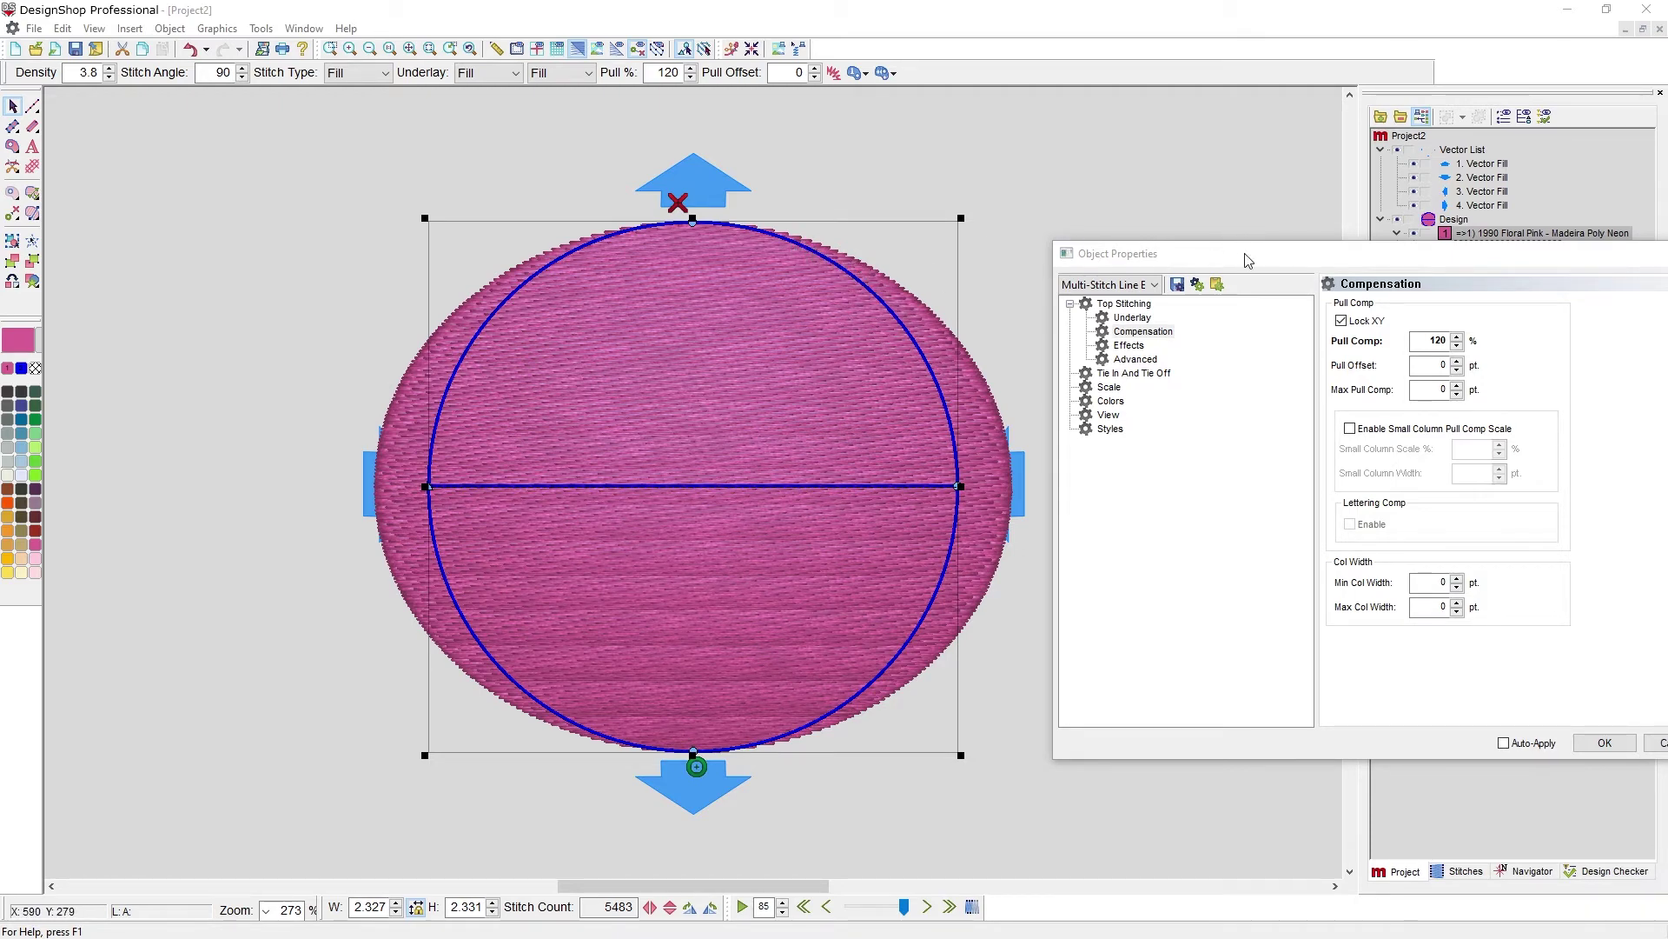
- Recolour the circle fill light blue and reset its Pull Comp to 100%
left_click_drag(1249, 260, 1111, 109)
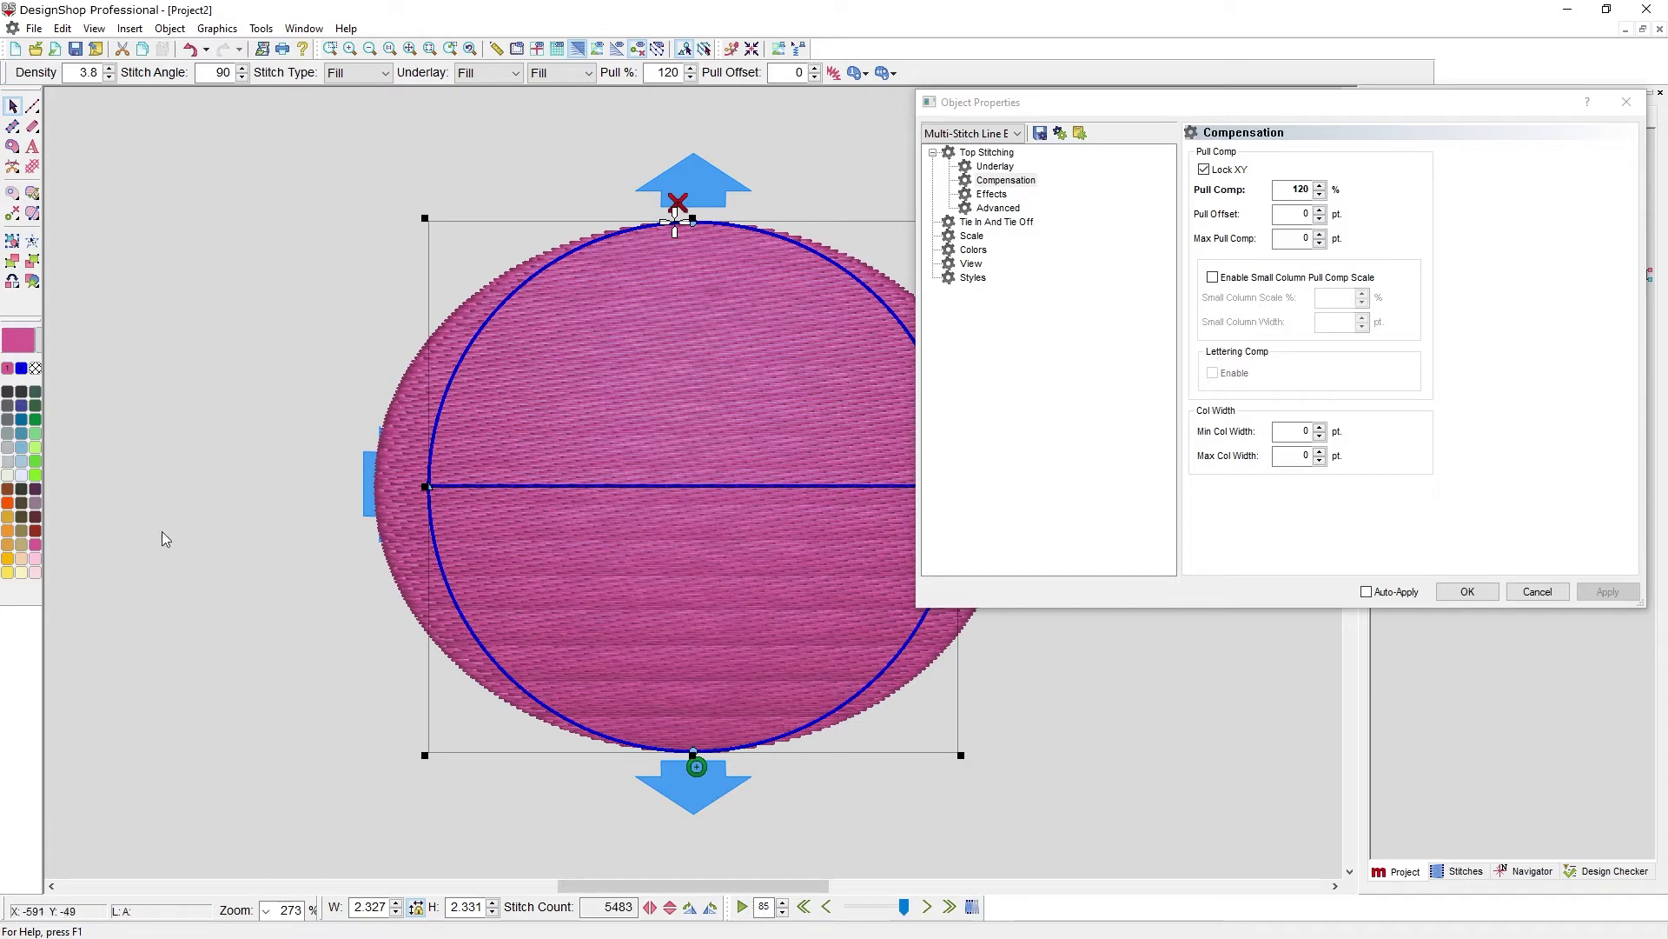
left_click(22, 449)
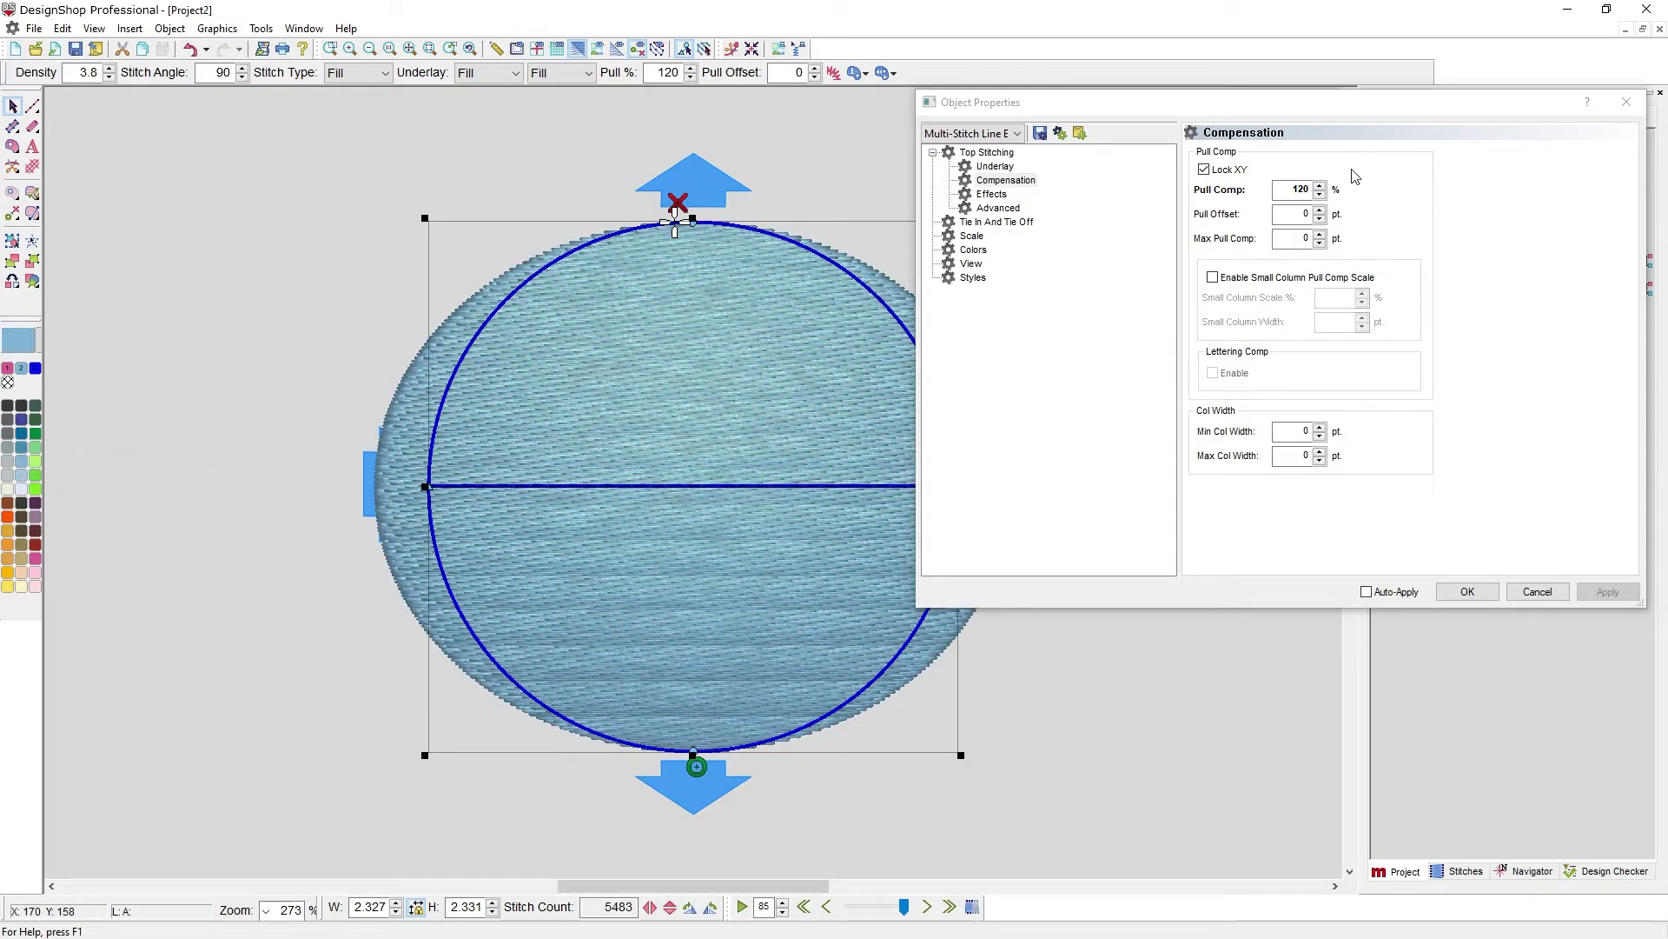
double_click(1283, 185)
type("100")
left_click(1610, 591)
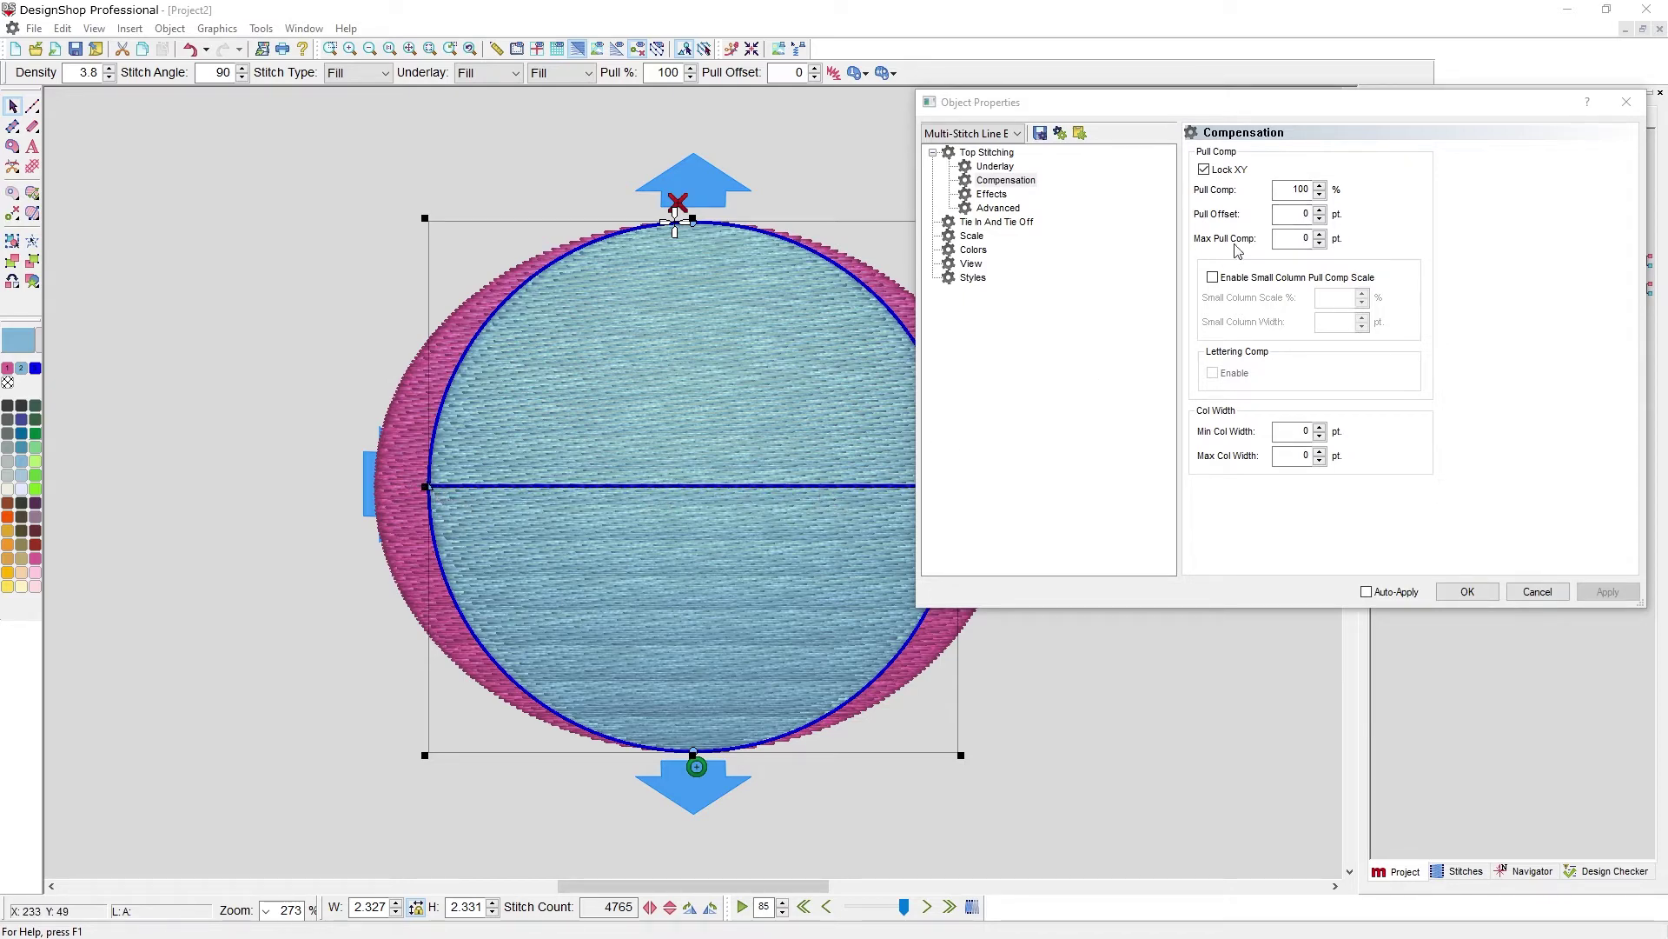
- Apply a 5 pt, then 10 pt Pull Offset to the circle and inspect the stitching
left_click(1321, 212)
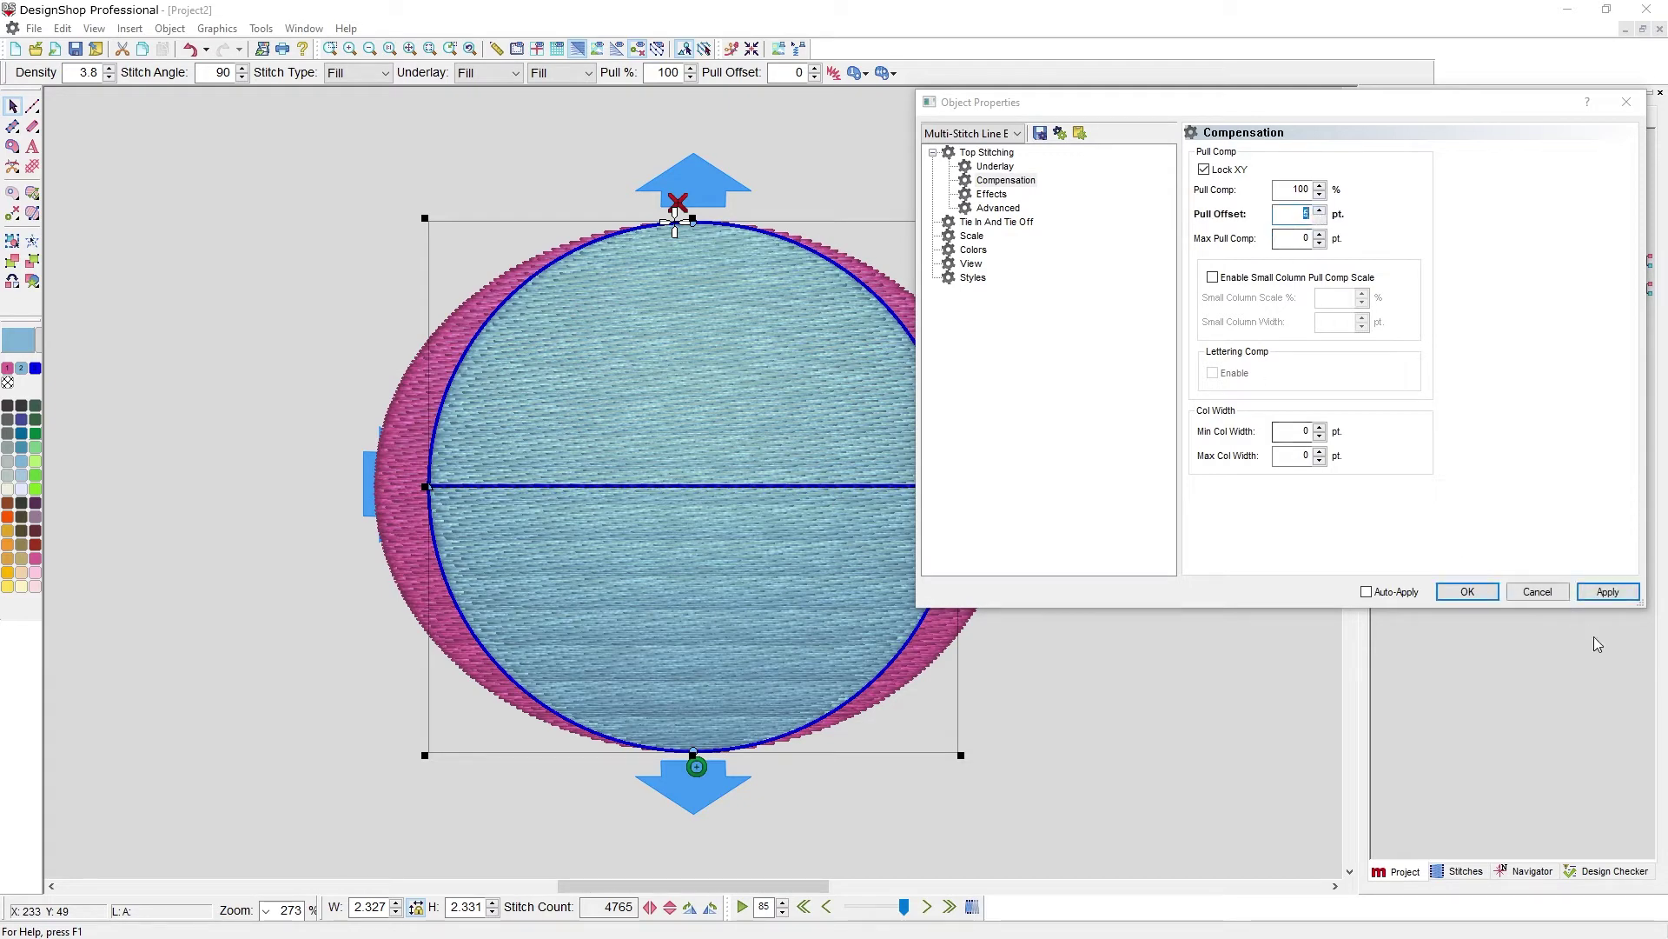
left_click(1603, 588)
left_click(1606, 592)
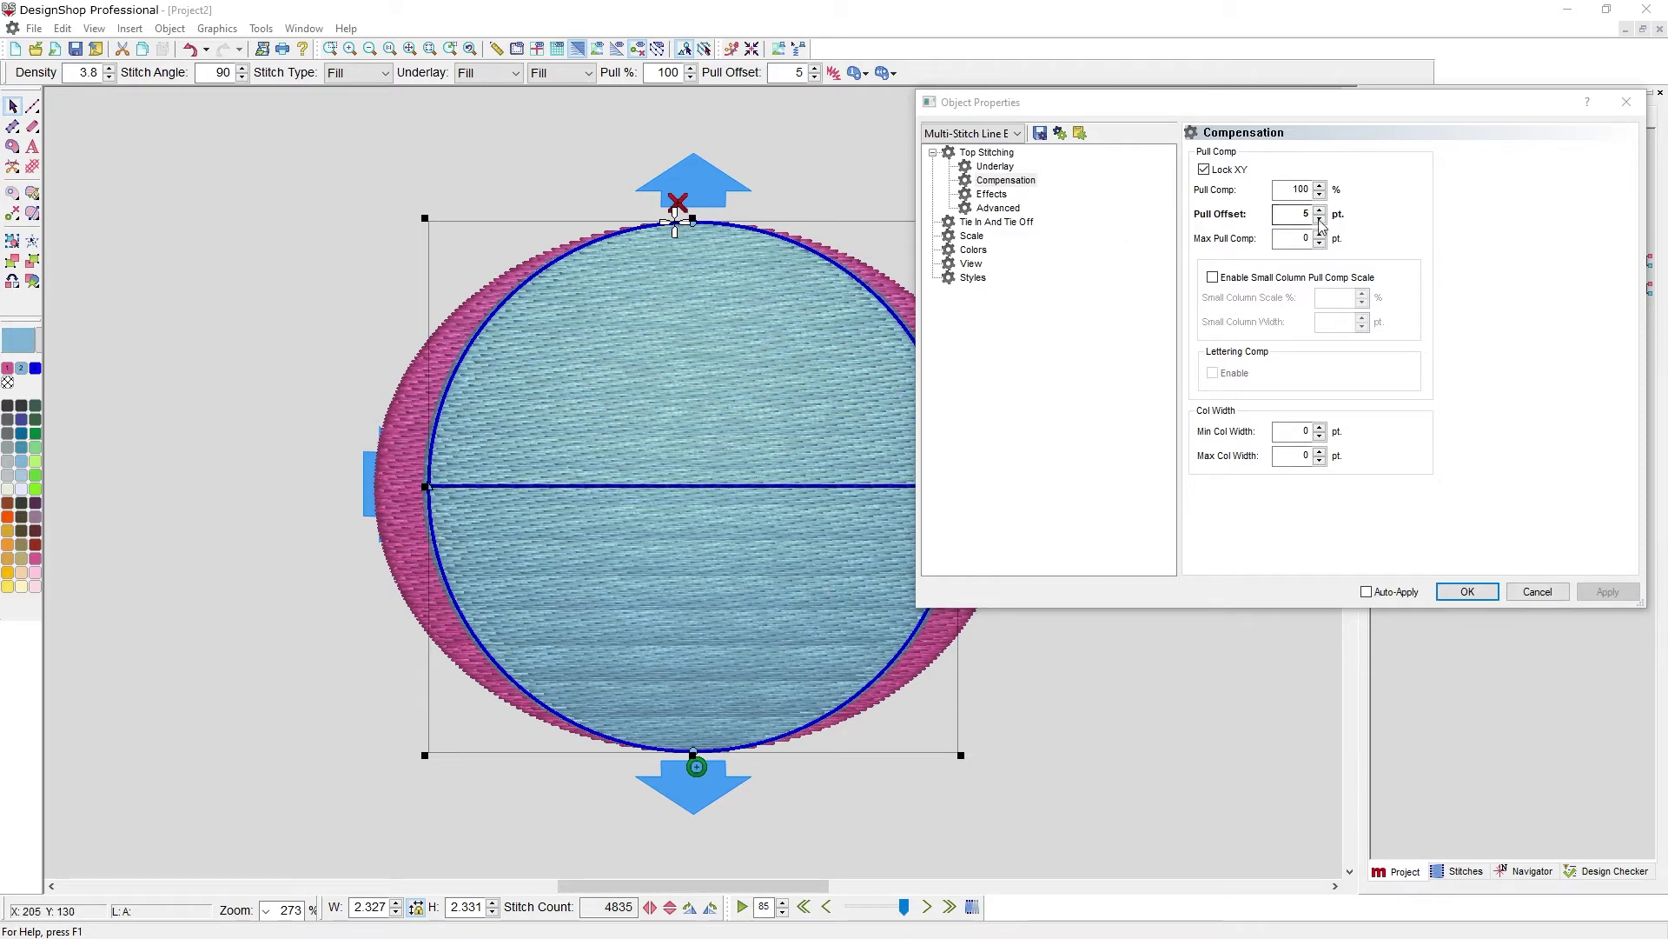
type("10")
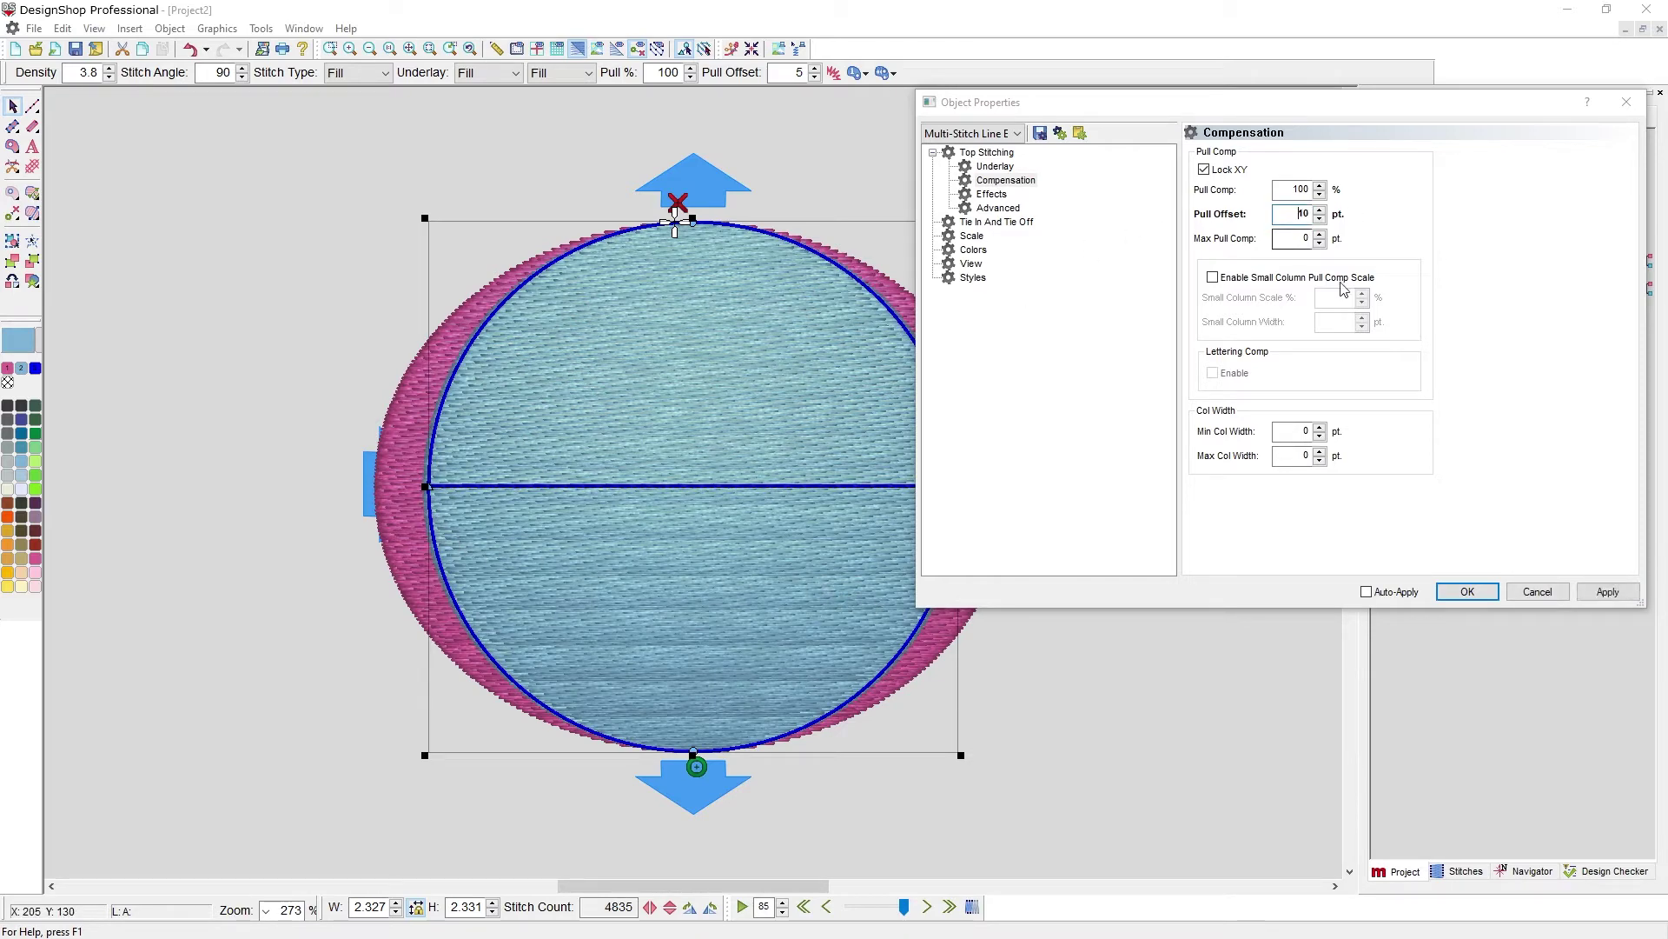
left_click(1608, 592)
left_click(1610, 594)
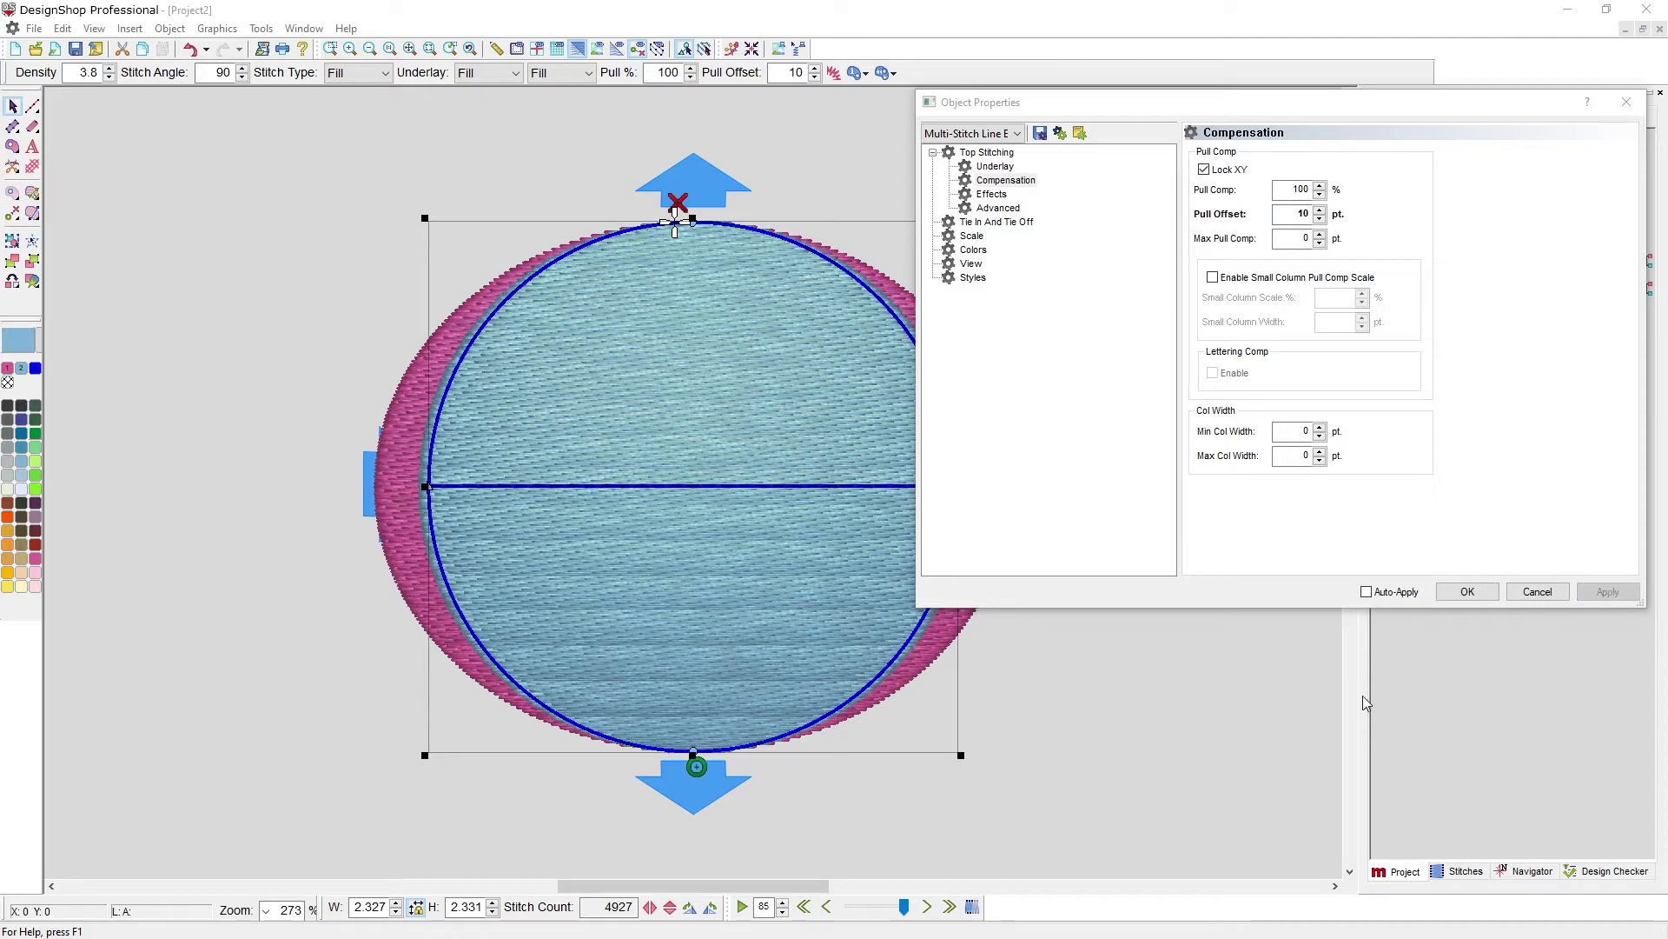
left_click(1257, 761)
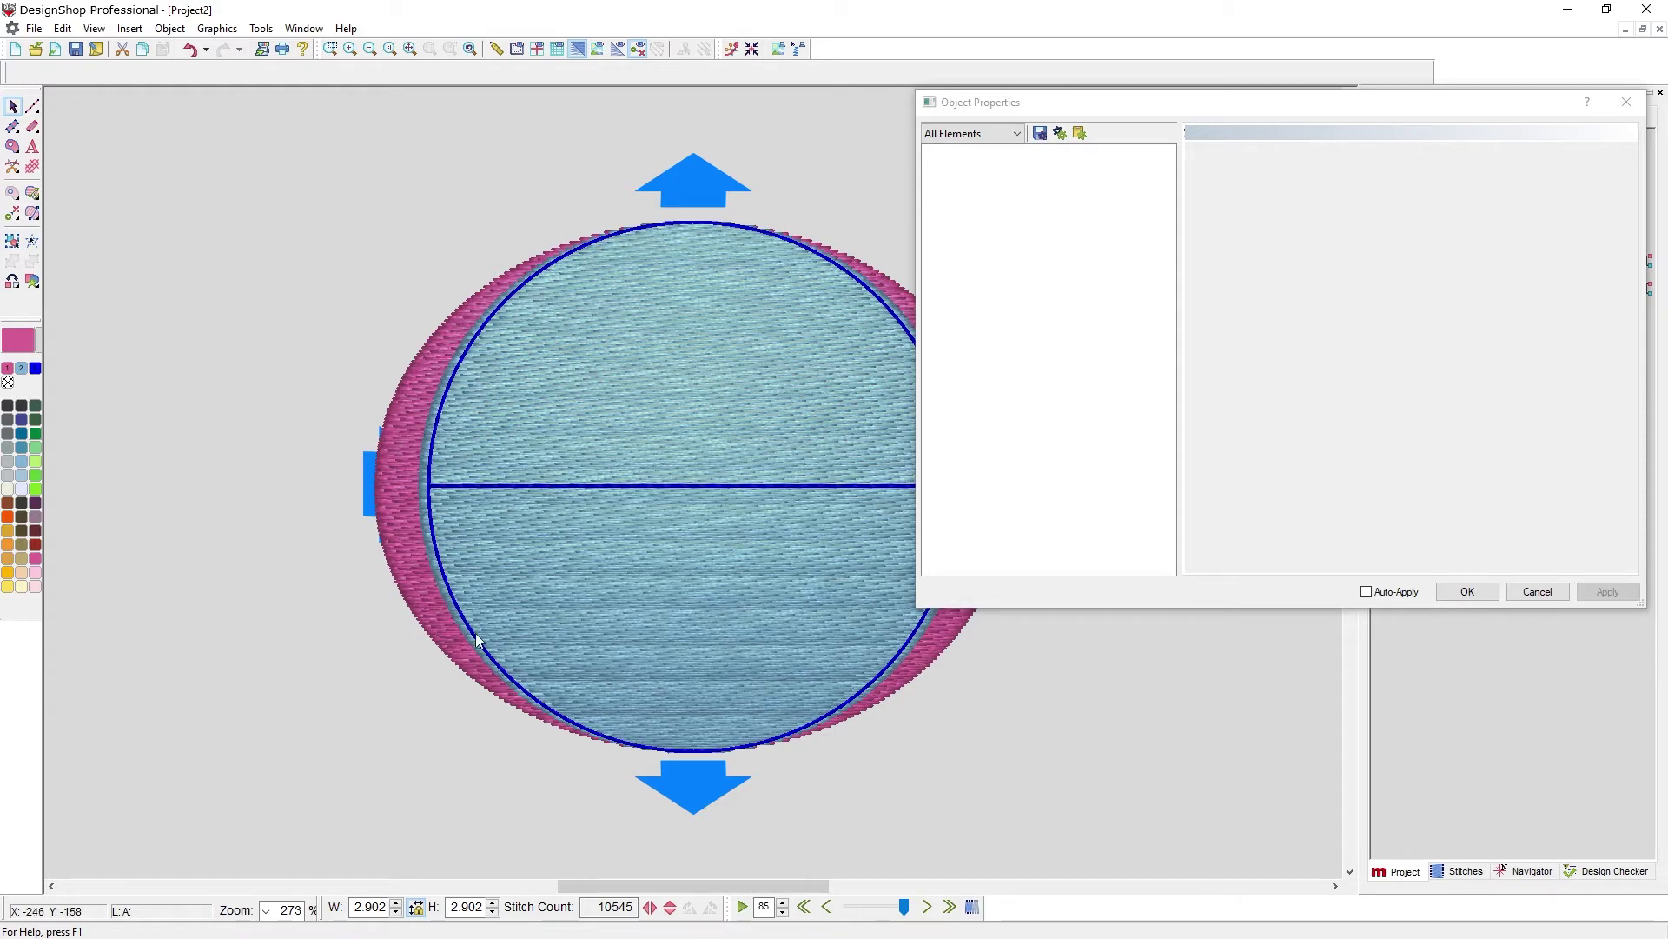
left_click(743, 455)
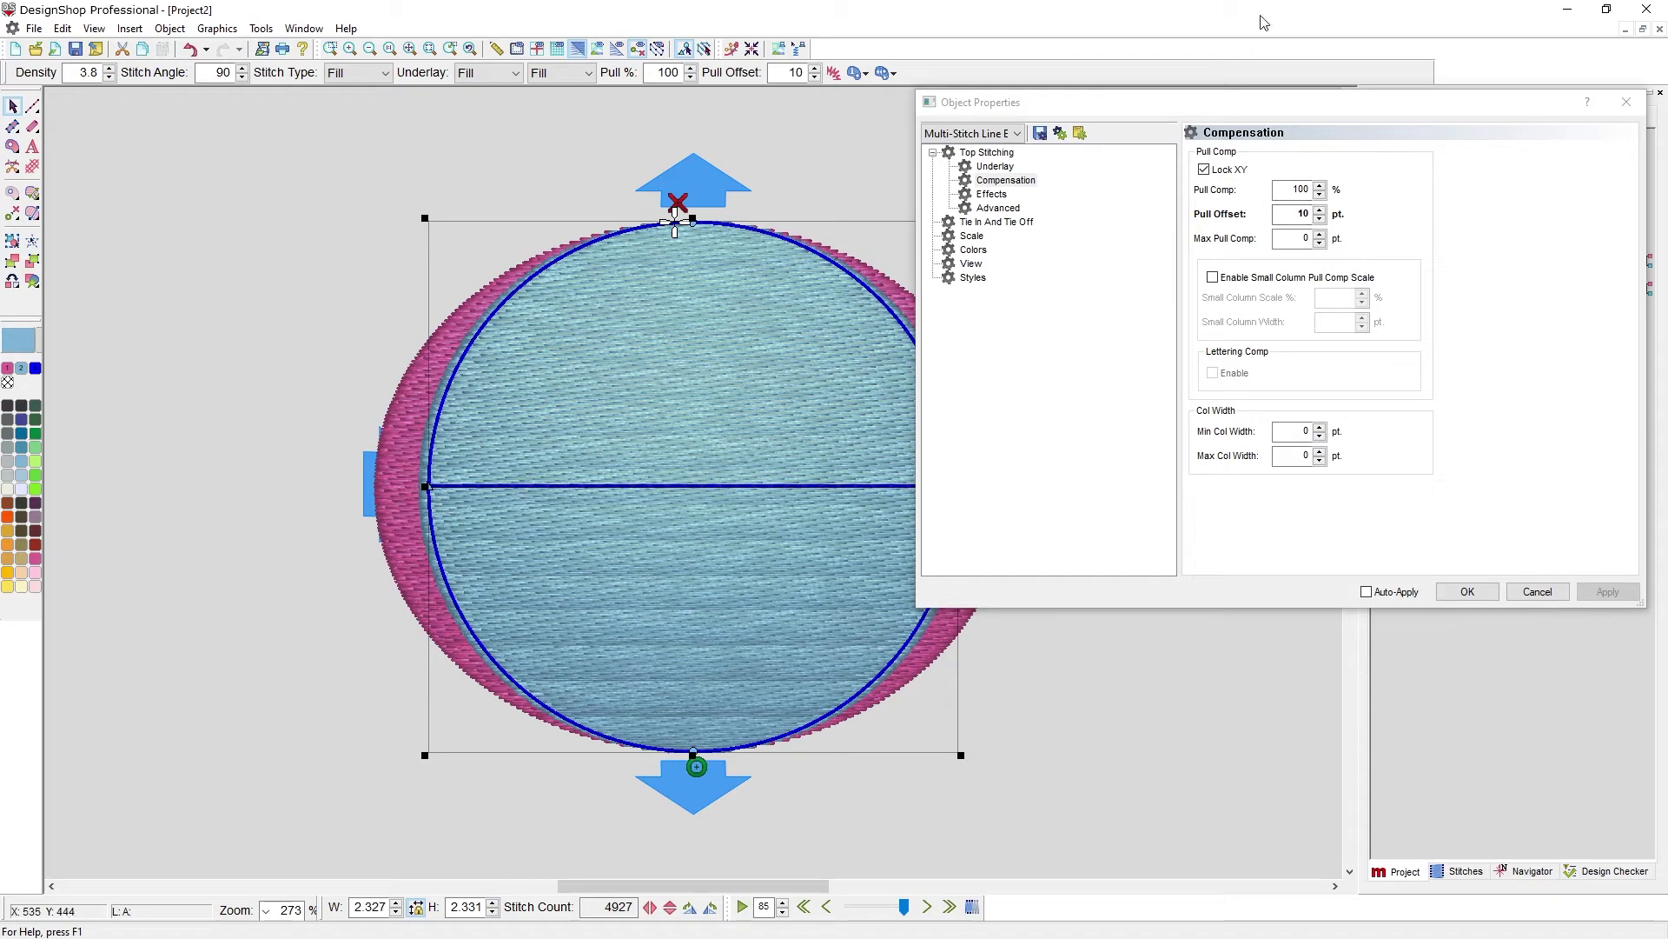
left_click_drag(1095, 103, 1192, 84)
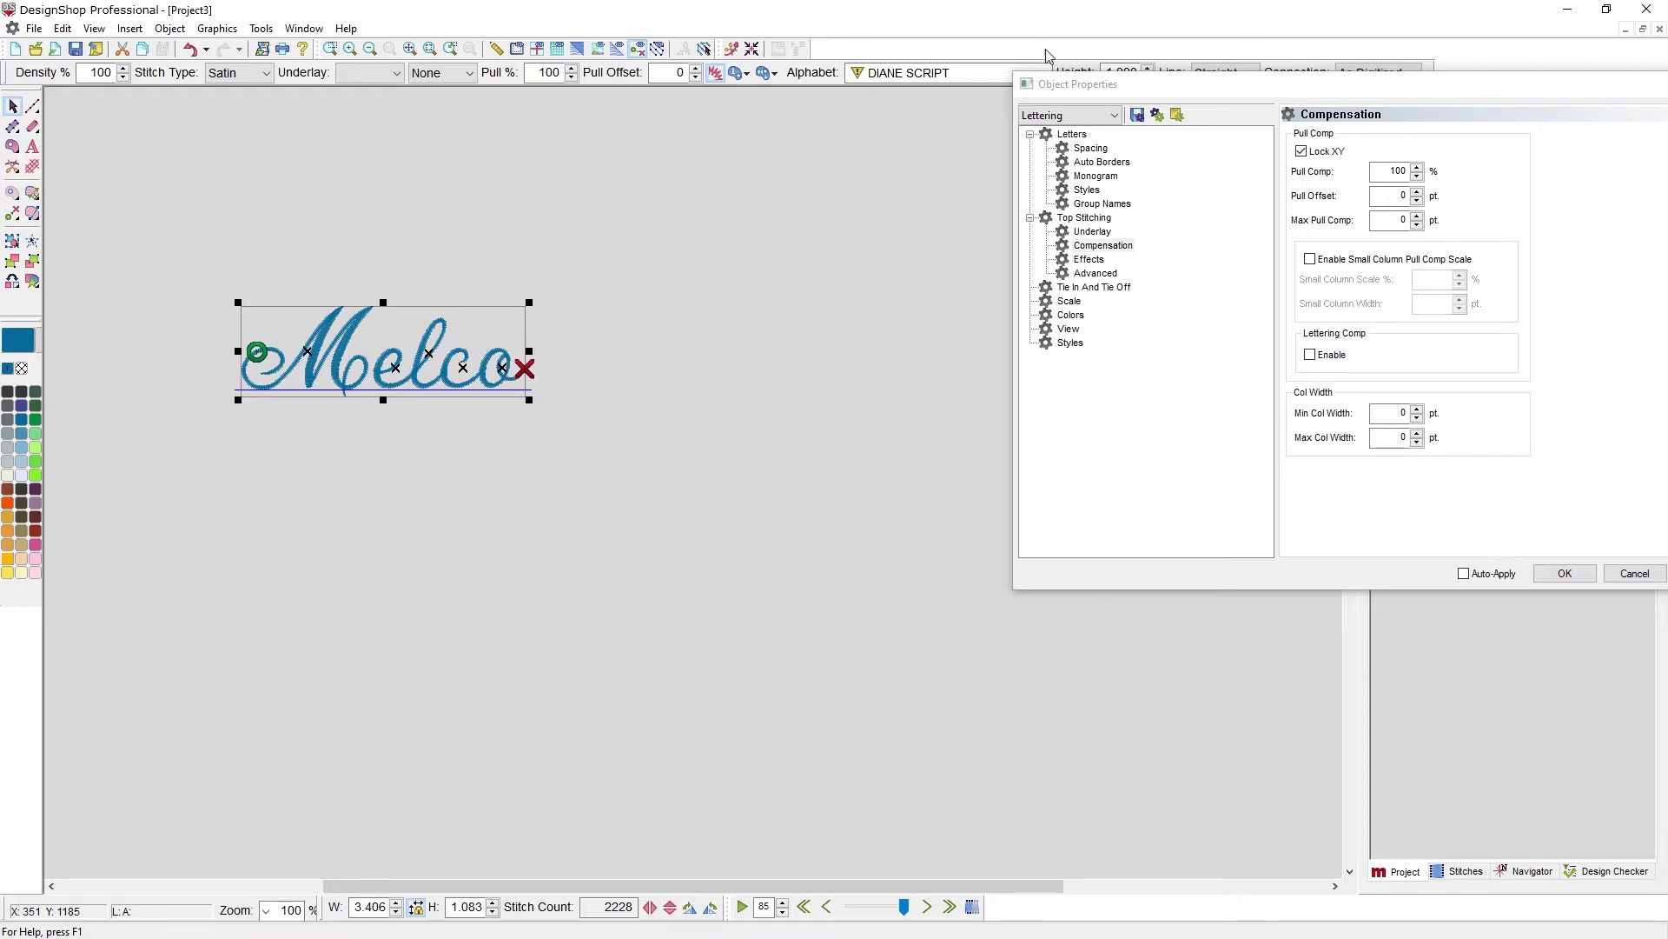
- Keep the DIANE SCRIPT alphabet and set the Melco lettering height to 0.500
left_click_drag(1101, 91, 973, 217)
left_click(1045, 78)
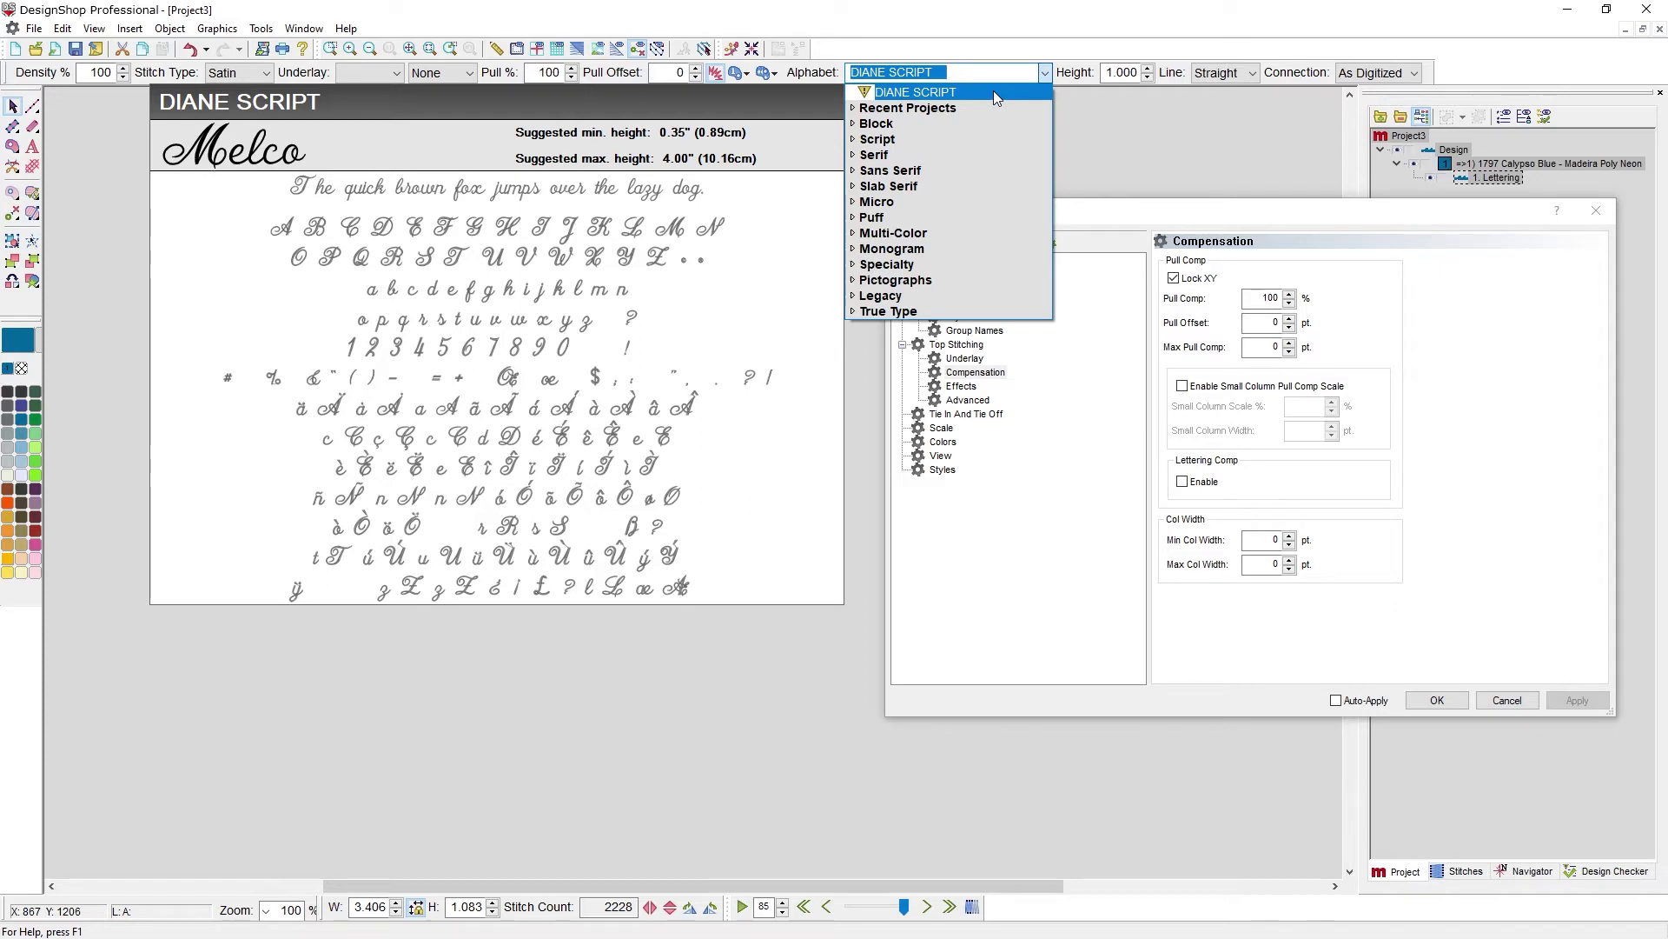
left_click(990, 91)
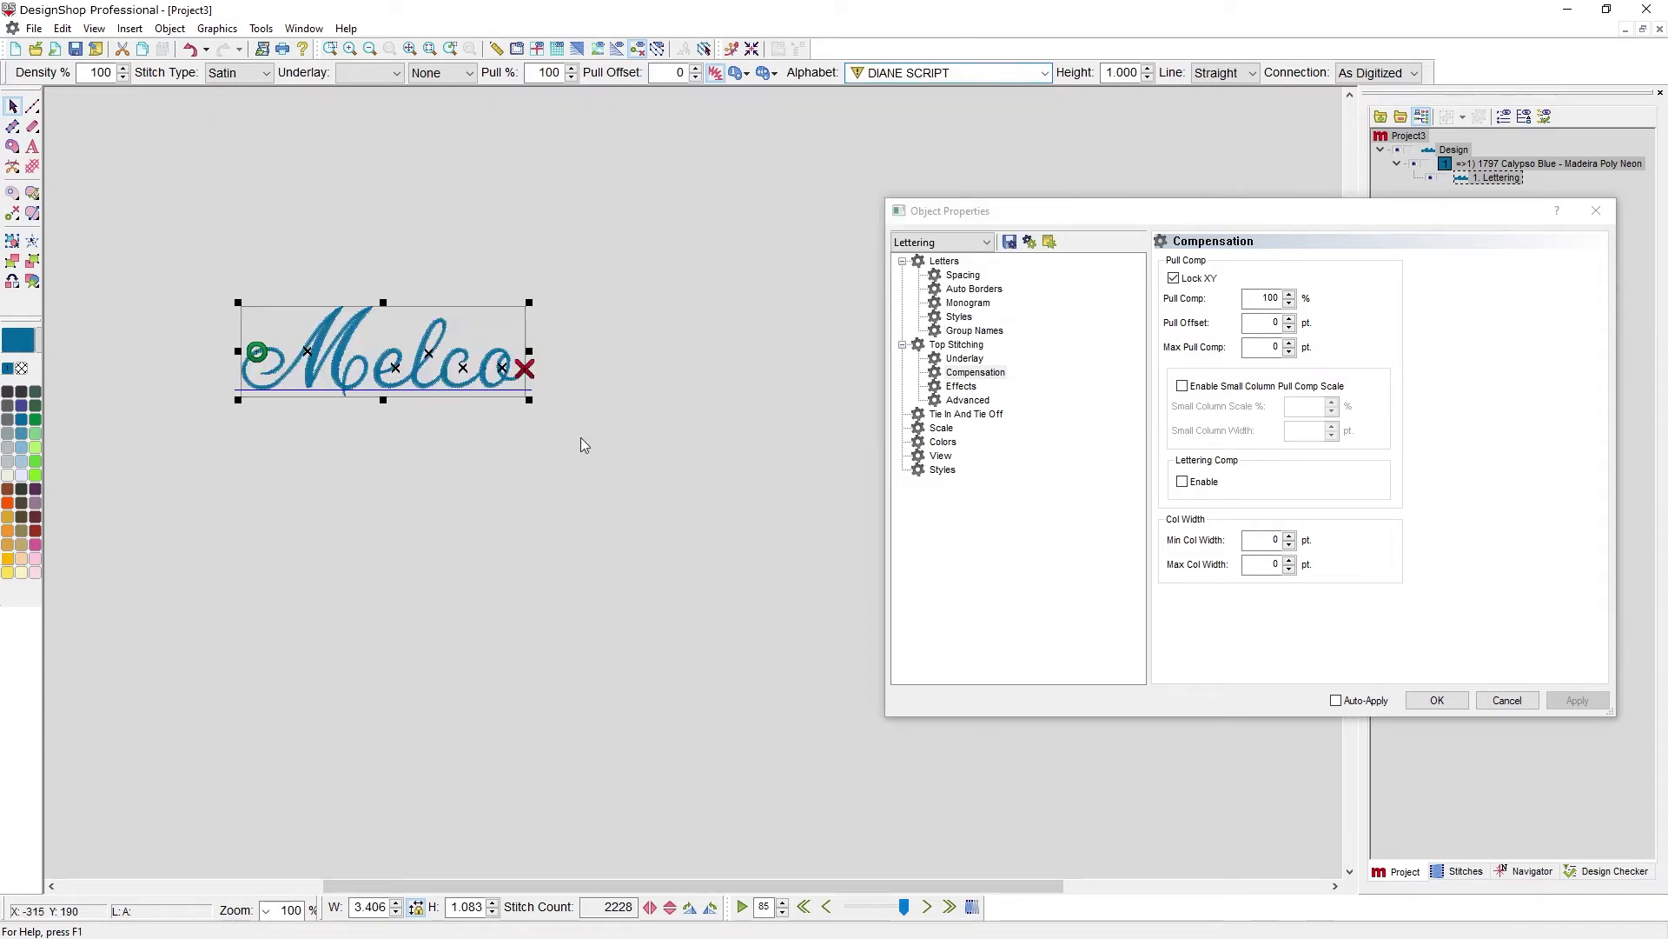
double_click(1115, 73)
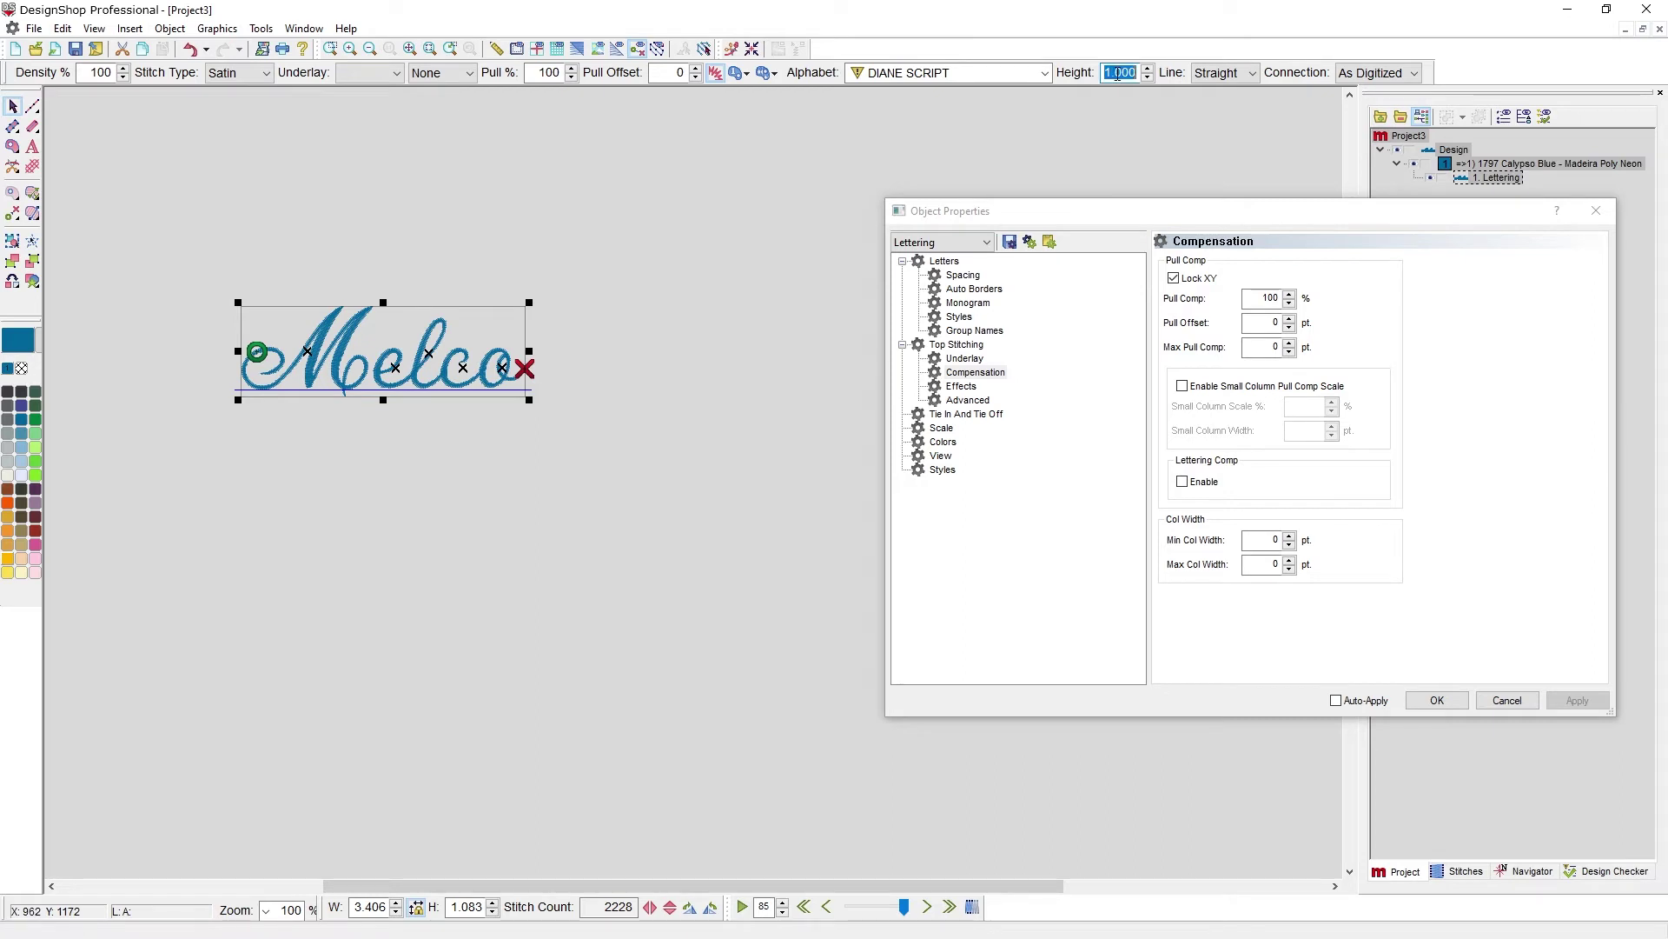
type(".5")
key("Return")
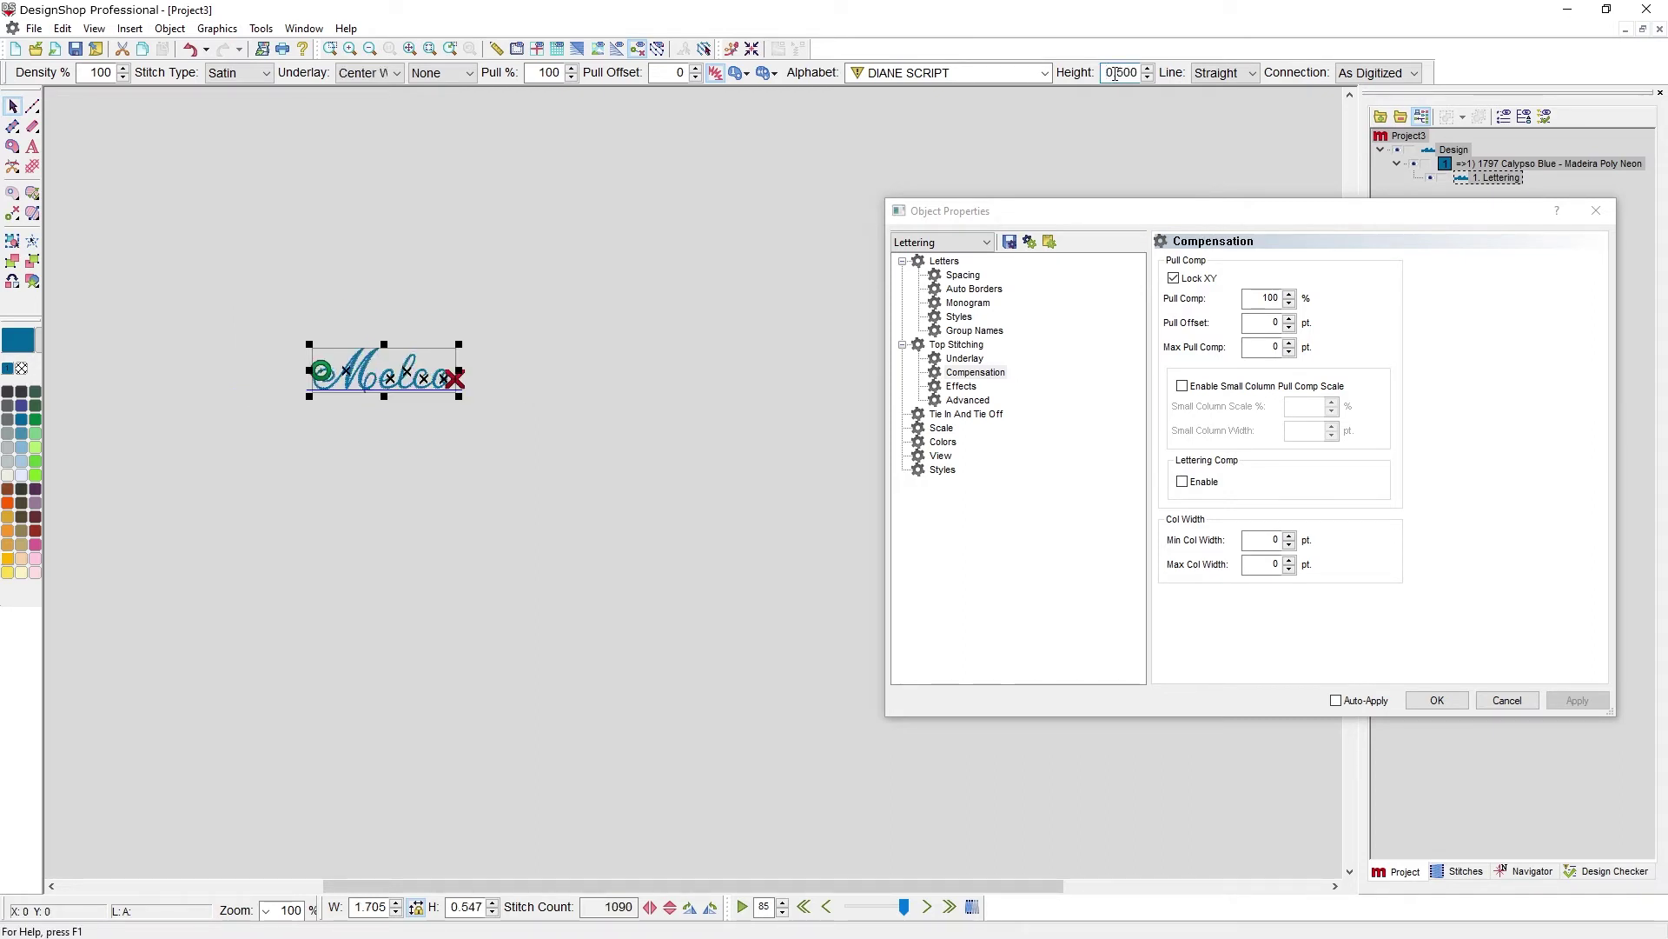
left_click(330, 48)
- Zoom in closely on the Melco stitches with a zoom box
left_click_drag(304, 332, 473, 421)
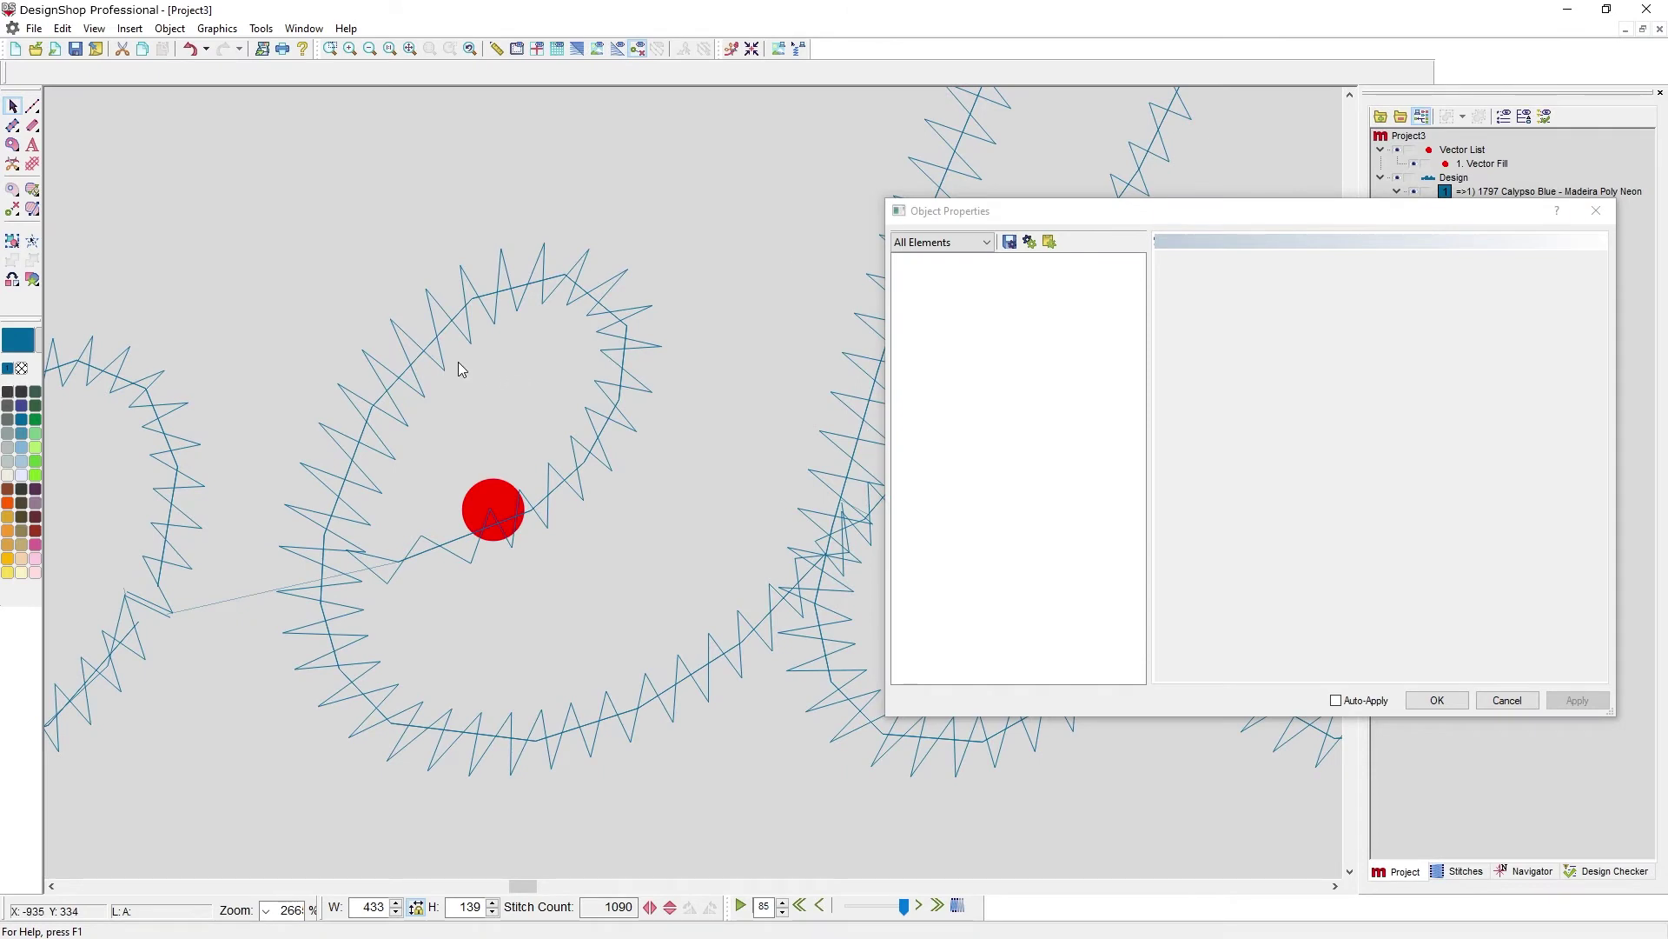
left_click(498, 47)
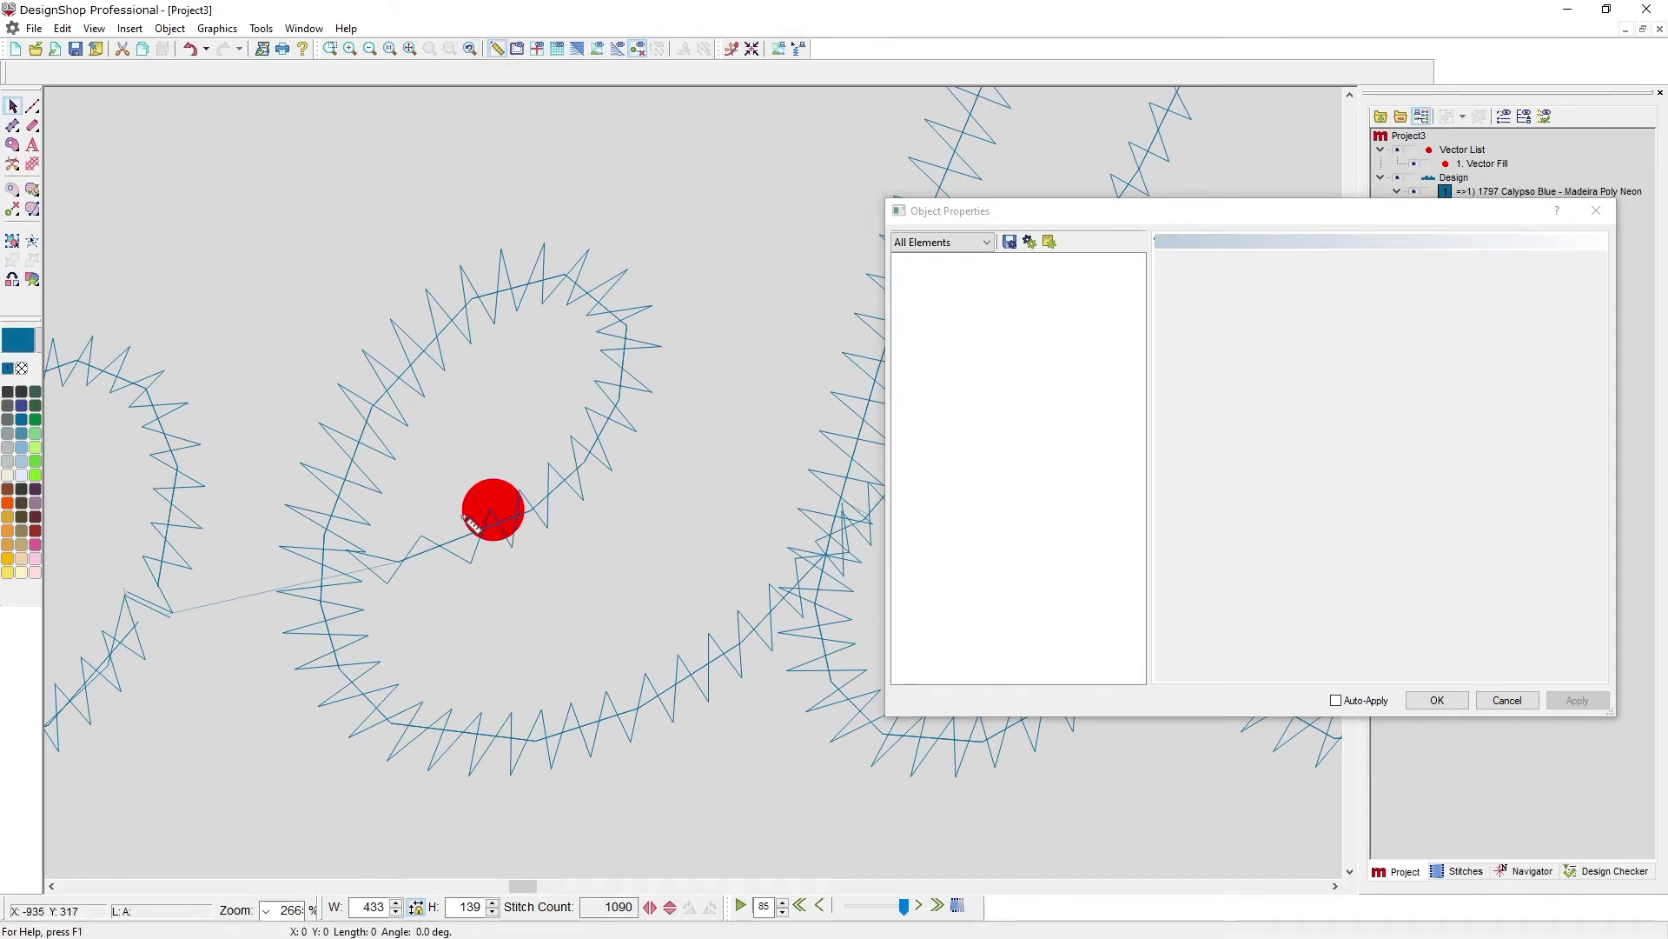
left_click_drag(492, 514, 511, 548)
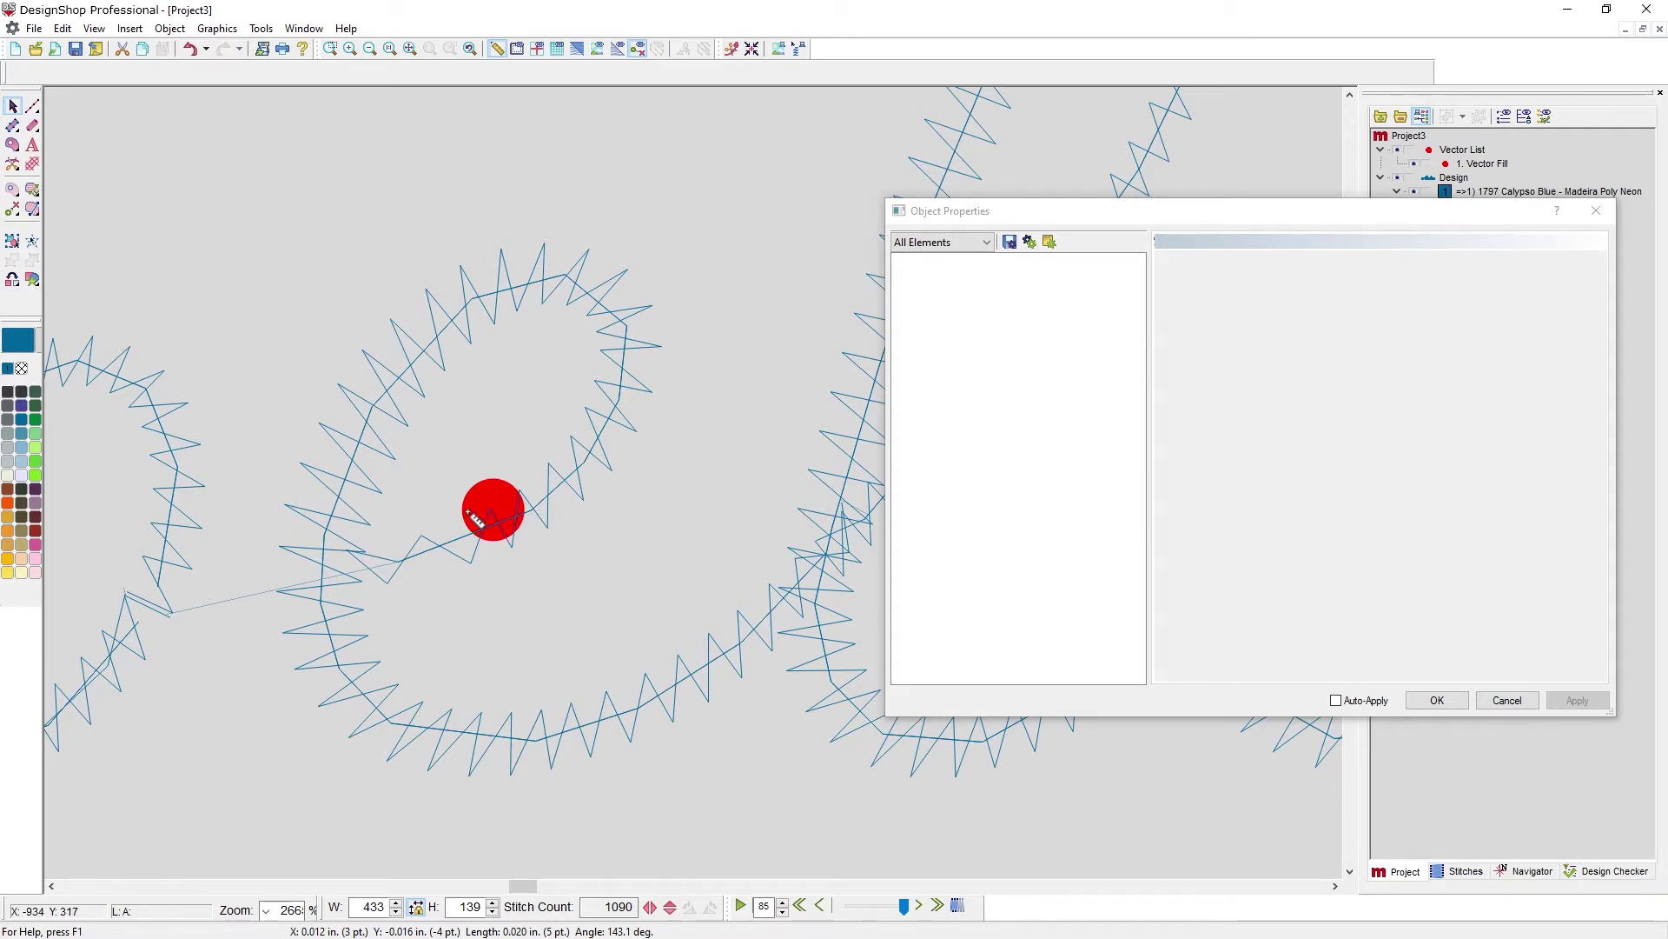
left_click_drag(491, 506, 516, 551)
left_click(13, 106)
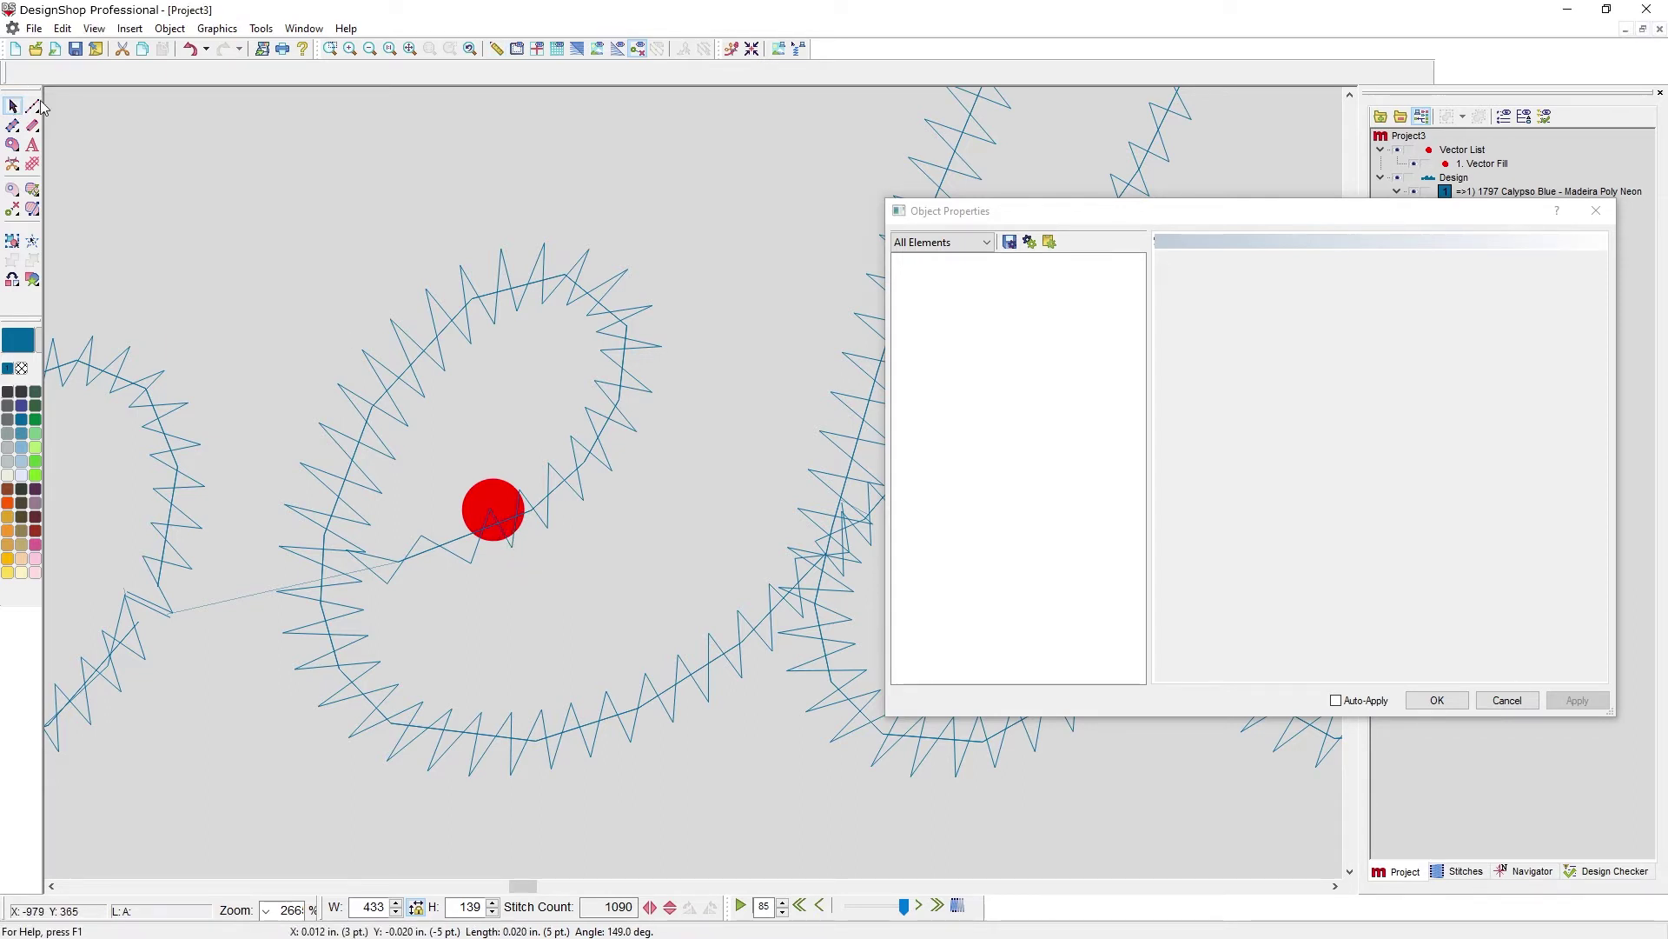
- Zoom out and place a copy of the Melco lettering below the original
left_click(370, 50)
left_click(370, 49)
left_click(371, 50)
left_click(371, 49)
scroll(561, 308, "down", 3)
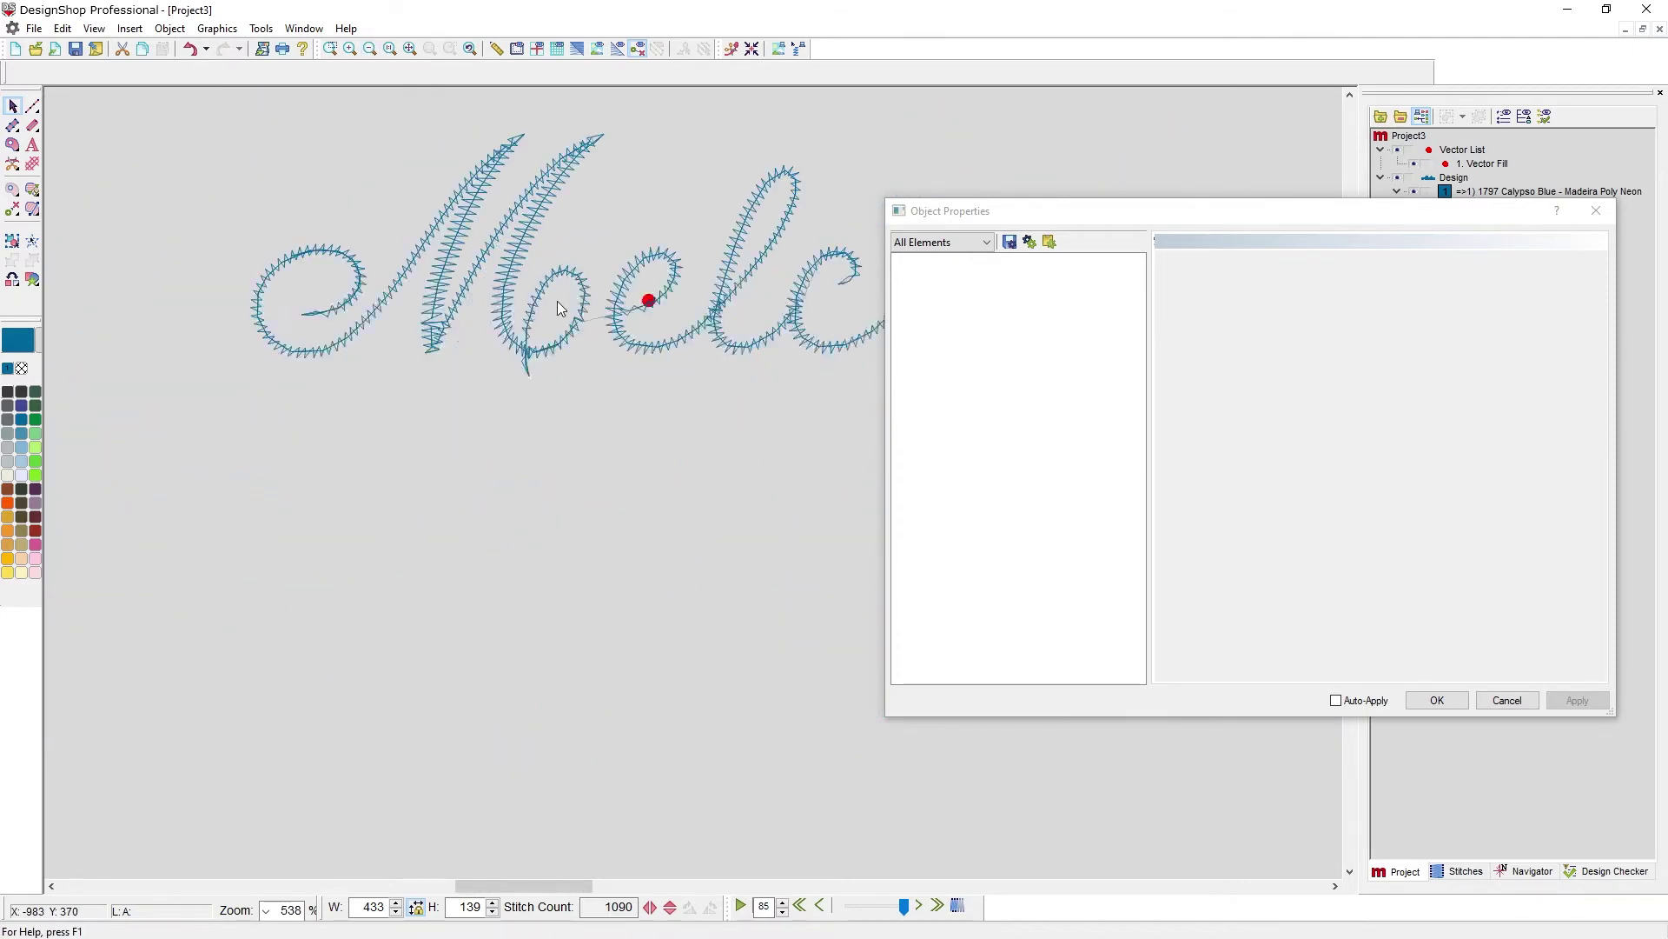
left_click(538, 232)
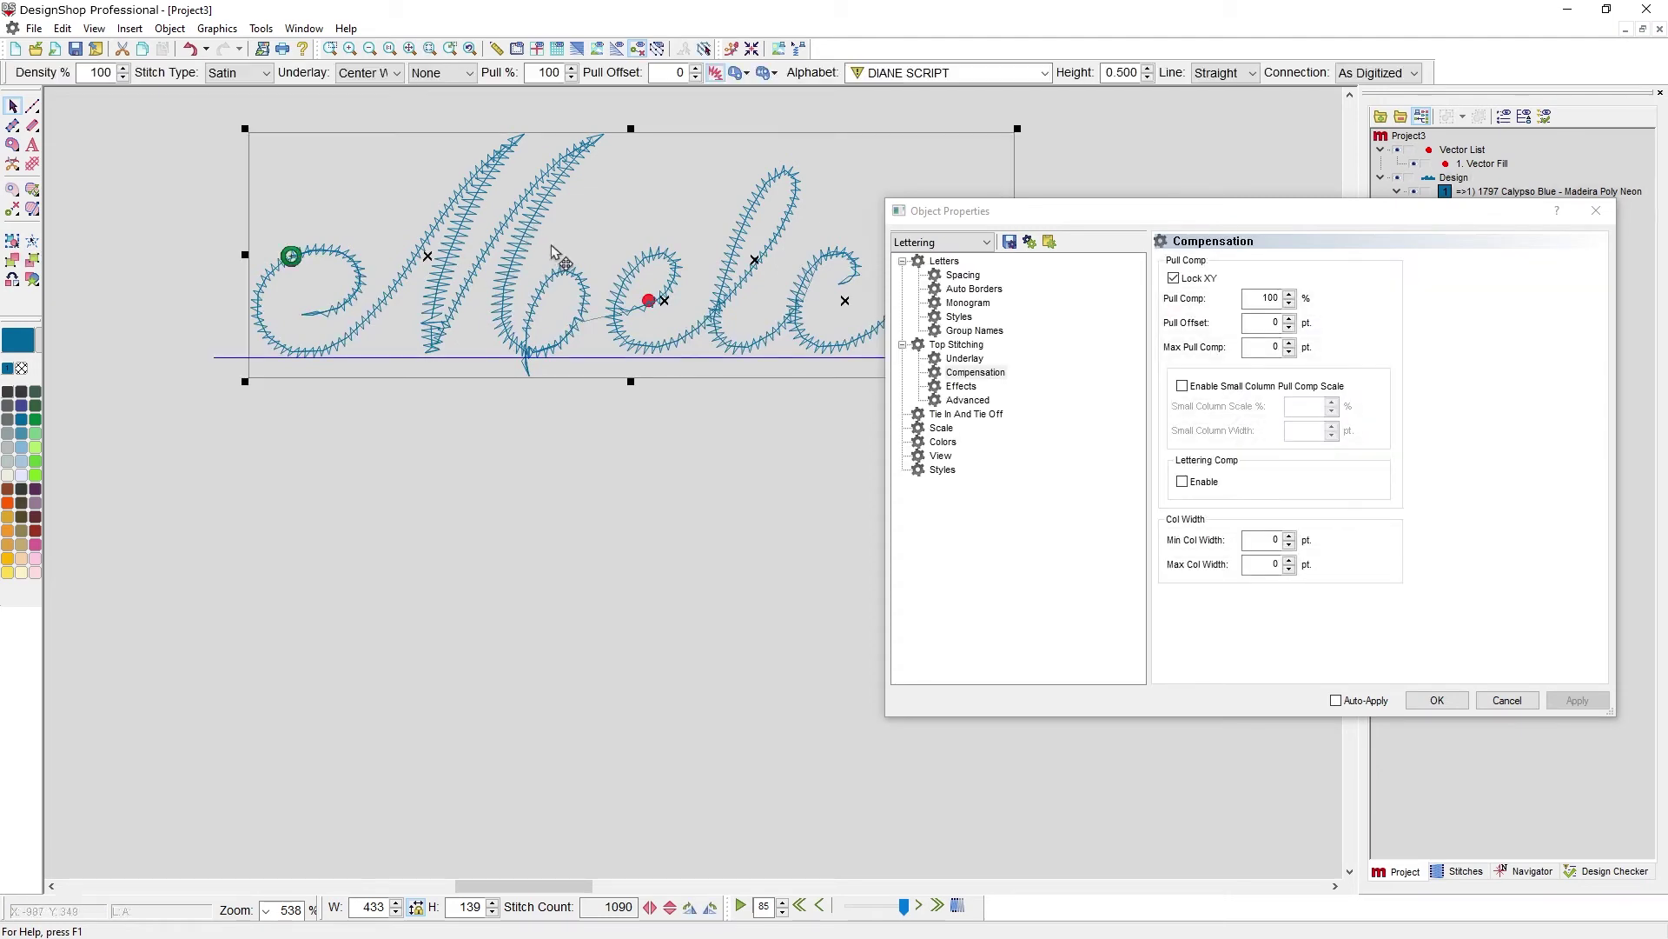
left_click_drag(643, 203, 583, 738)
- Add a further lettering copy lower down and zoom out to view all four copies
scroll(579, 719, "down", 2)
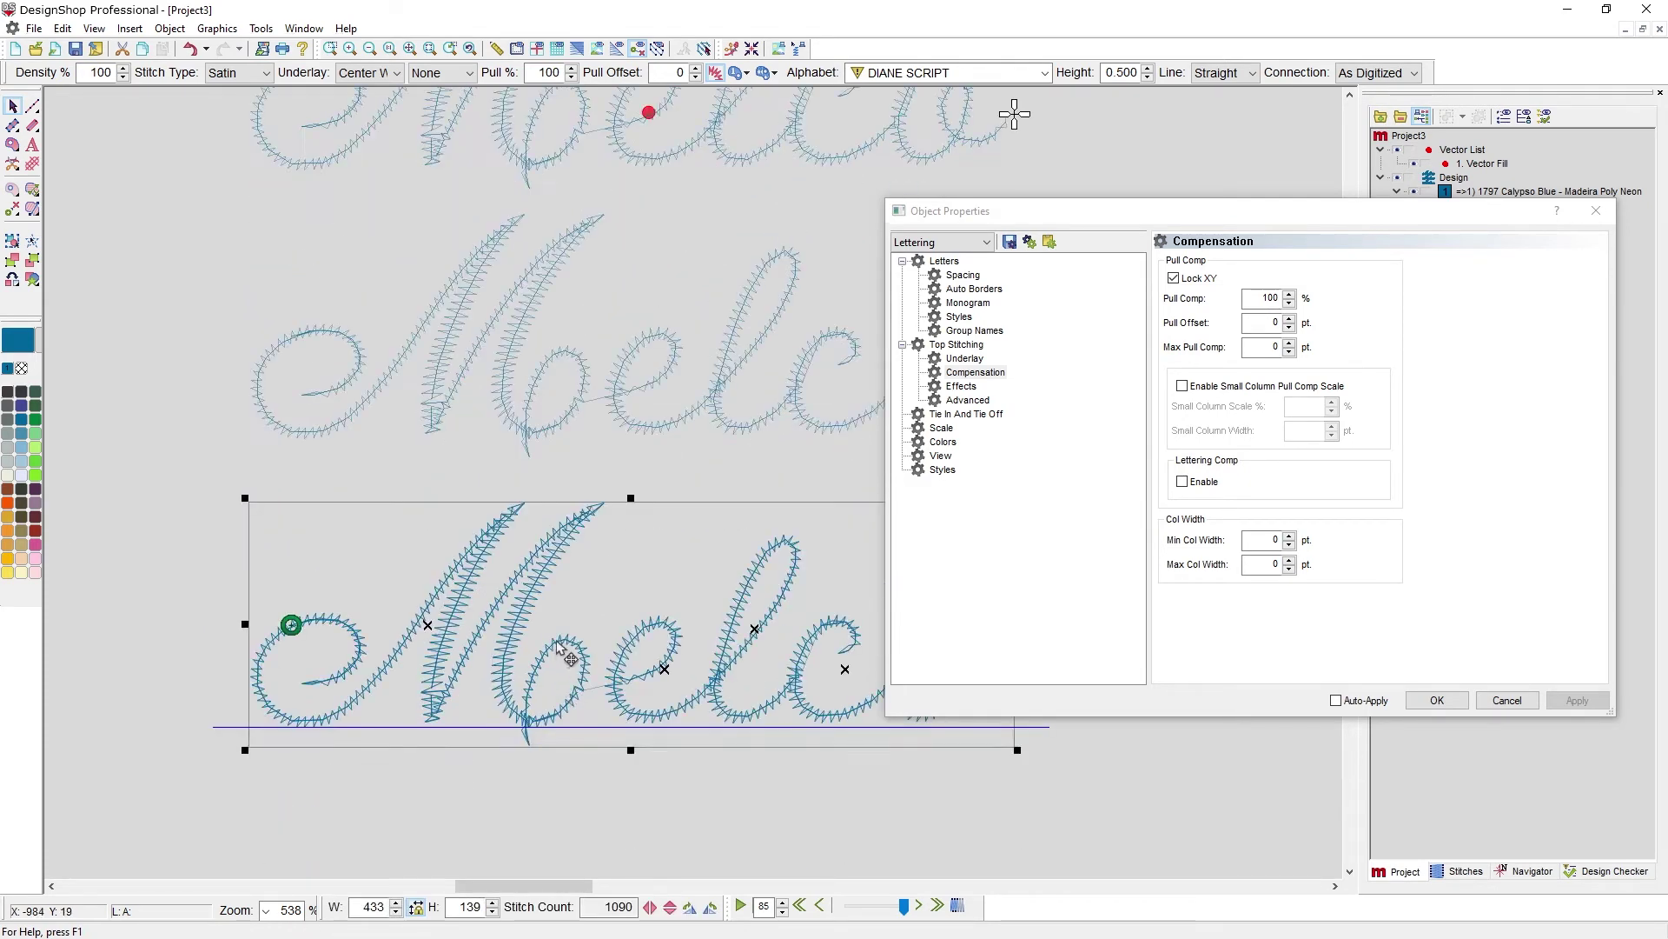
left_click(414, 52)
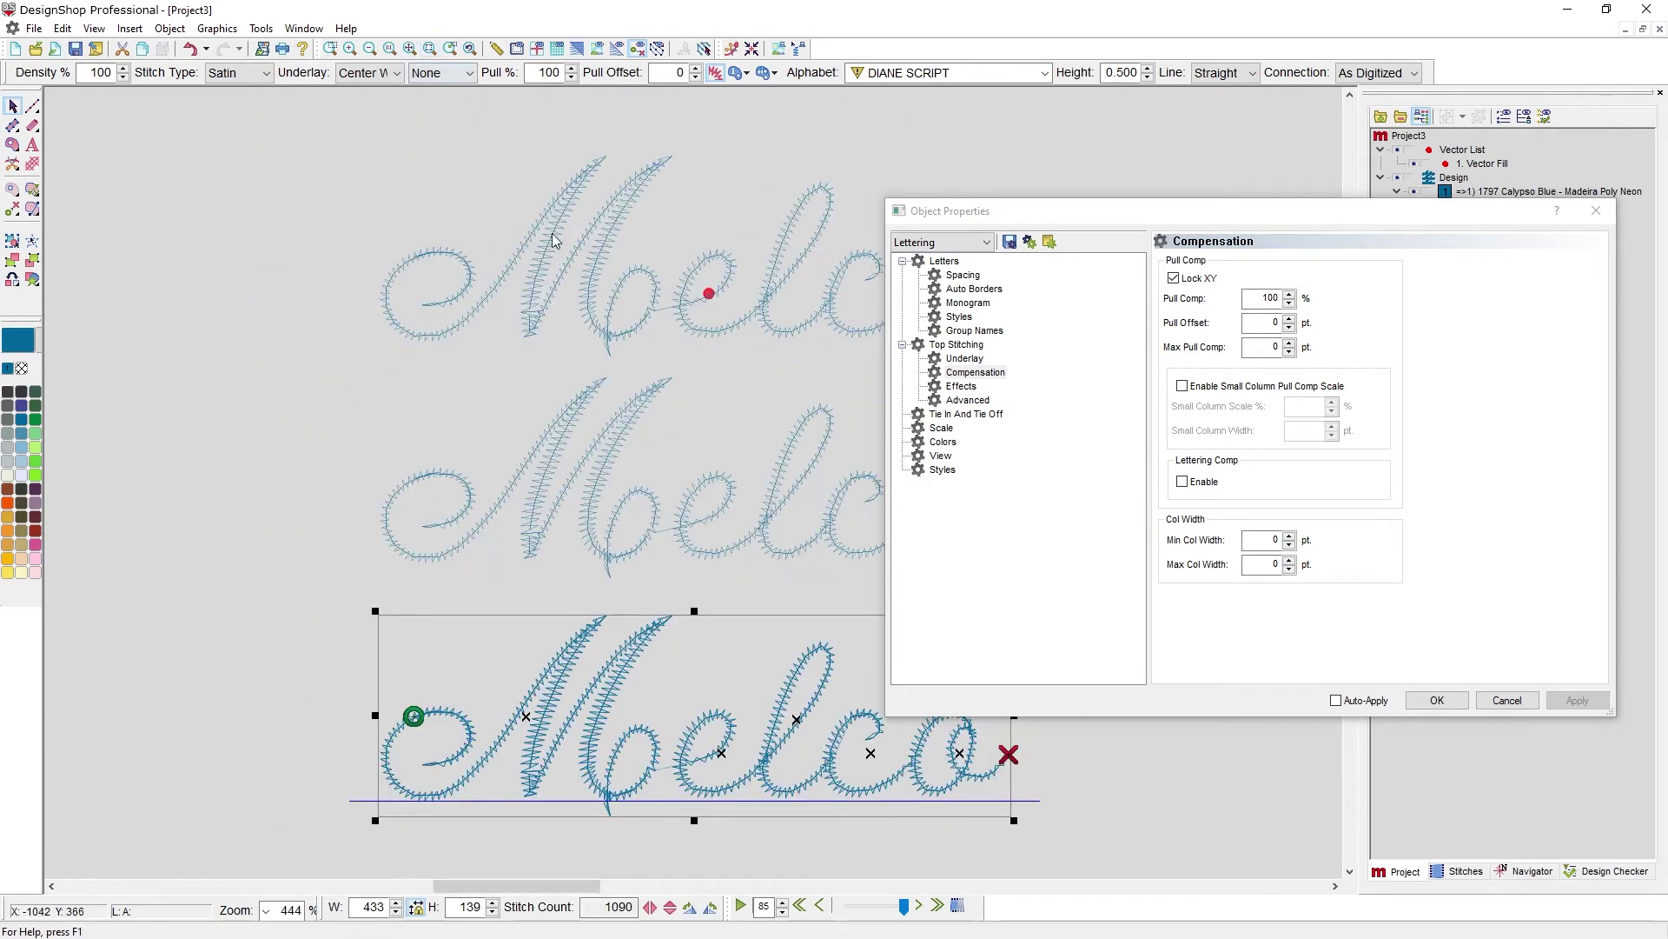
scroll(613, 392, "down", 3)
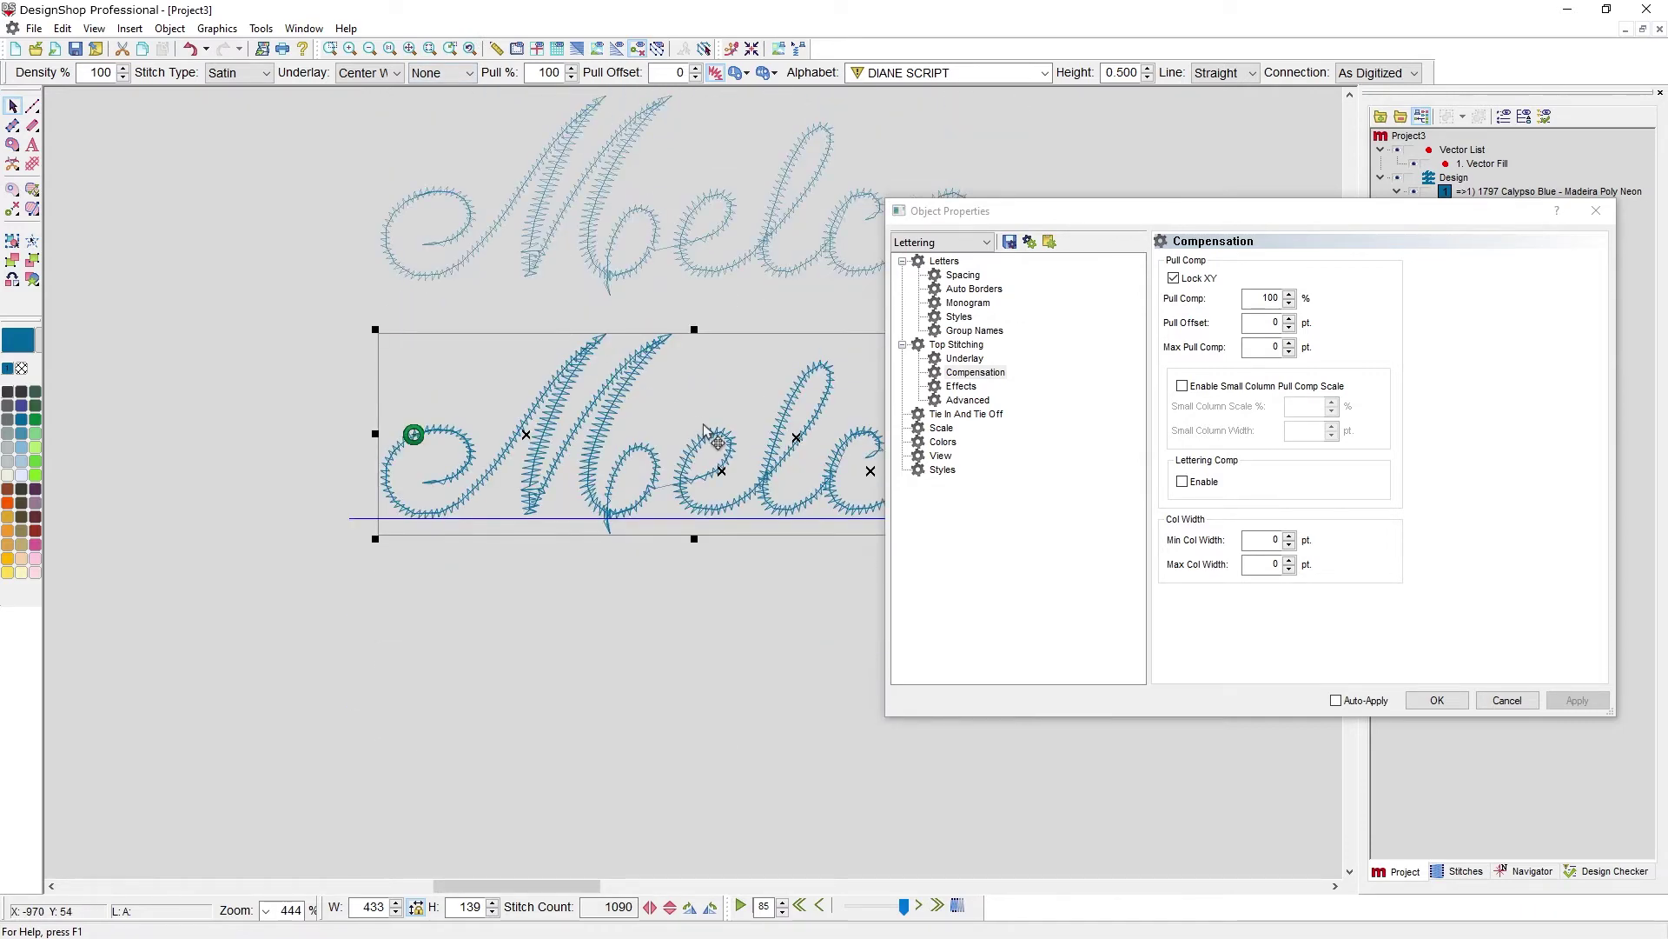
left_click_drag(702, 425, 690, 614)
left_click(408, 49)
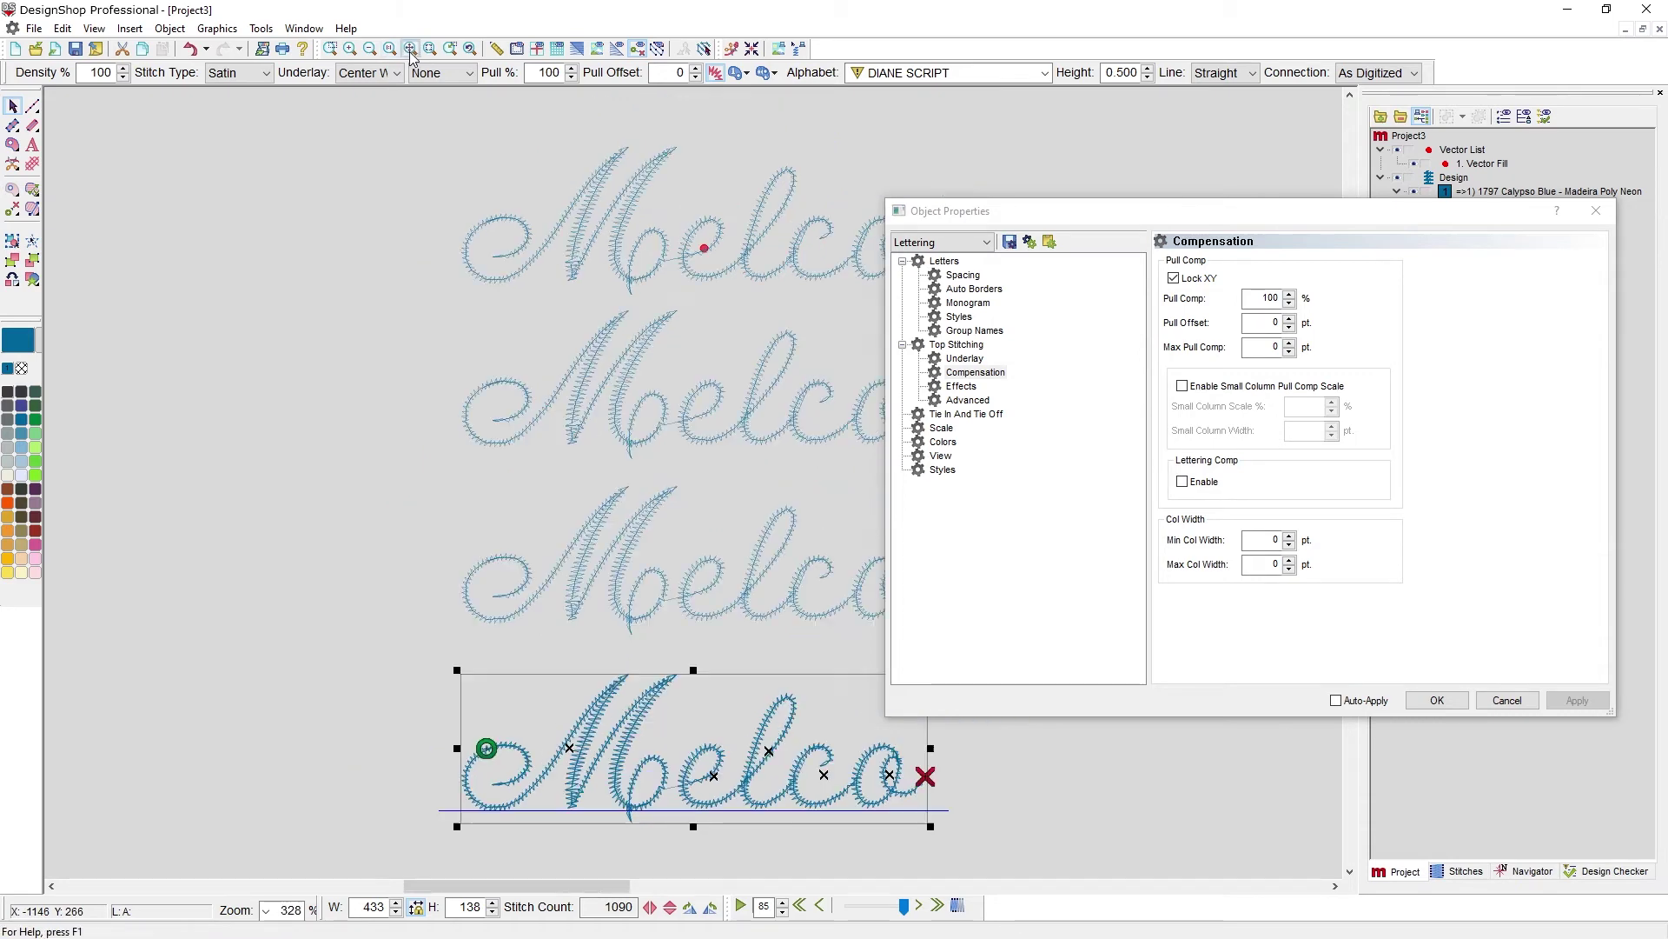
scroll(661, 418, "right", 2)
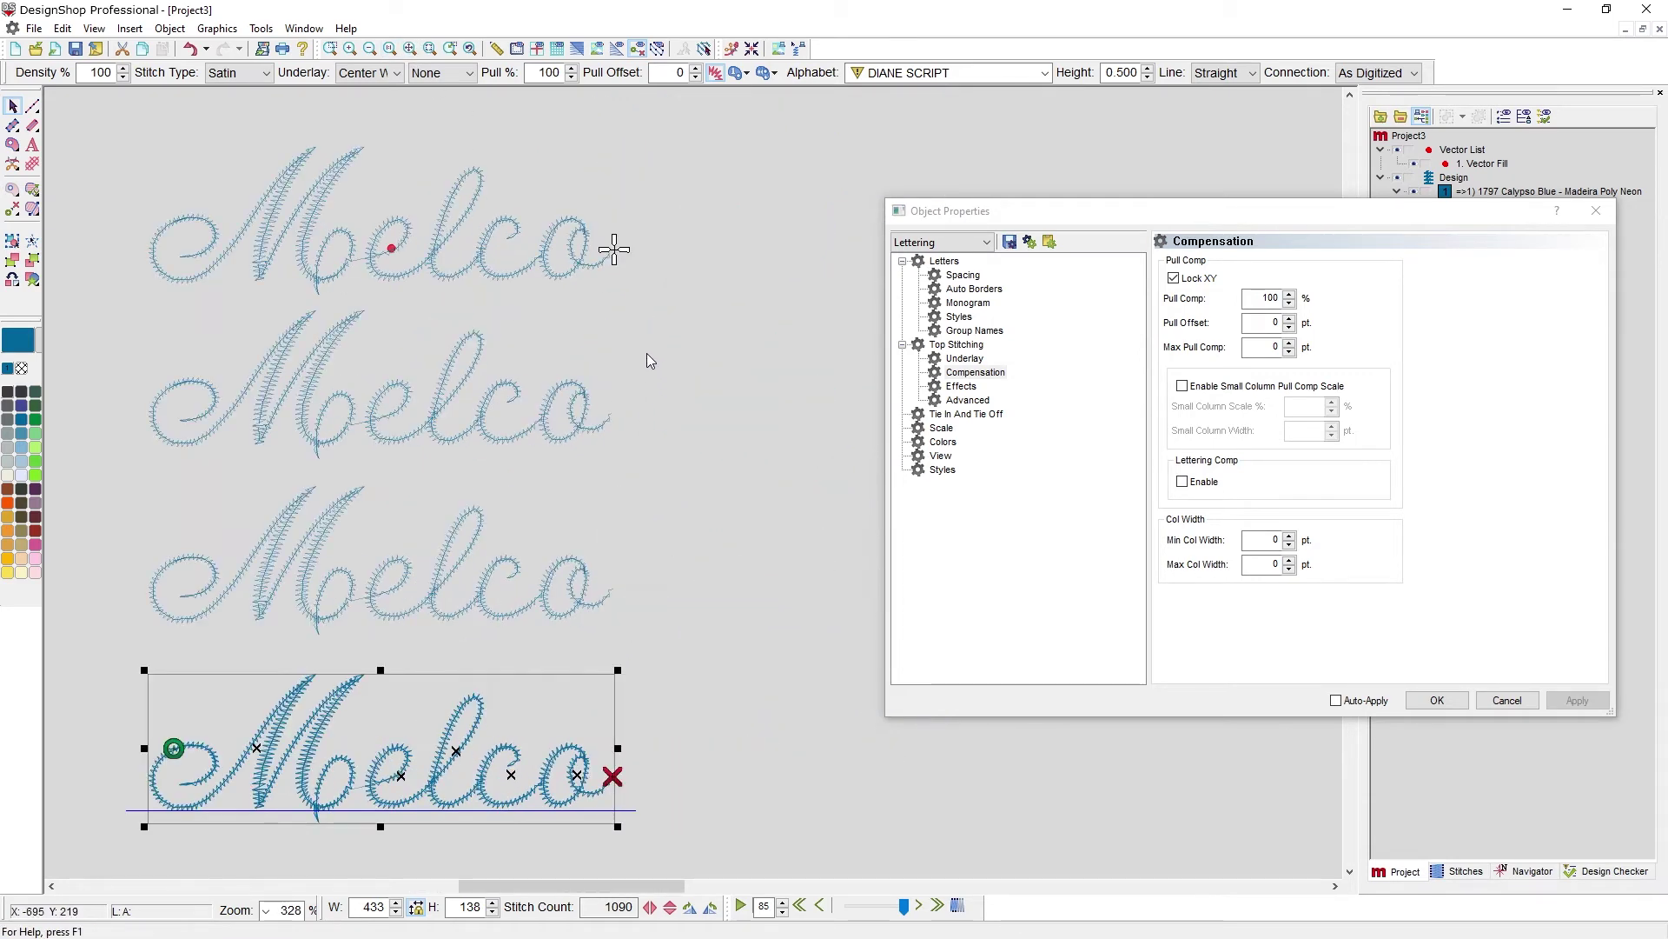
left_click(608, 323)
left_click(478, 270)
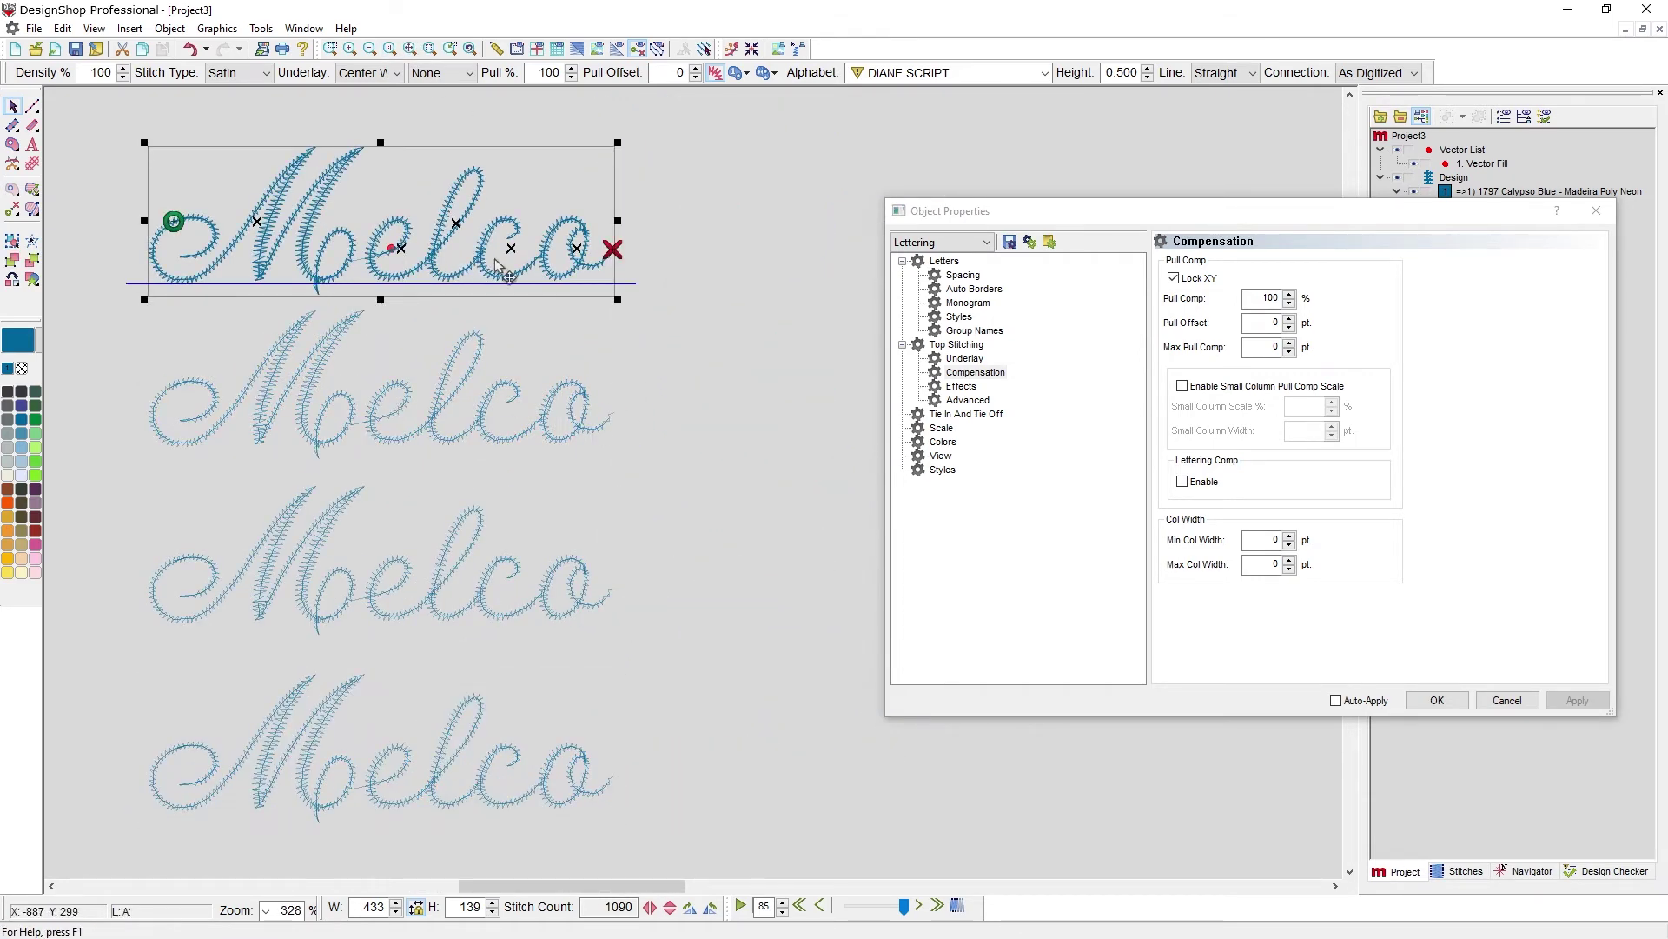
- Select the second Melco copy and set its Pull Comp to 200%
left_click(700, 356)
left_click(432, 404)
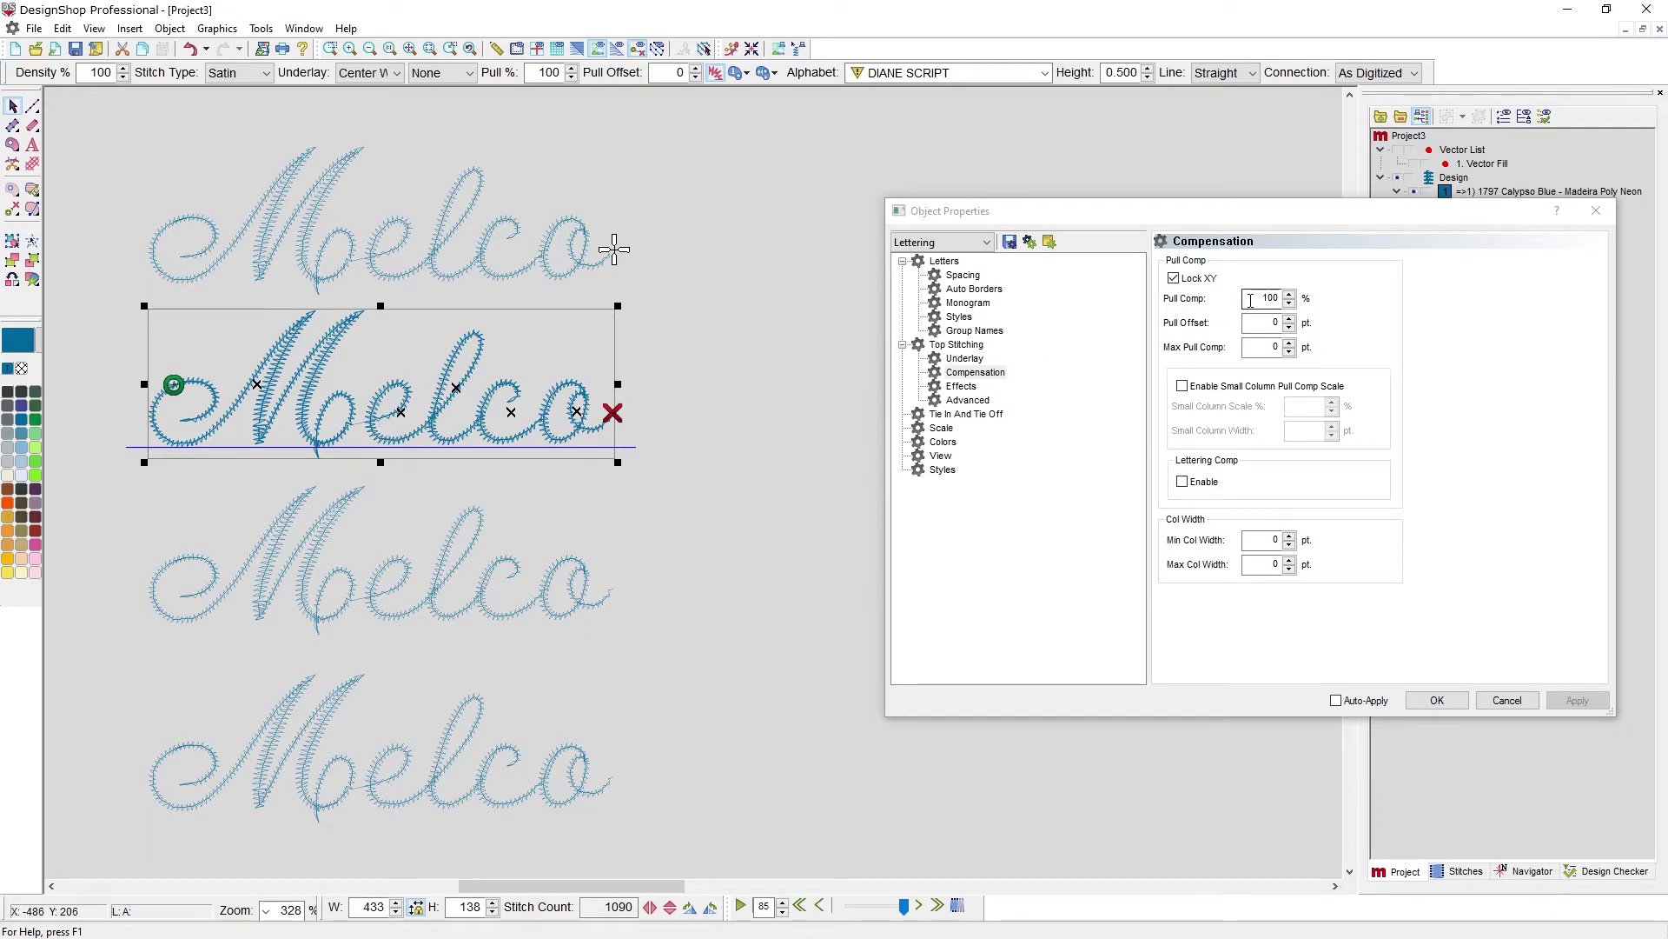
left_click_drag(1250, 300, 1271, 300)
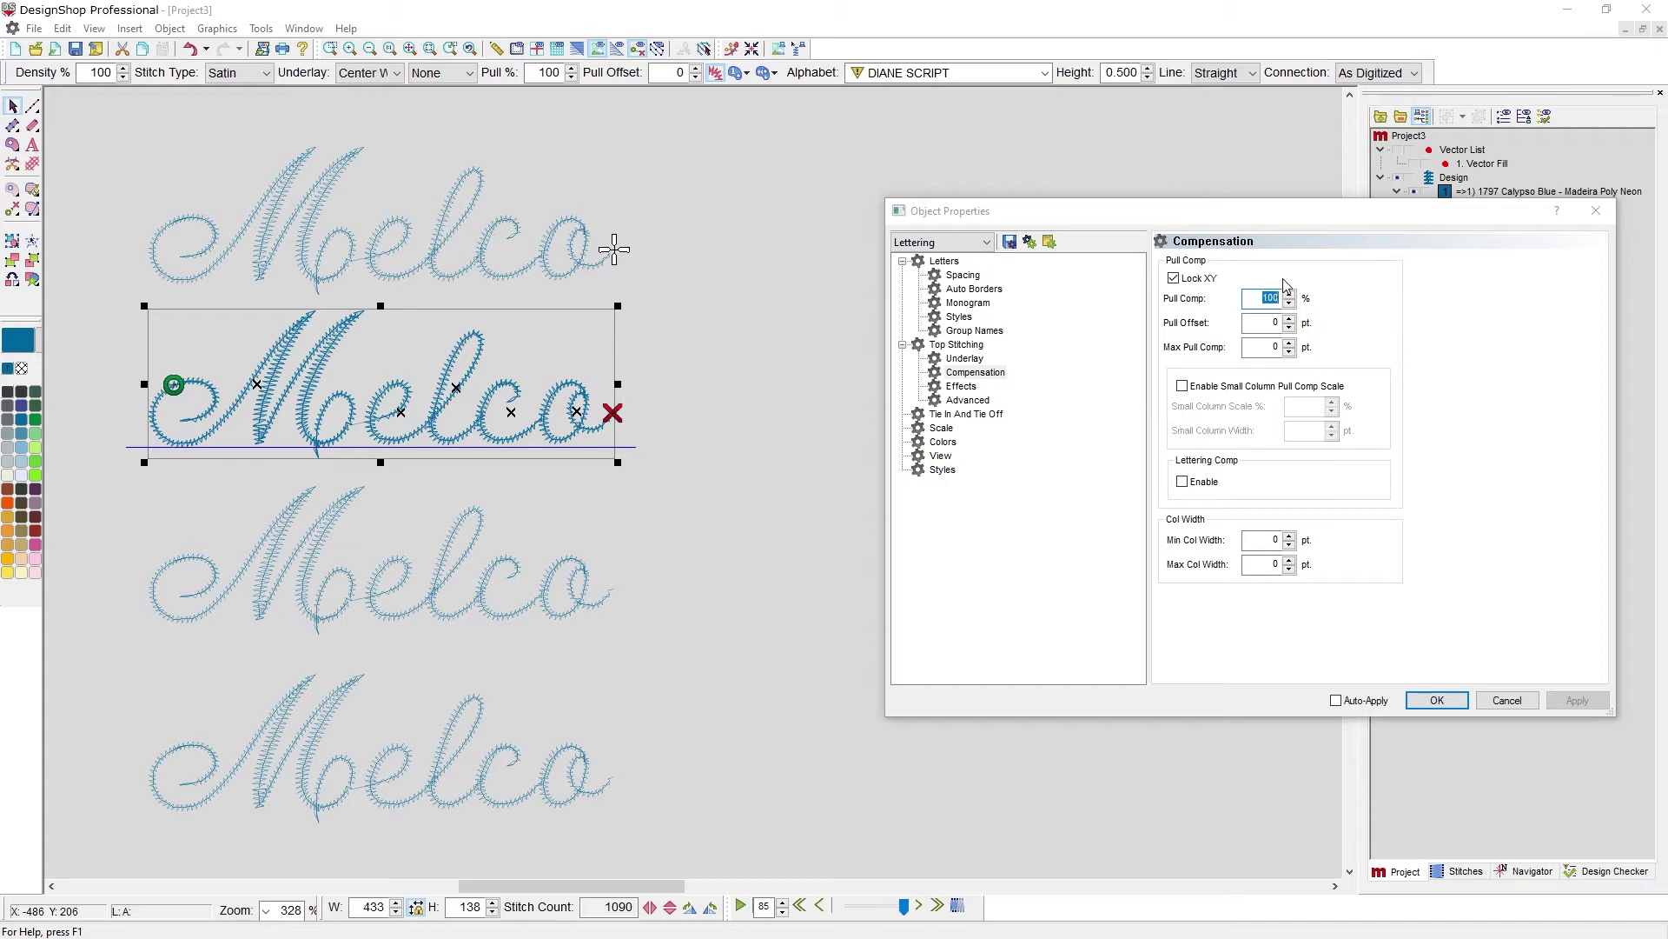
type("200")
left_click(1569, 698)
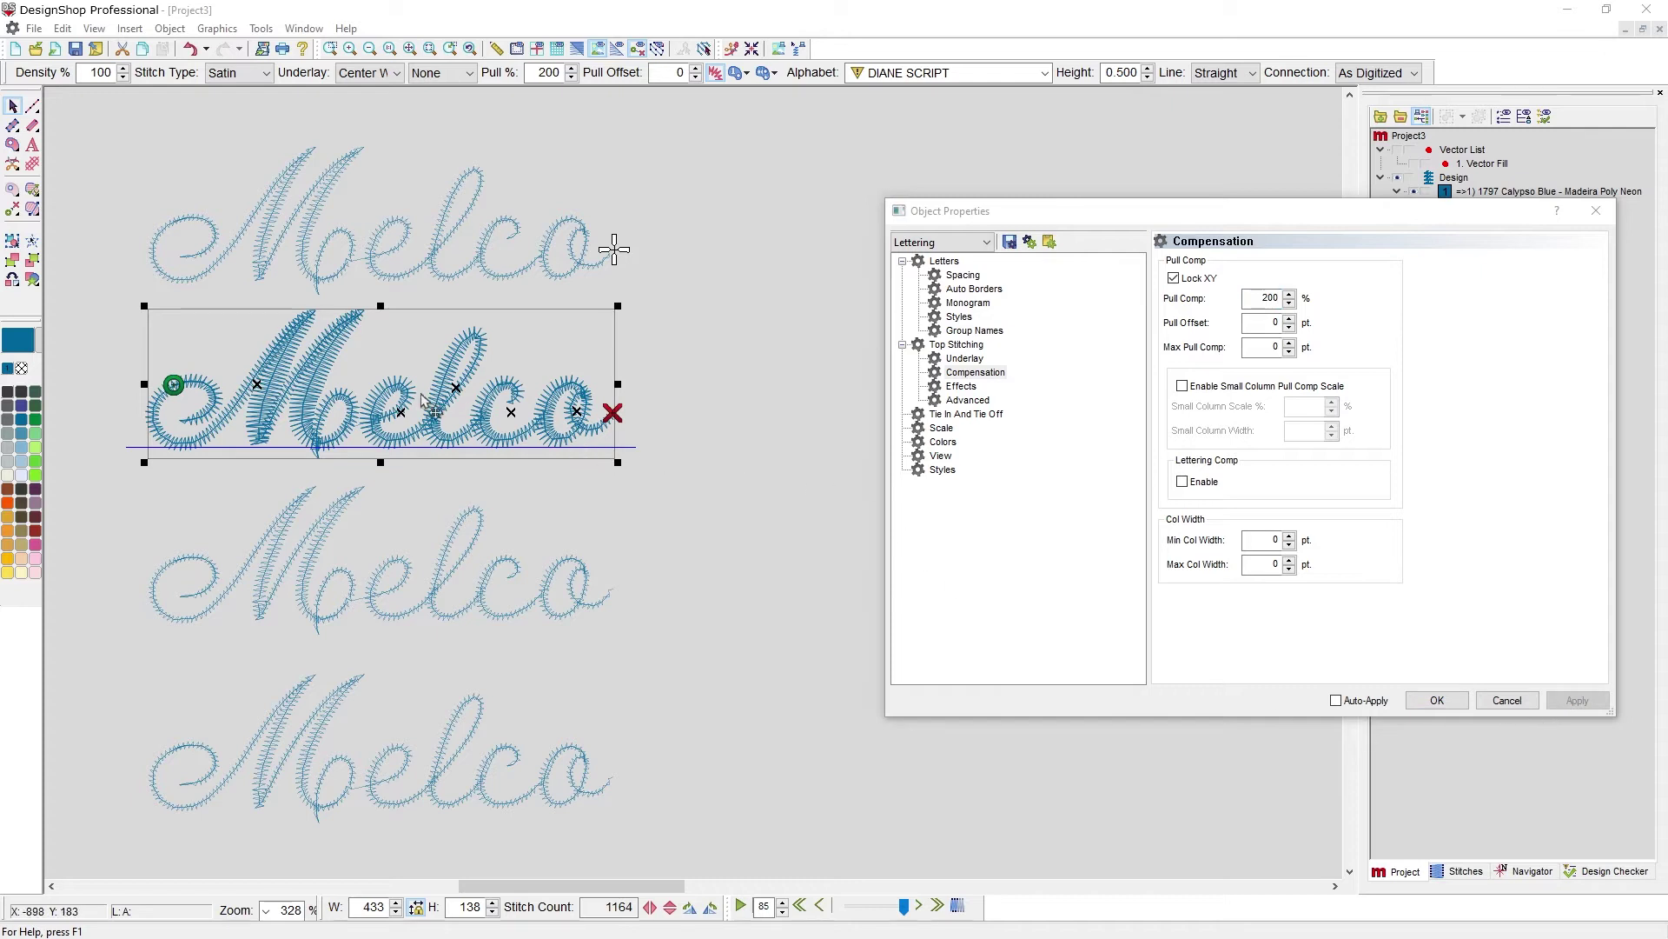
left_click(720, 473)
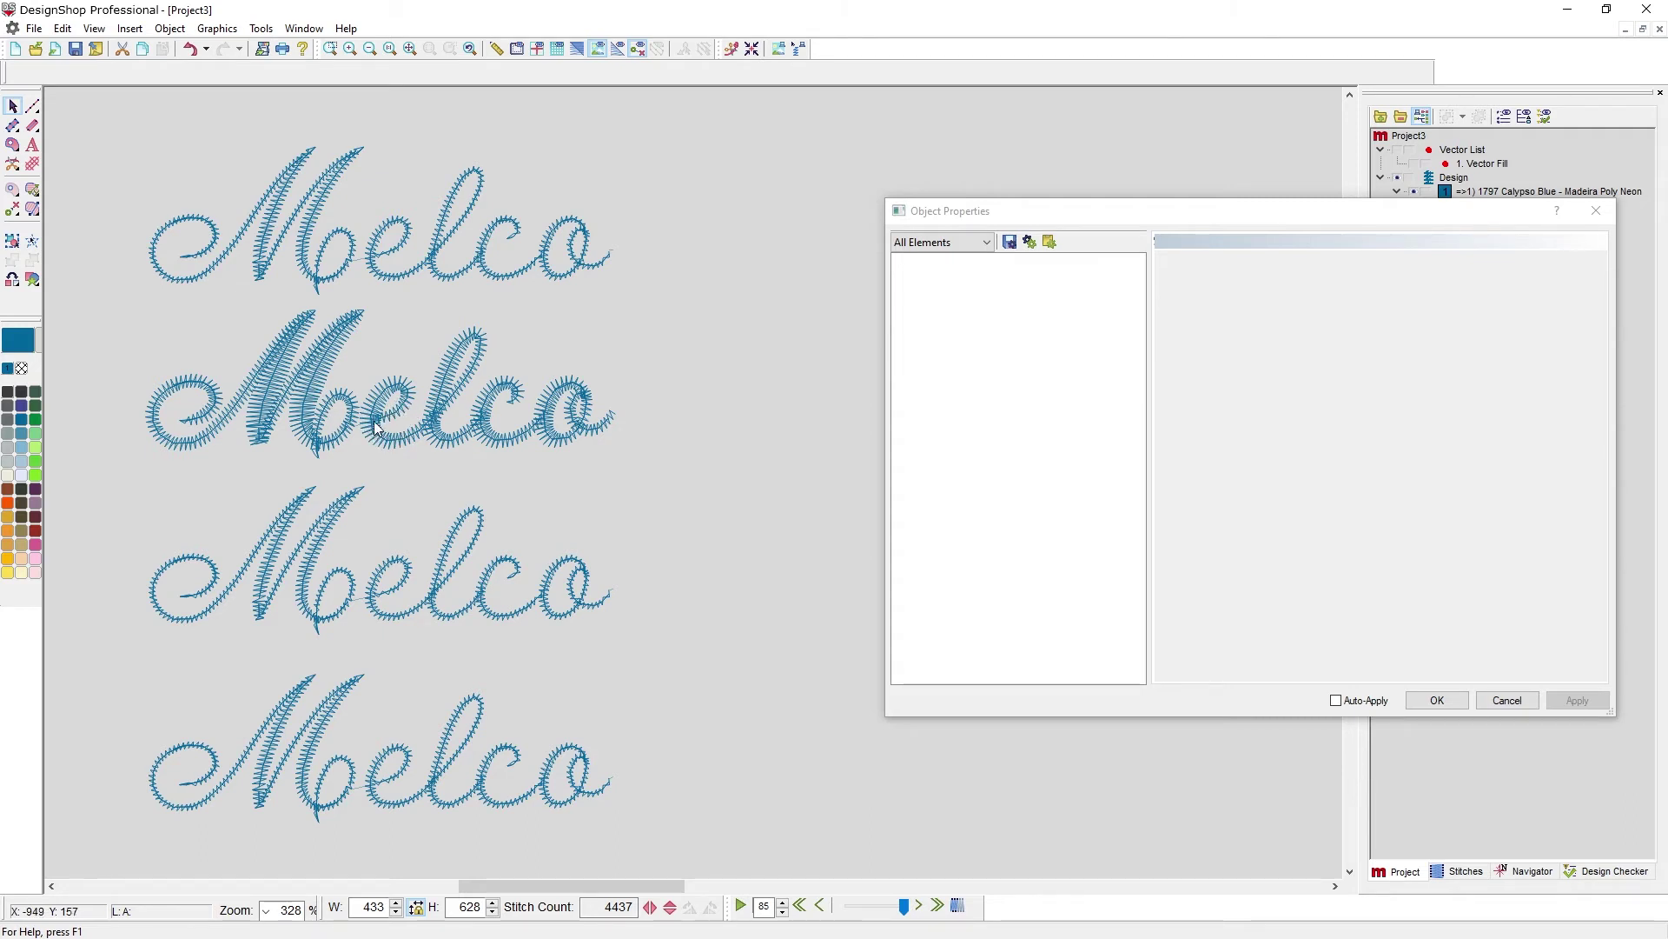
- Select the third Melco copy and raise its Pull Offset to 3 pt
left_click(379, 588)
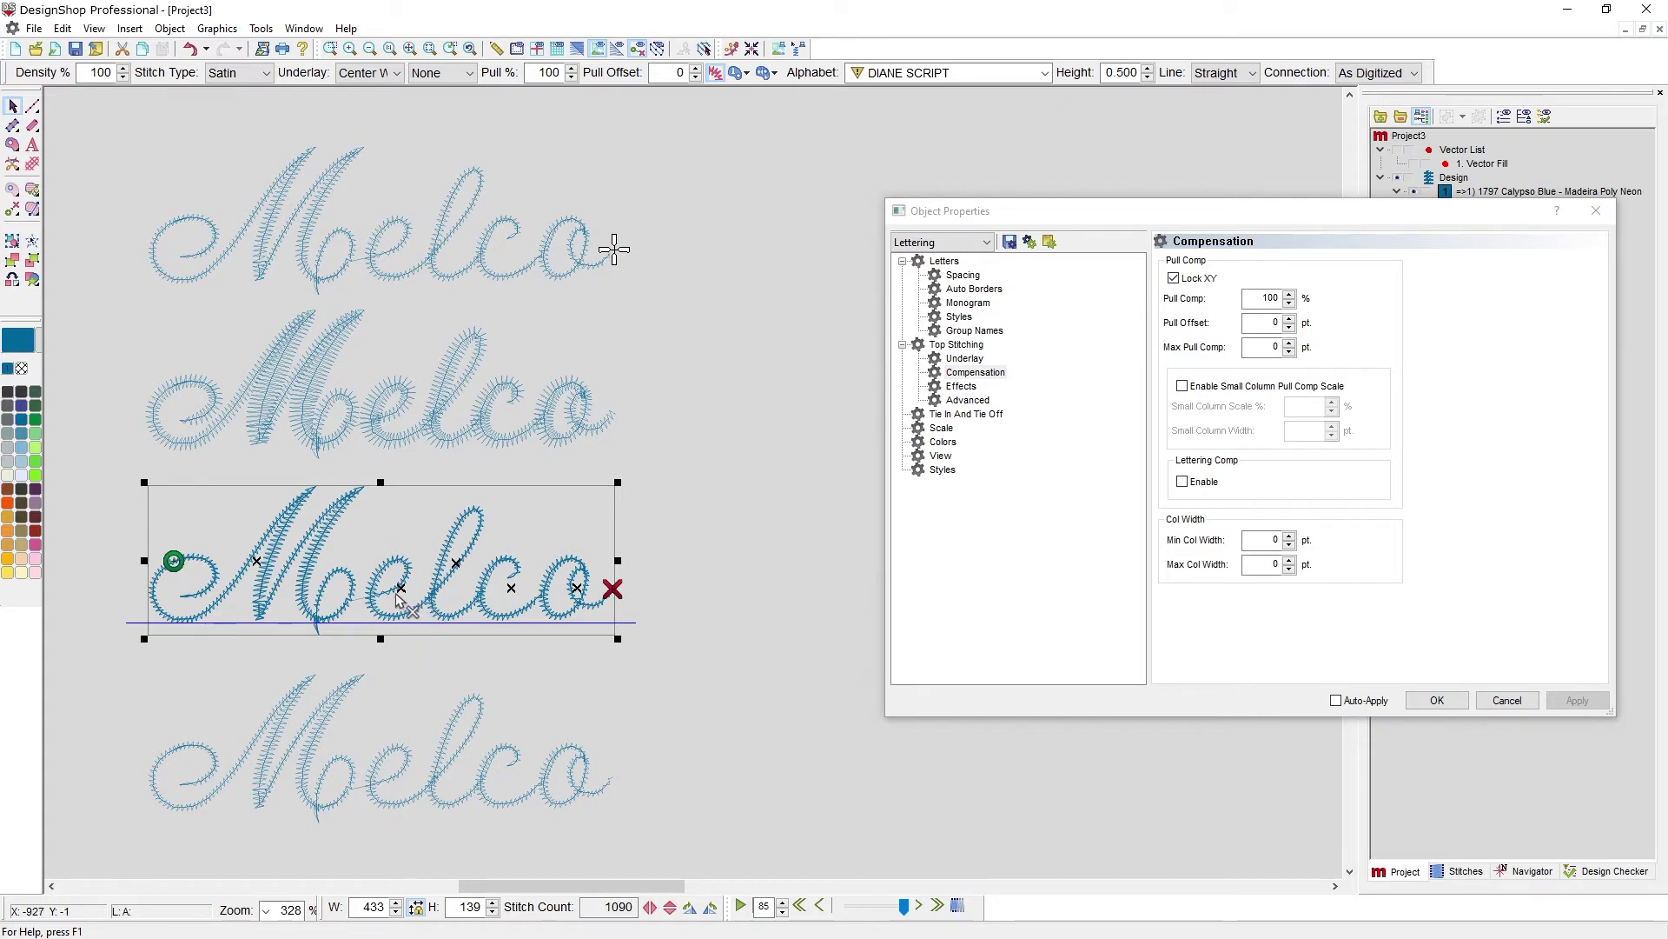
left_click(1288, 319)
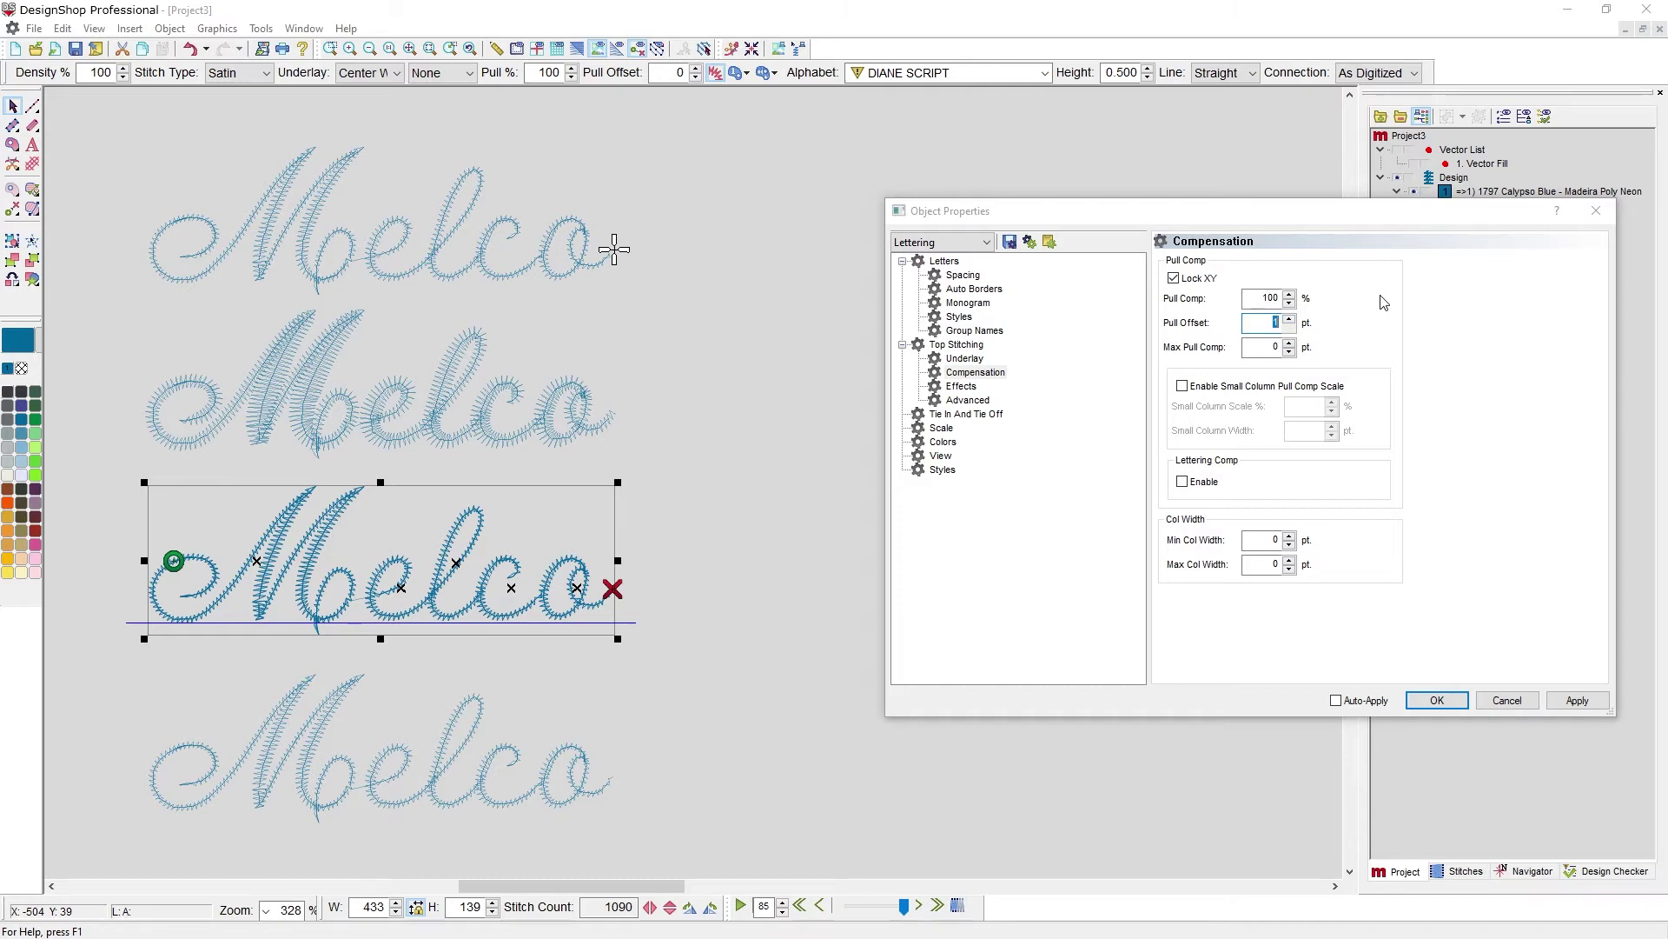
left_click(1289, 318)
left_click(1571, 701)
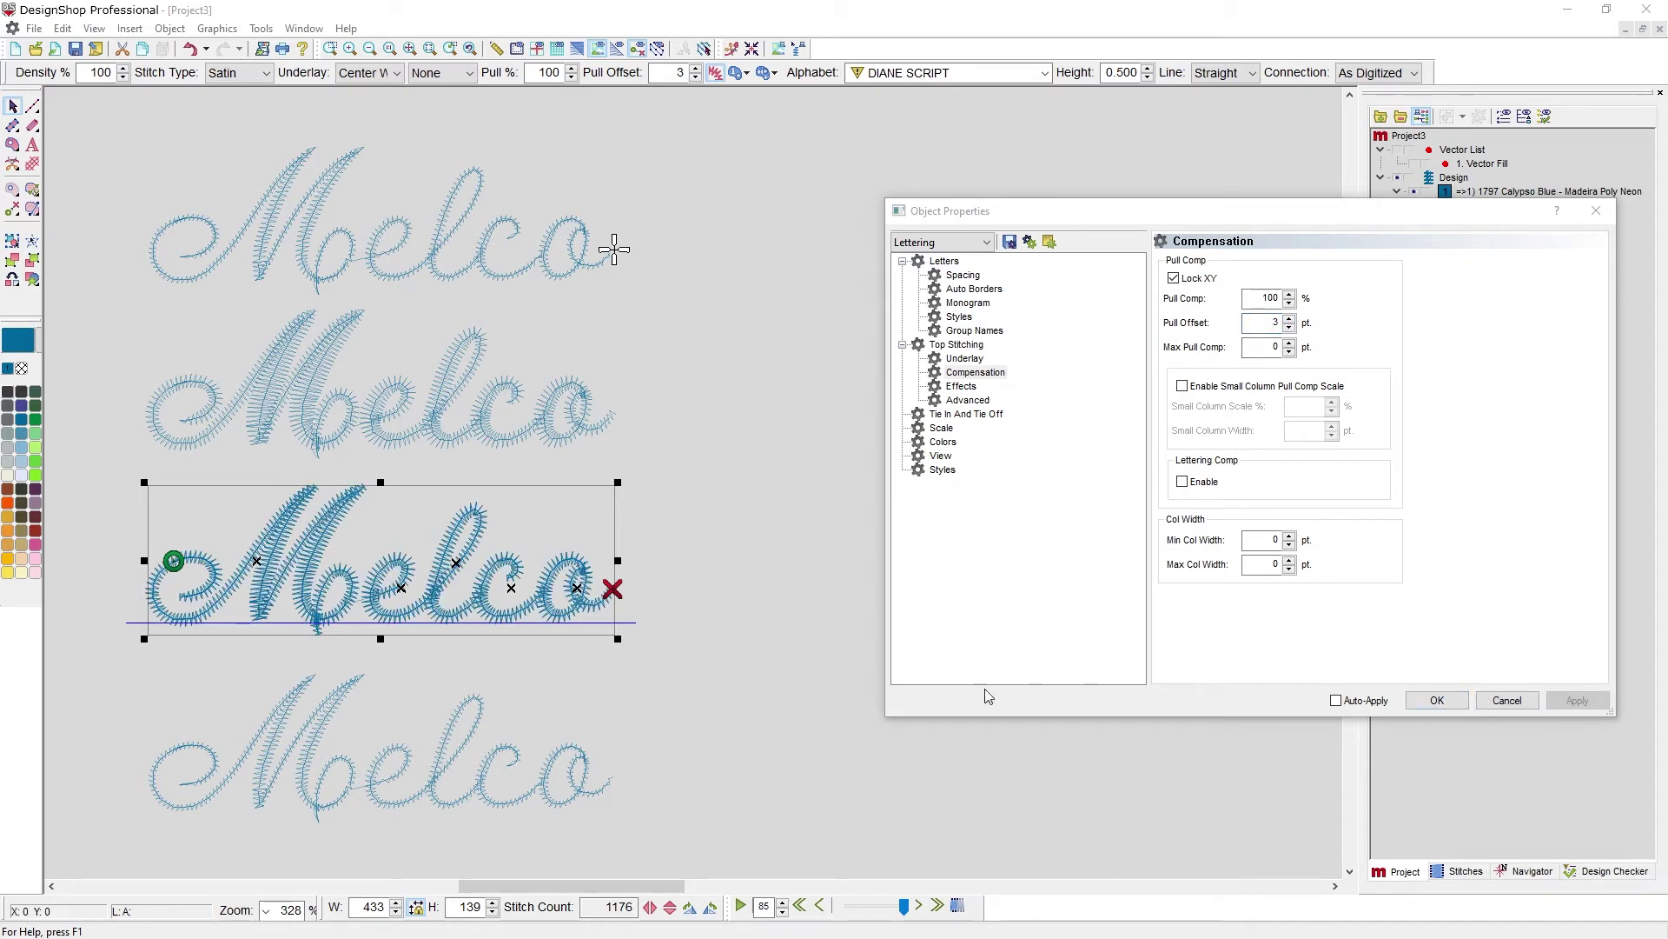
left_click(789, 700)
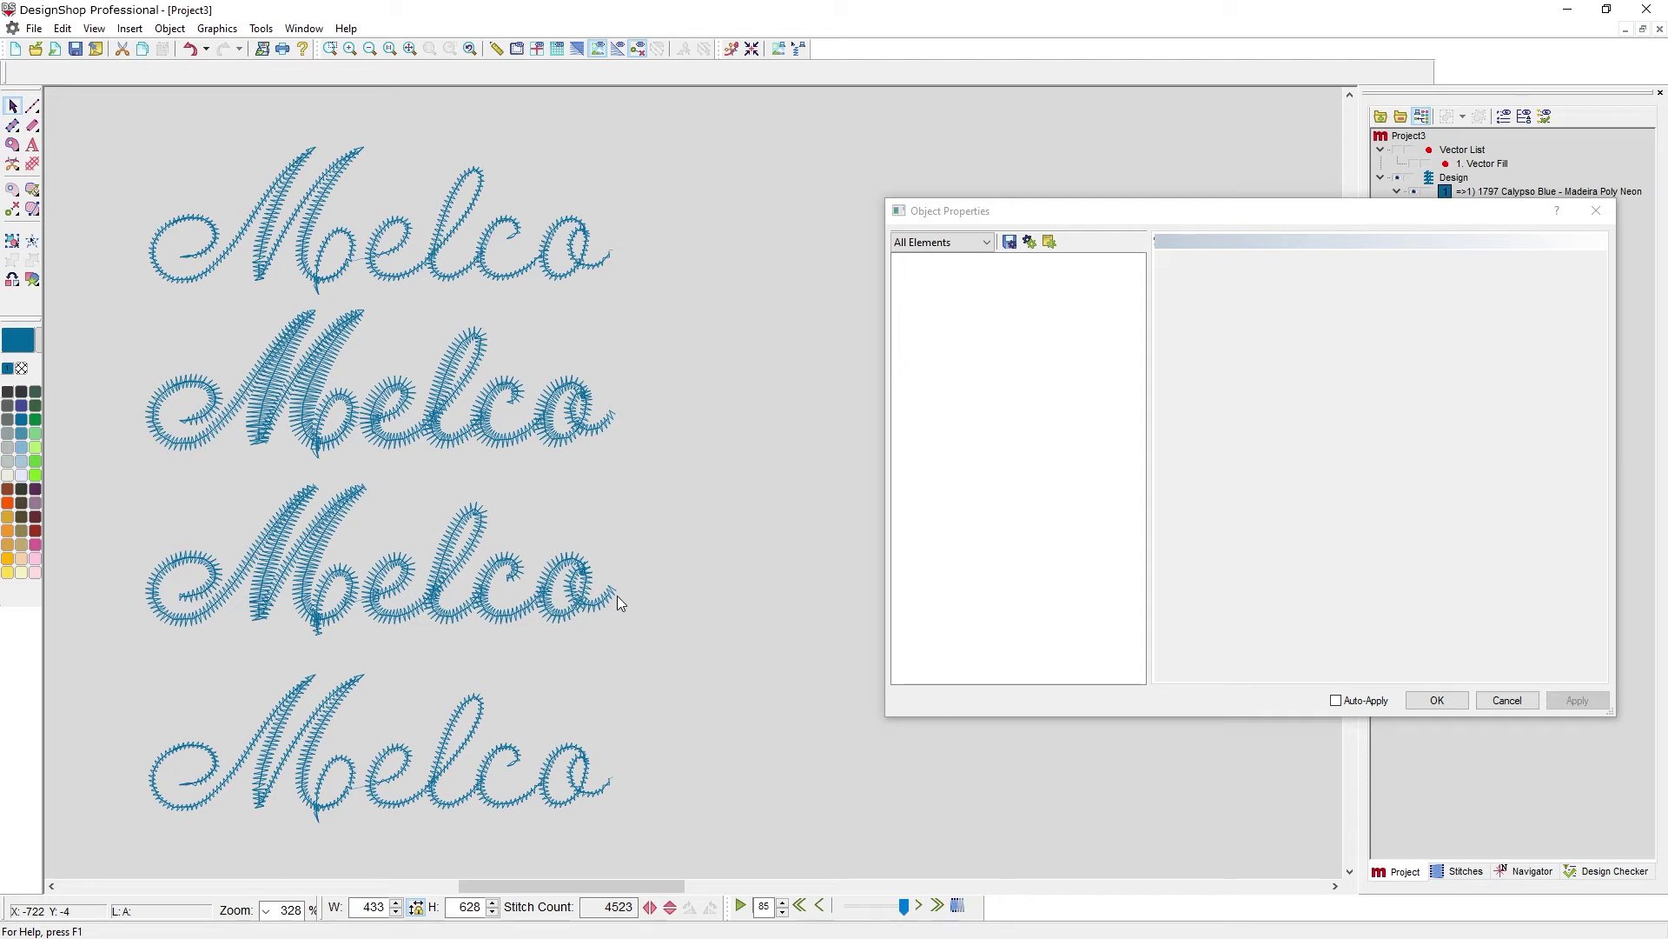
- Give the bottom Melco lettering a Min Col Width of 10 pt, apply it, then deselect
left_click(547, 768)
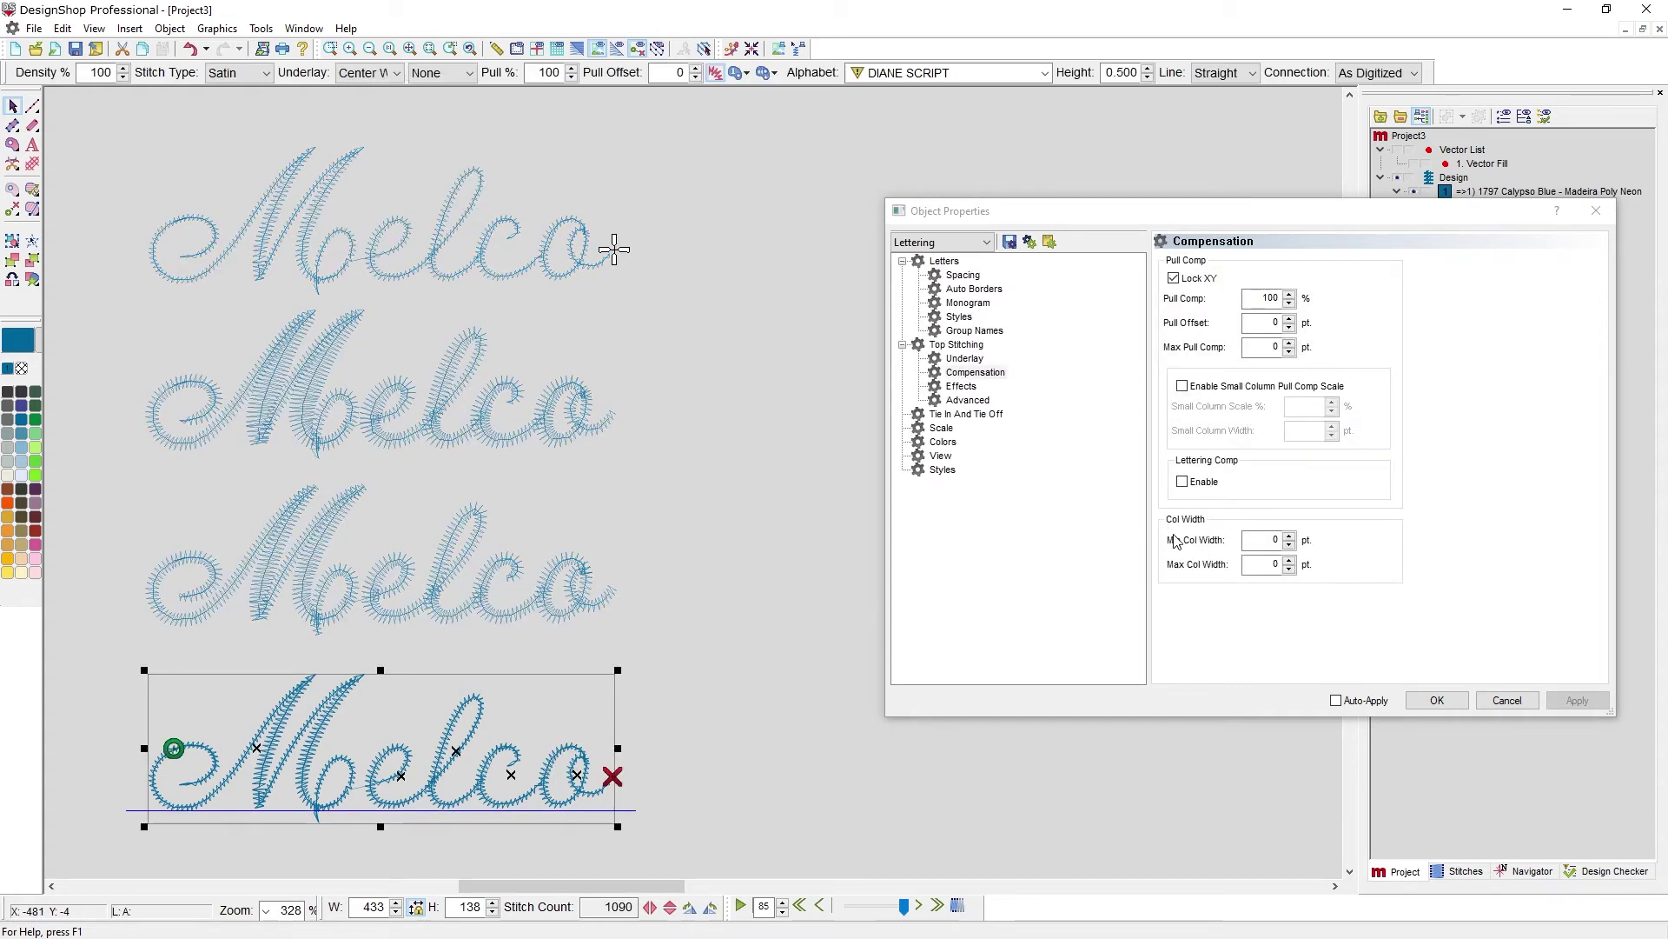
left_click(1254, 539)
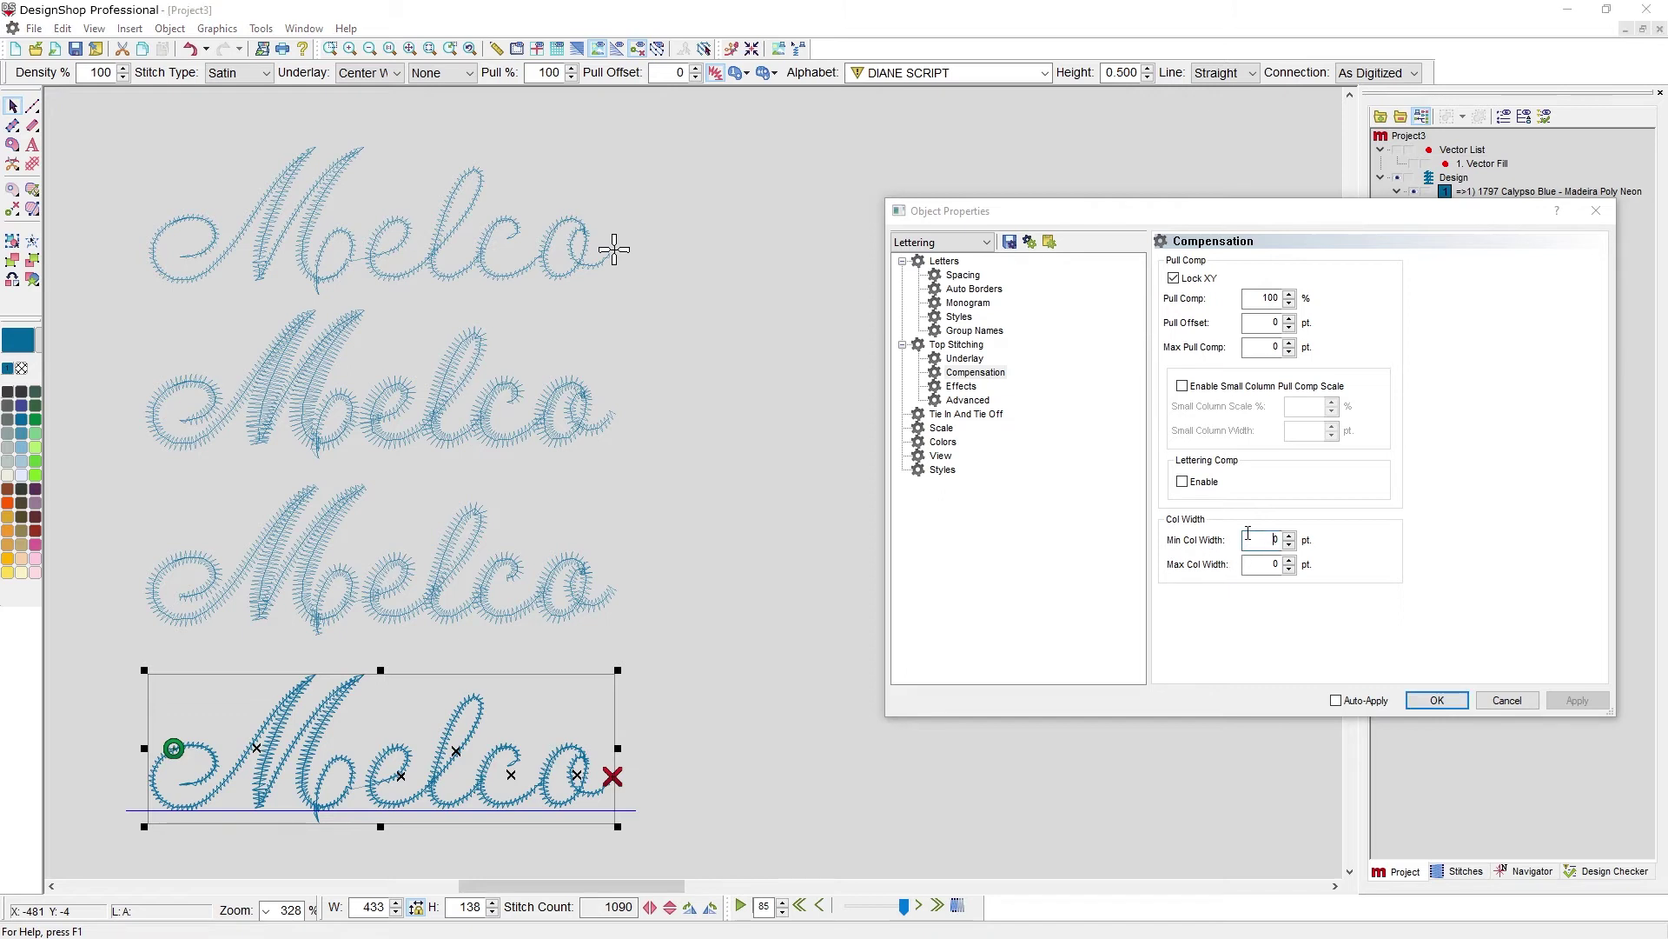
key("BackSpace")
type("0")
left_click(1585, 700)
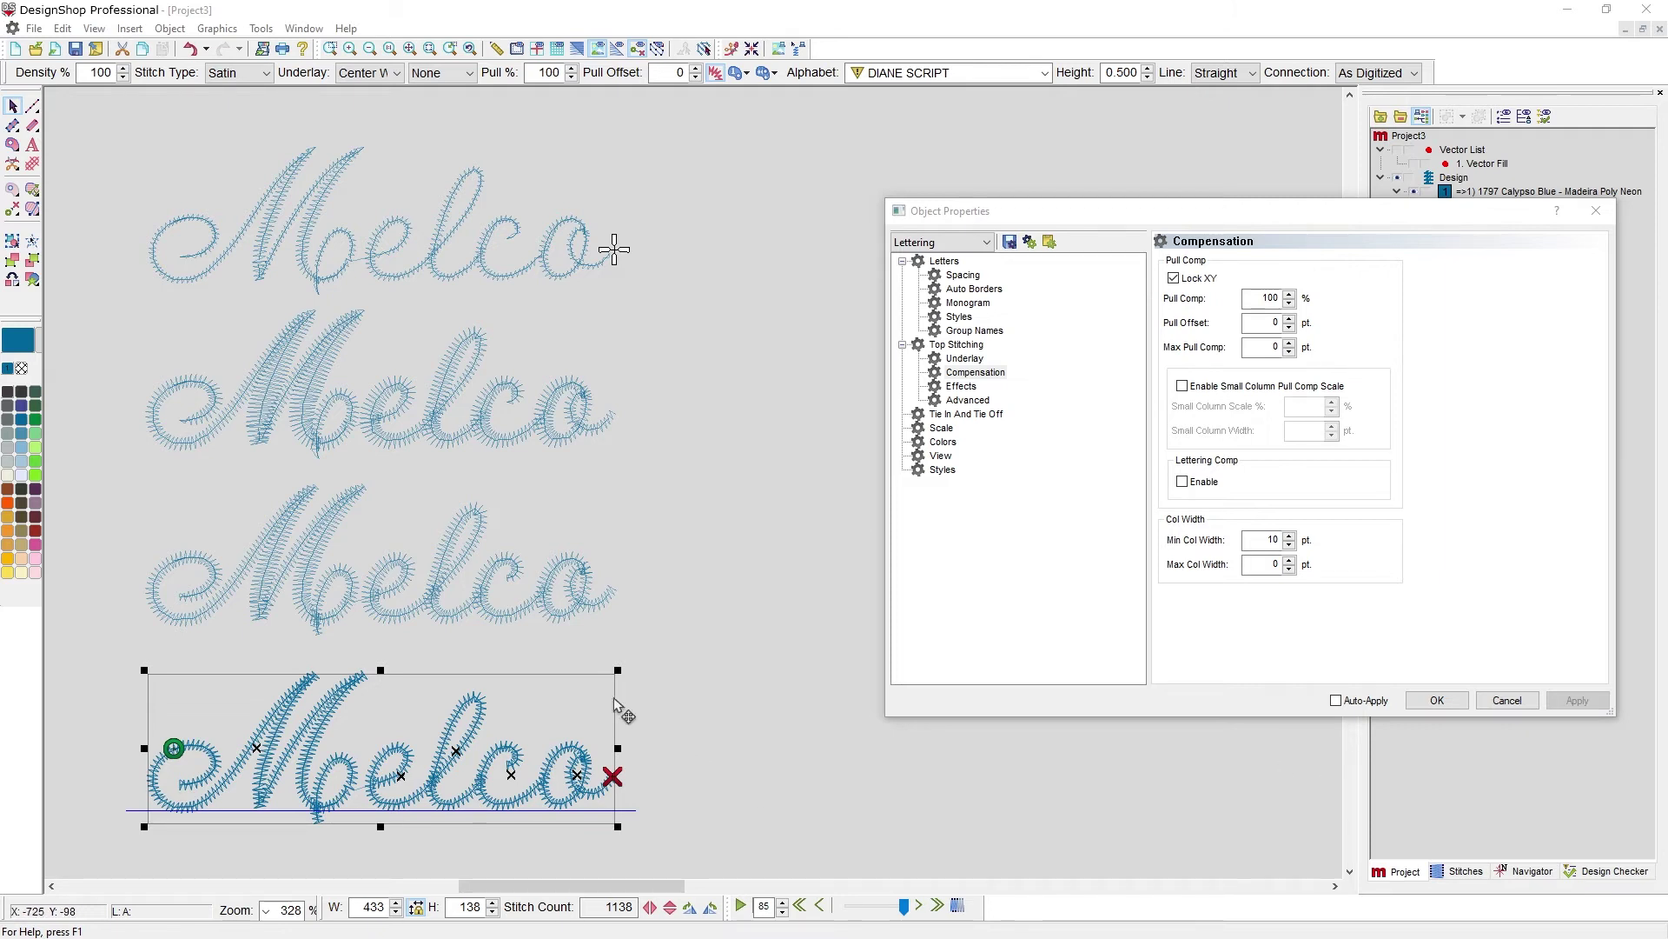
left_click(644, 701)
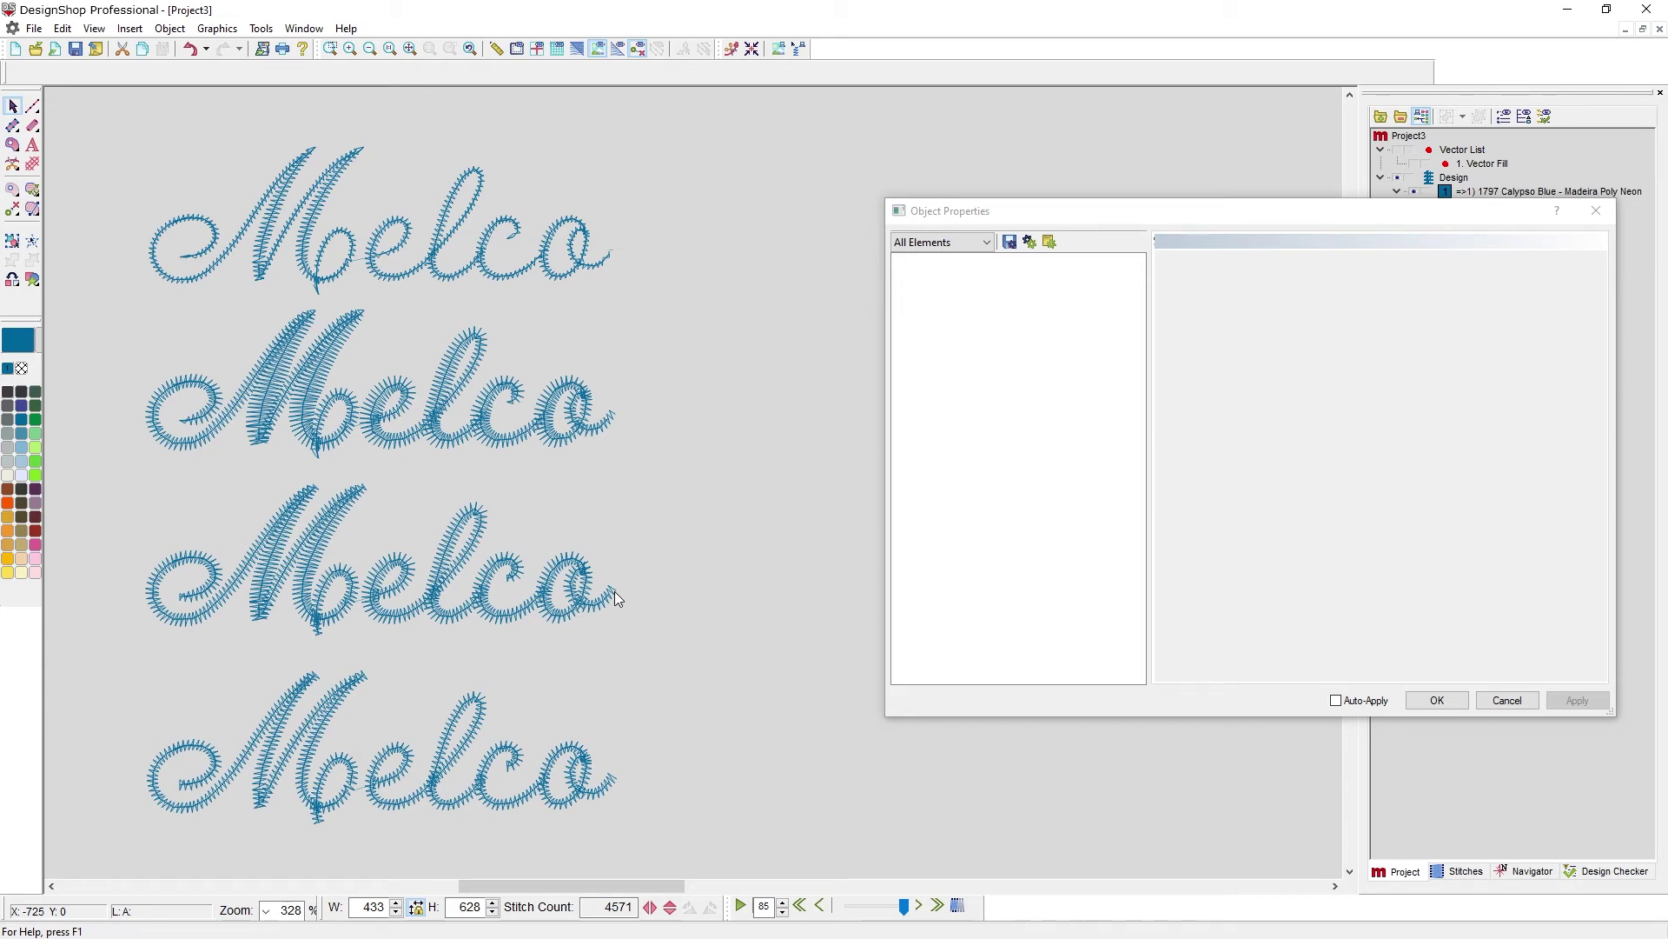
- Select the second Melco lettering to show its 200% Pull Comp settings
left_click(600, 765)
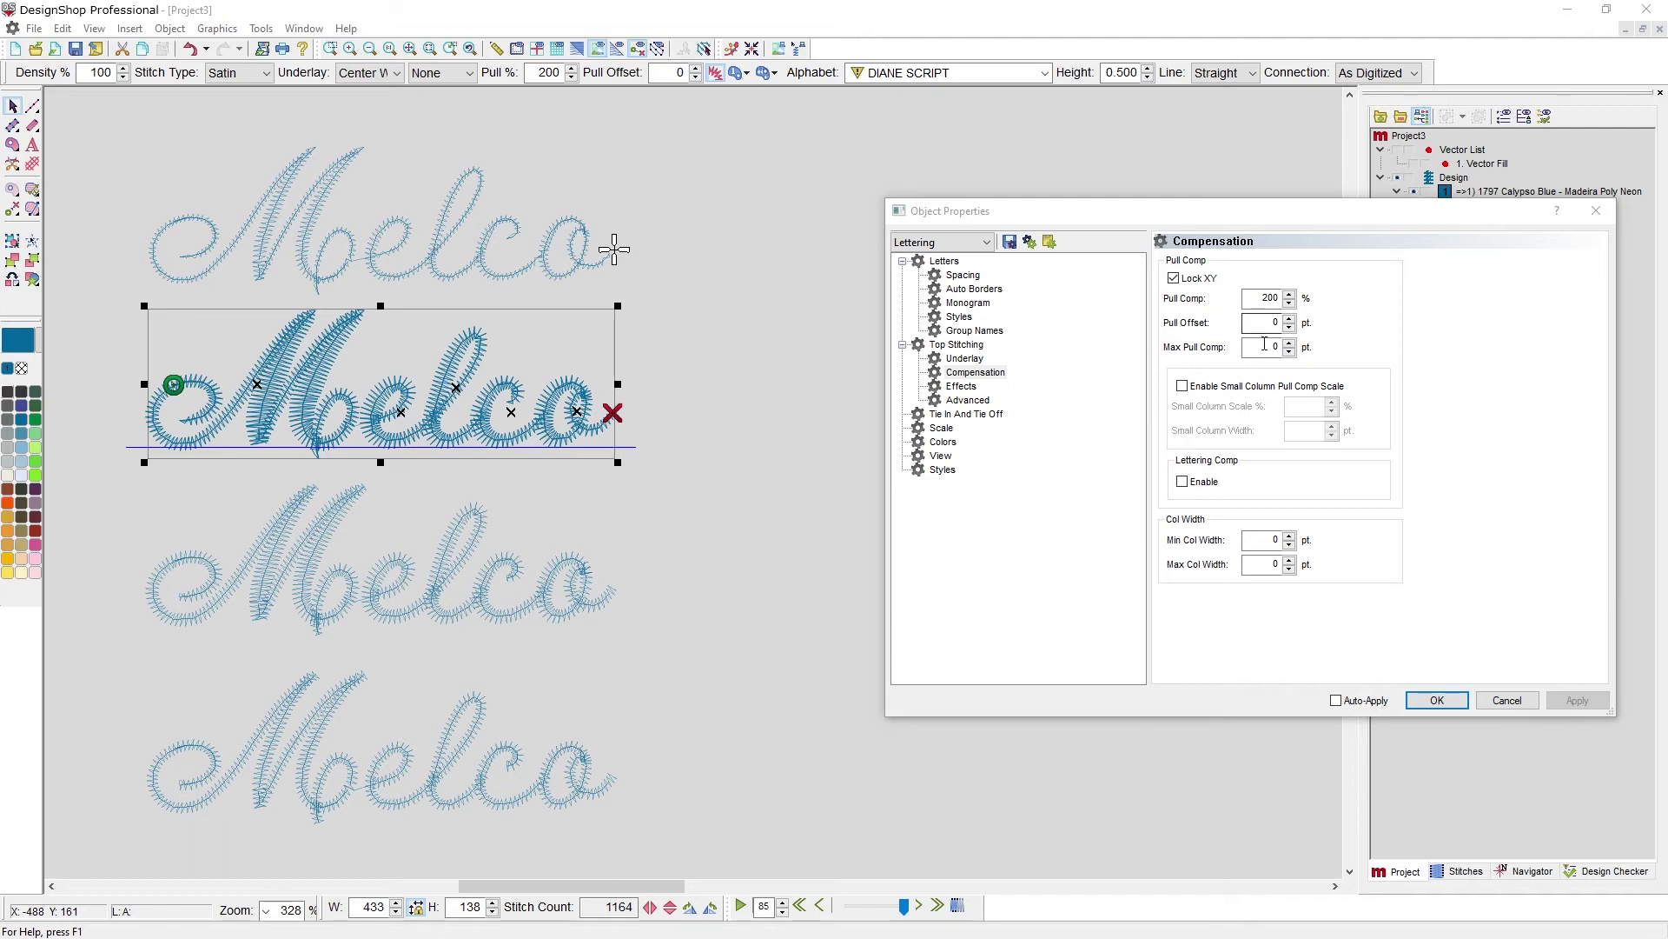
- Raise Max Pull Comp to 4 pt, apply it, then select the third Melco lettering
left_click(1292, 350)
left_click(1291, 344)
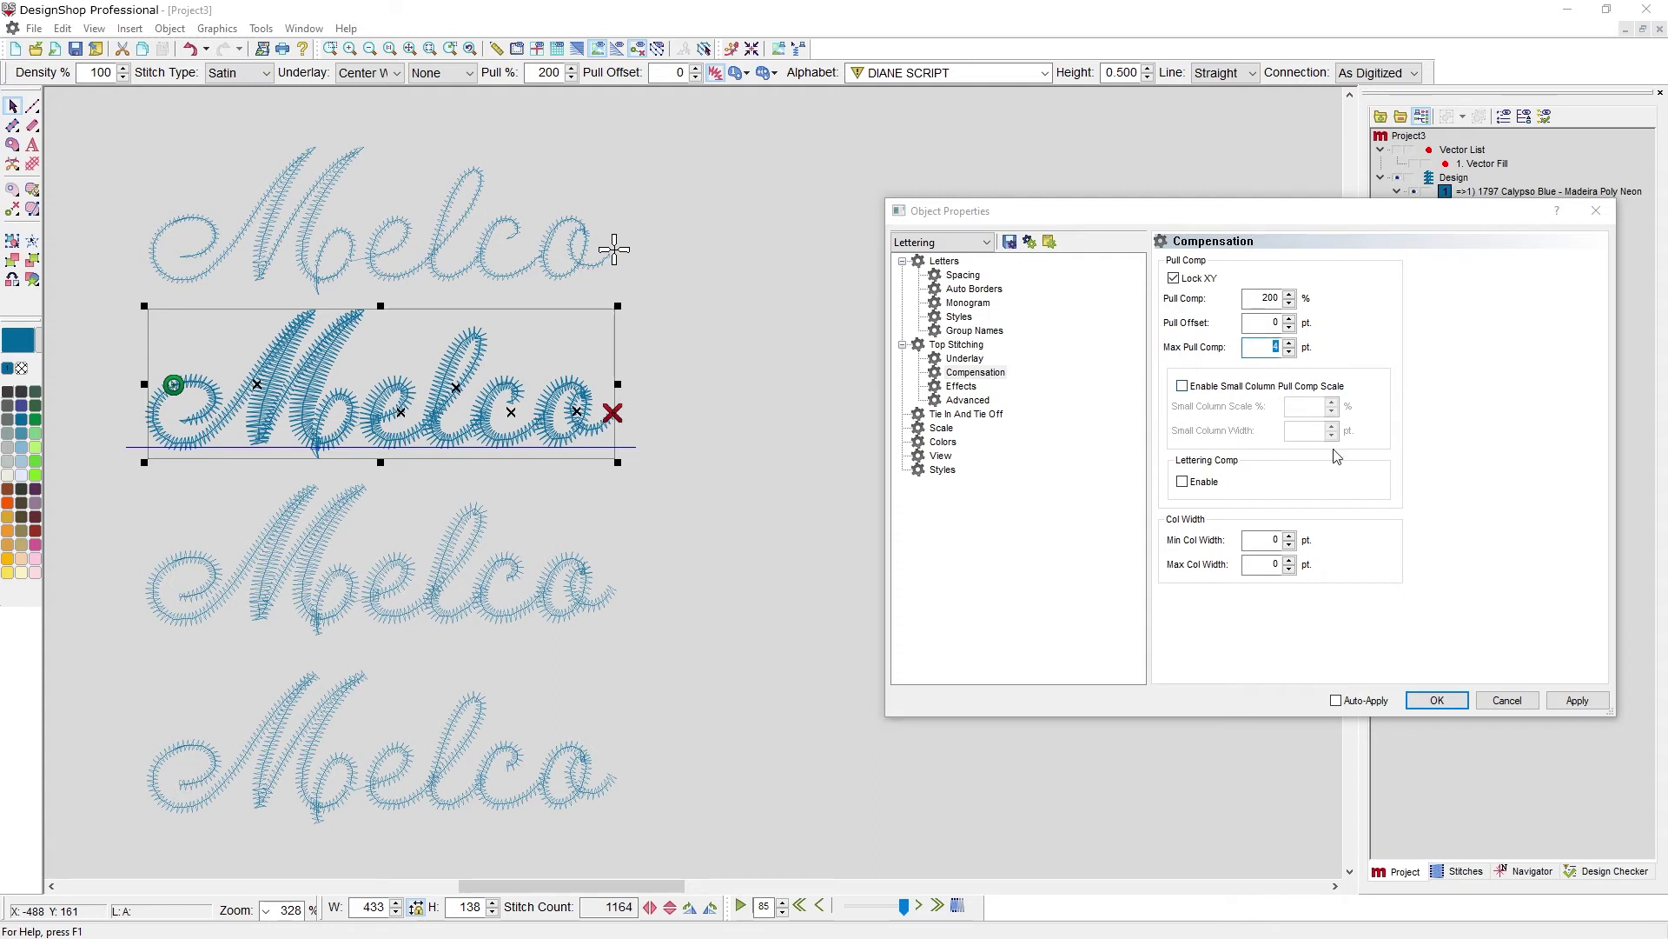
left_click(1577, 700)
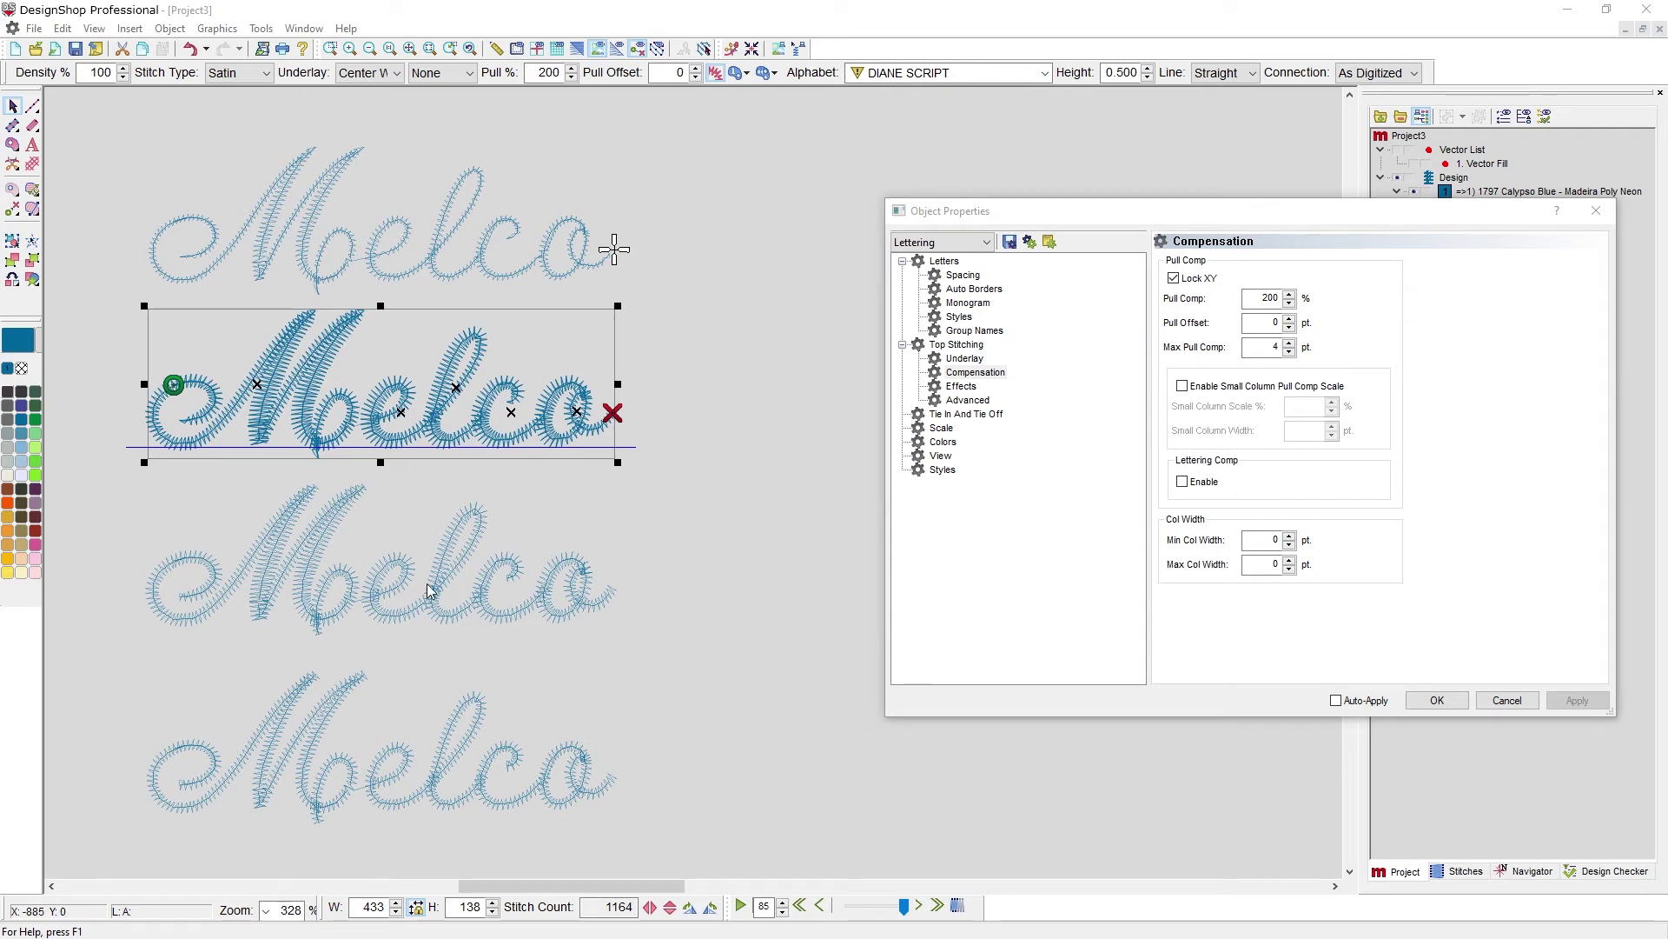
left_click(507, 587)
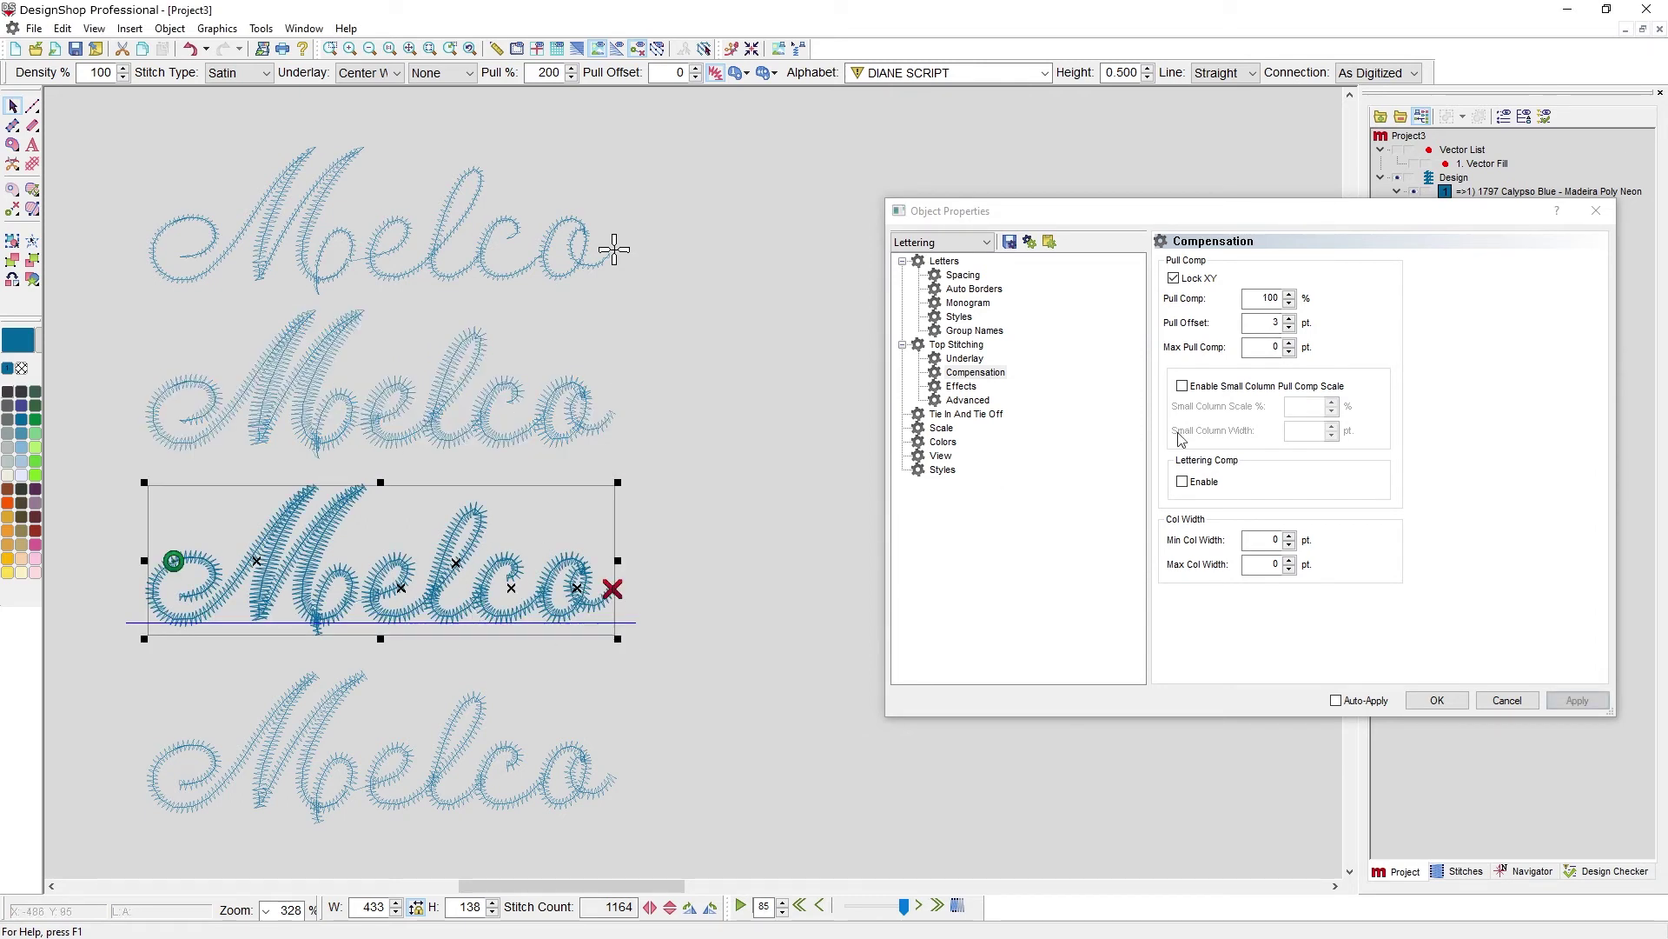
- Leave Enable Small Column Pull Comp Scale unchecked and reselect the second Melco lettering
left_click(1183, 387)
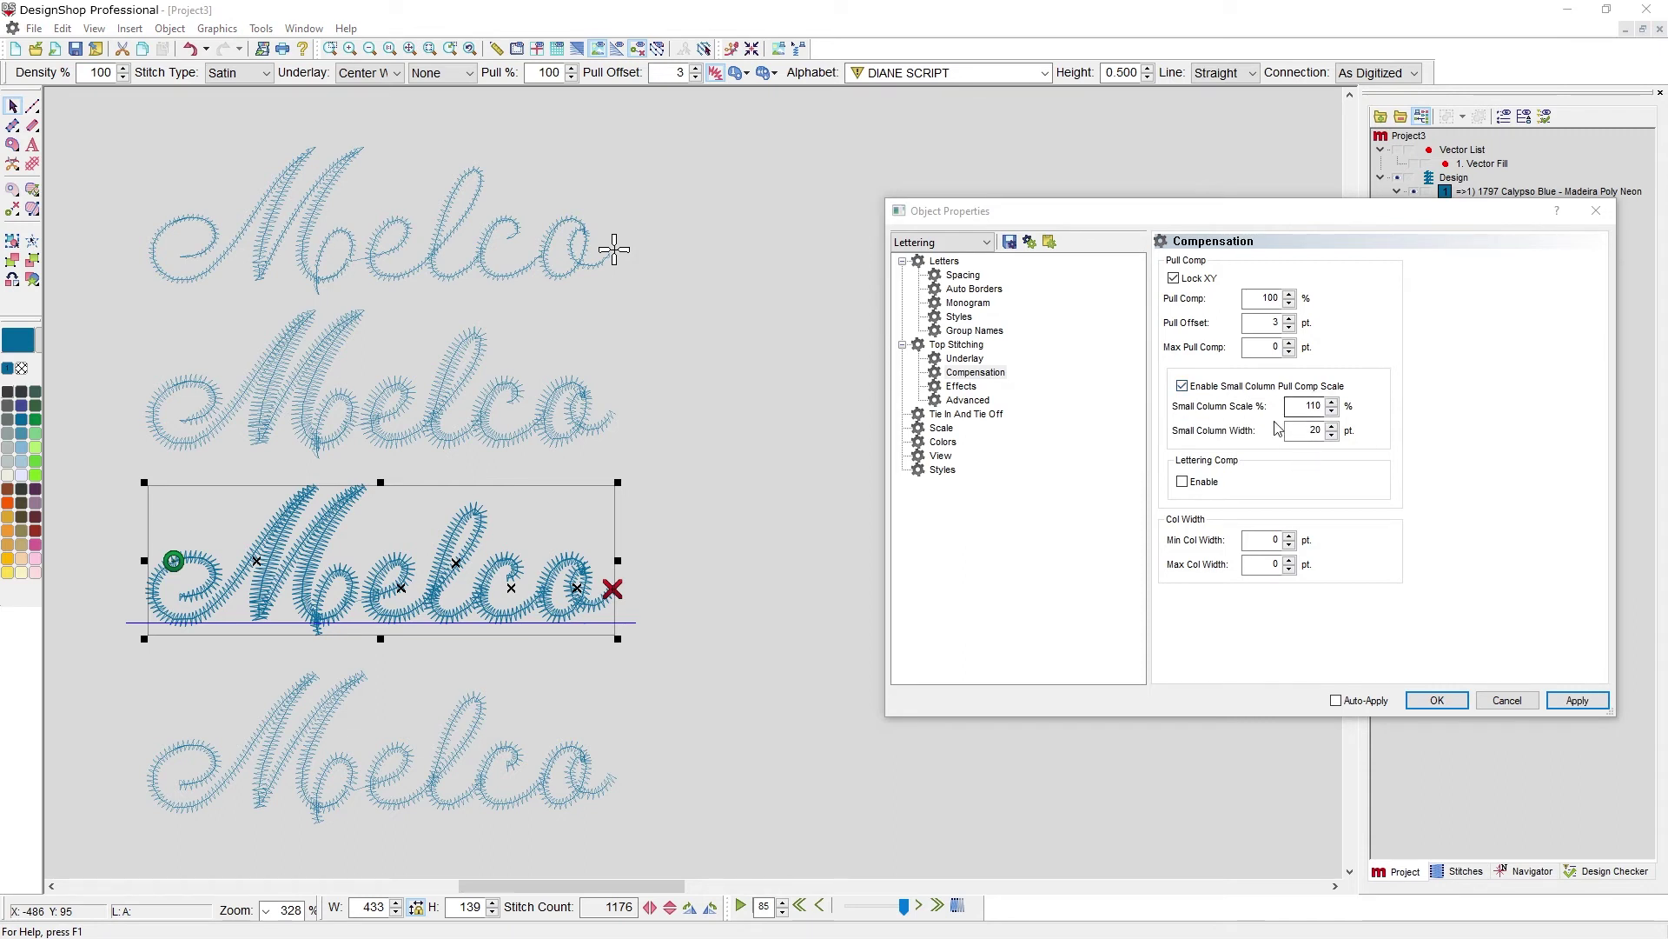
left_click(1182, 386)
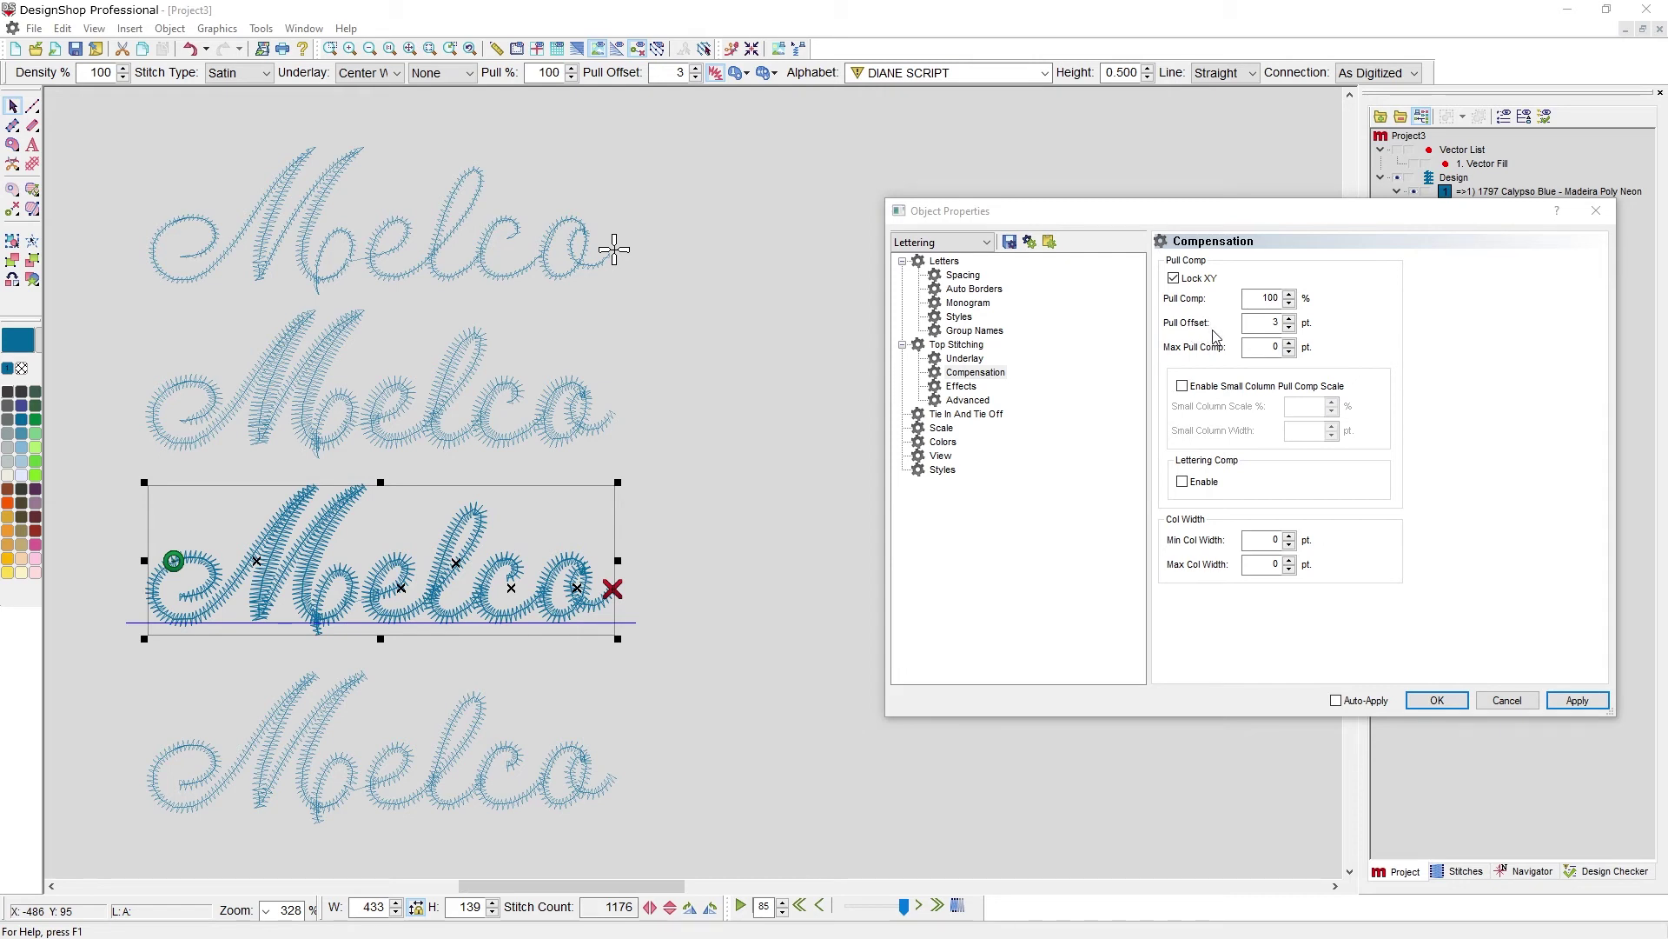
left_click(493, 417)
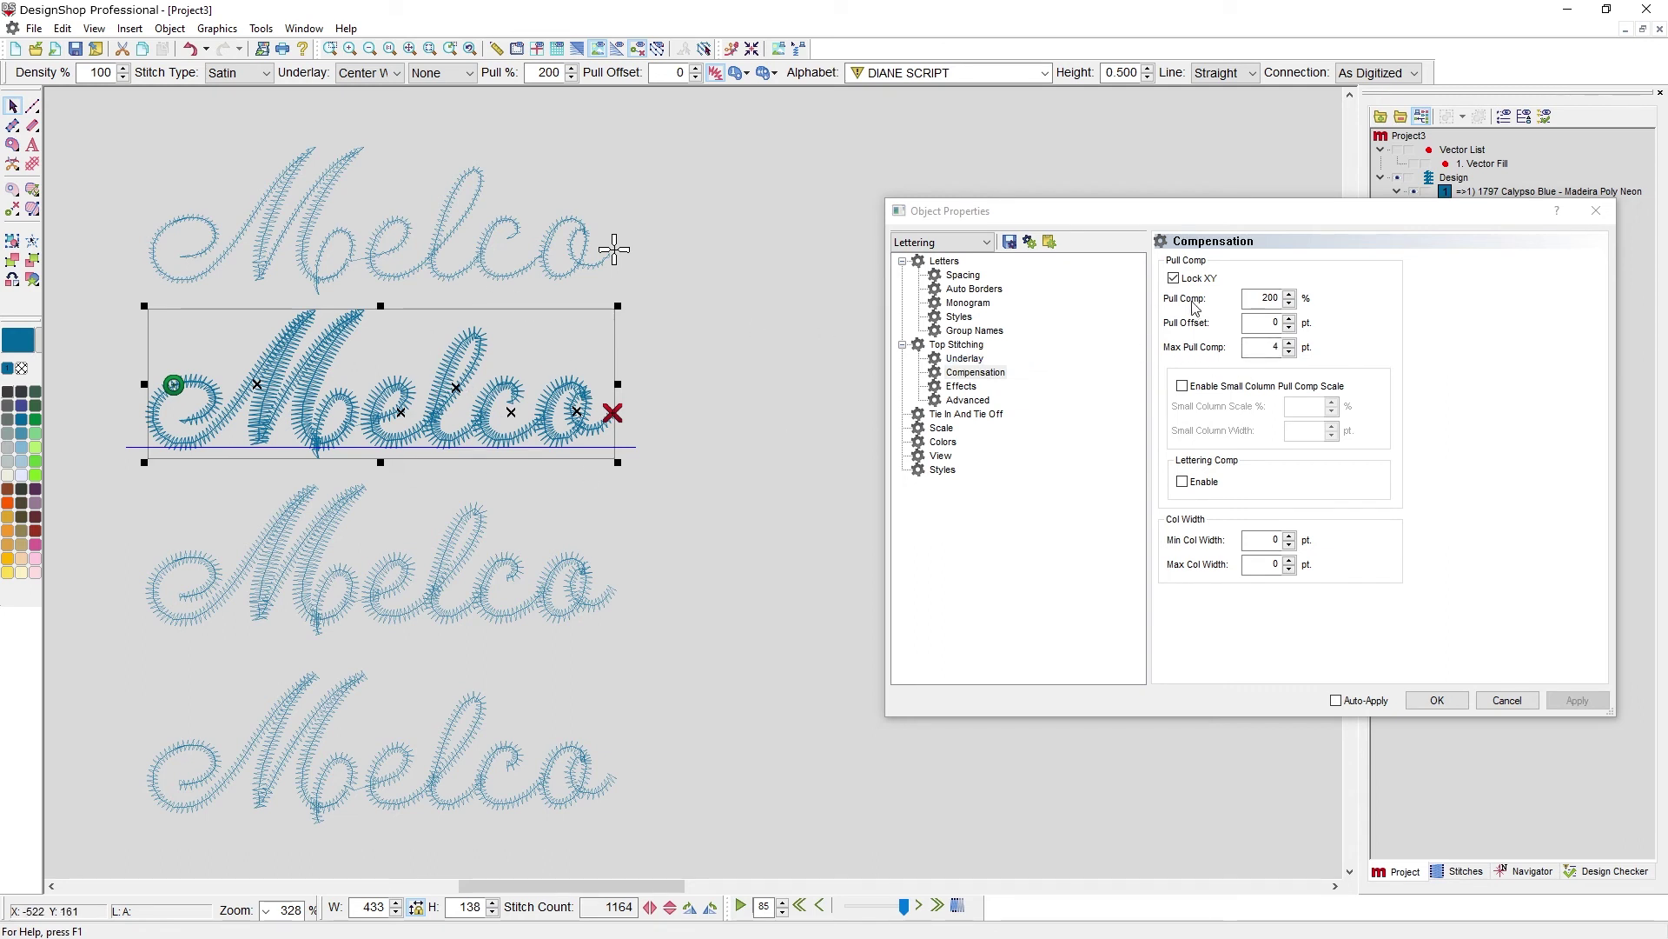
- Set Min Col Width to 10 pt and apply it
left_click(1276, 567)
left_click(1275, 539)
type("1")
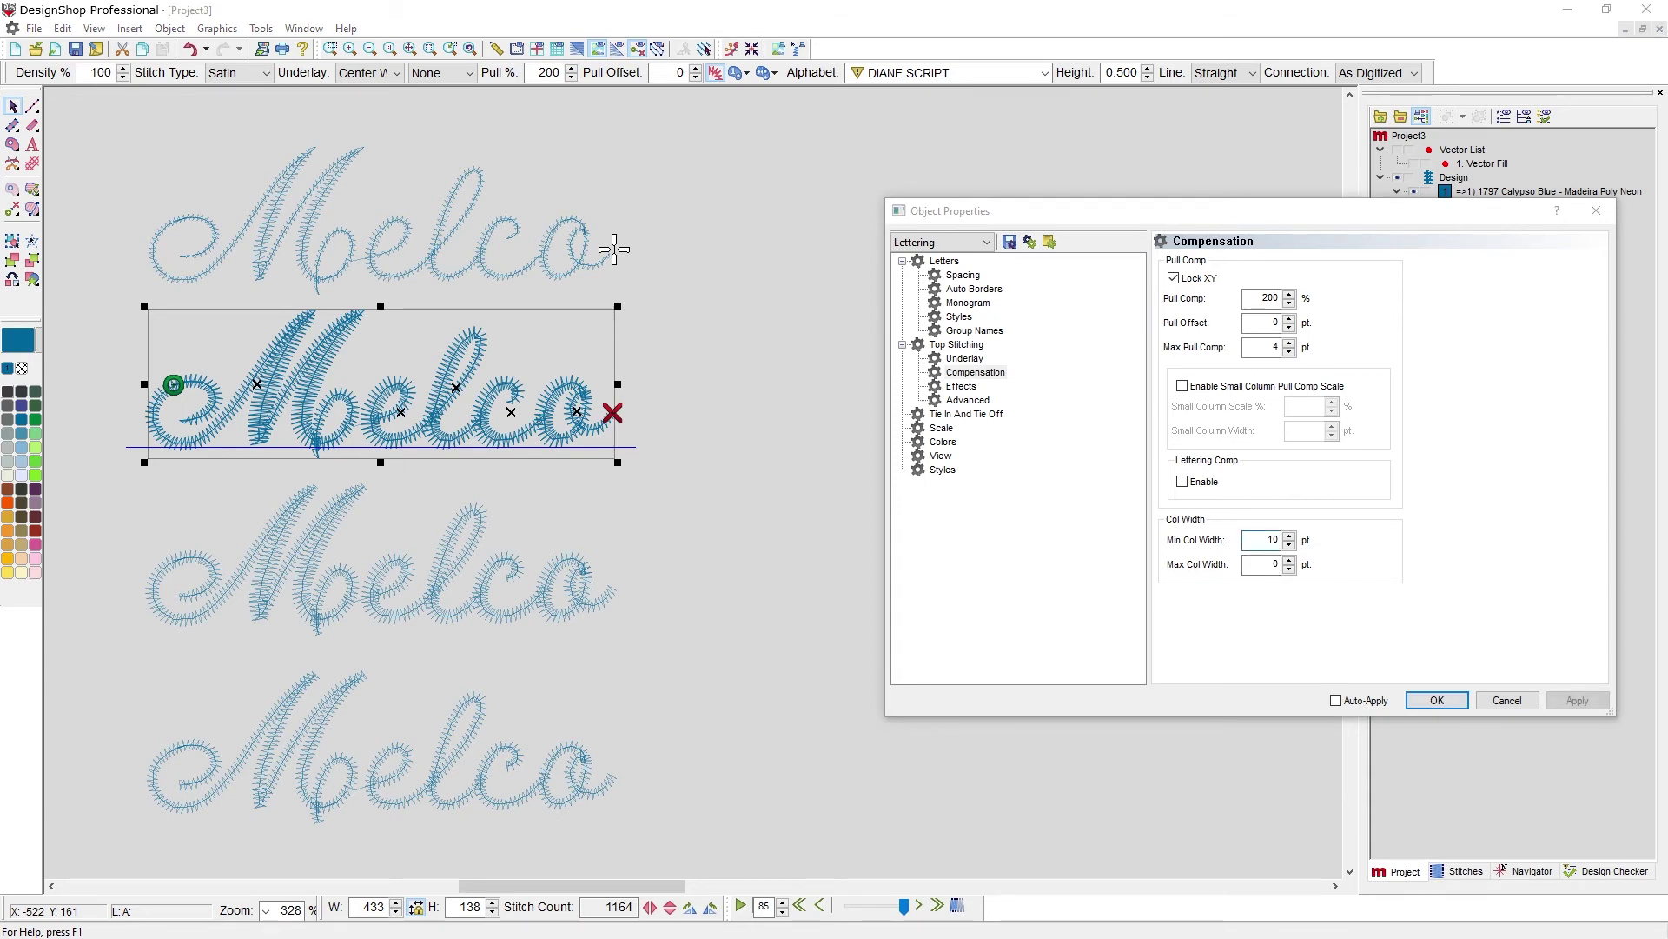
left_click(1577, 700)
- Set Max Col Width to 10 pt, after first applying 20 pt
left_click(1263, 570)
type("20")
key("Delete")
left_click(1586, 699)
left_click(1289, 569)
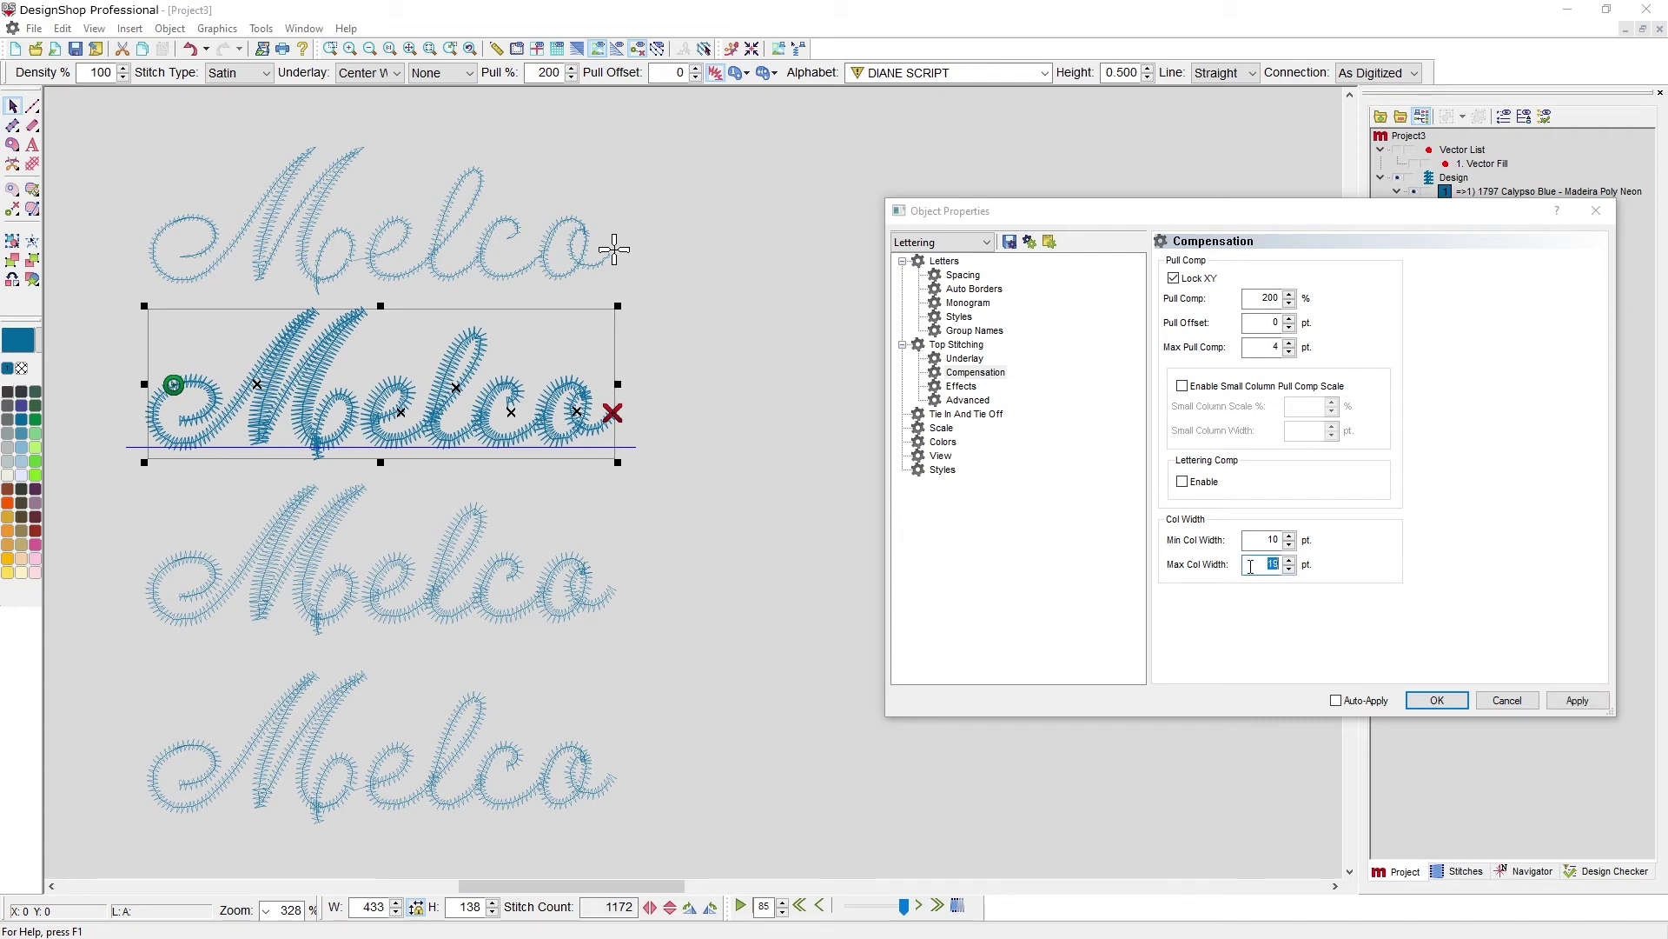
type("1")
left_click(1578, 700)
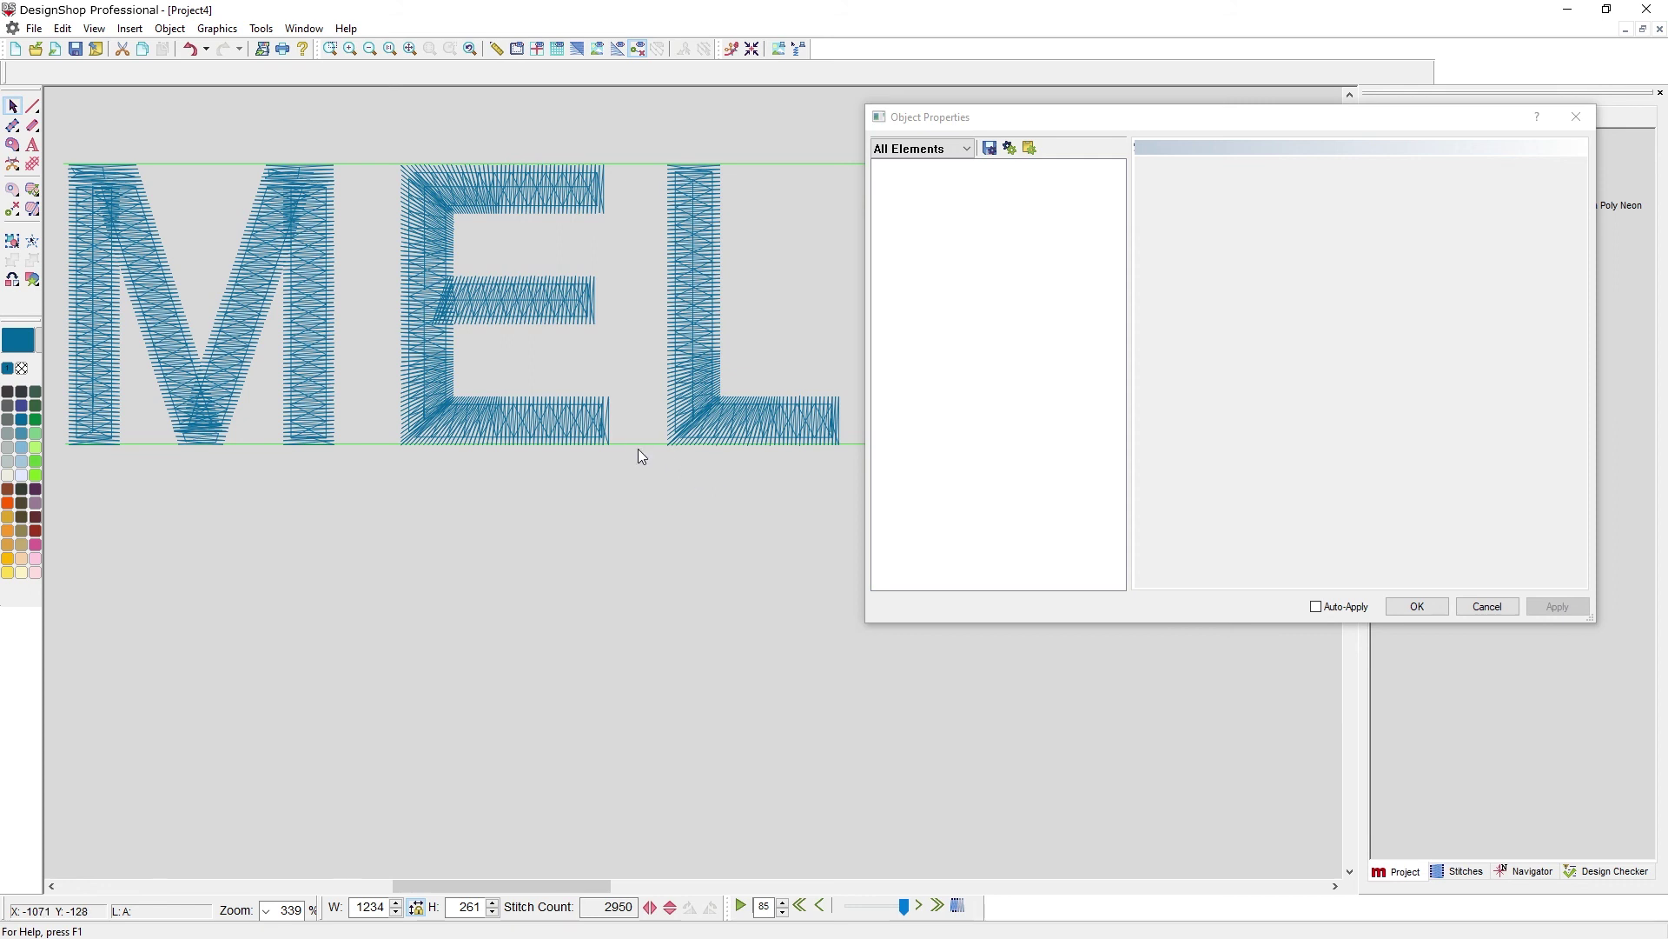
- Enable Lettering Comp on the MEL lettering and apply it, recomputing to 2899 stitches
left_click(477, 303)
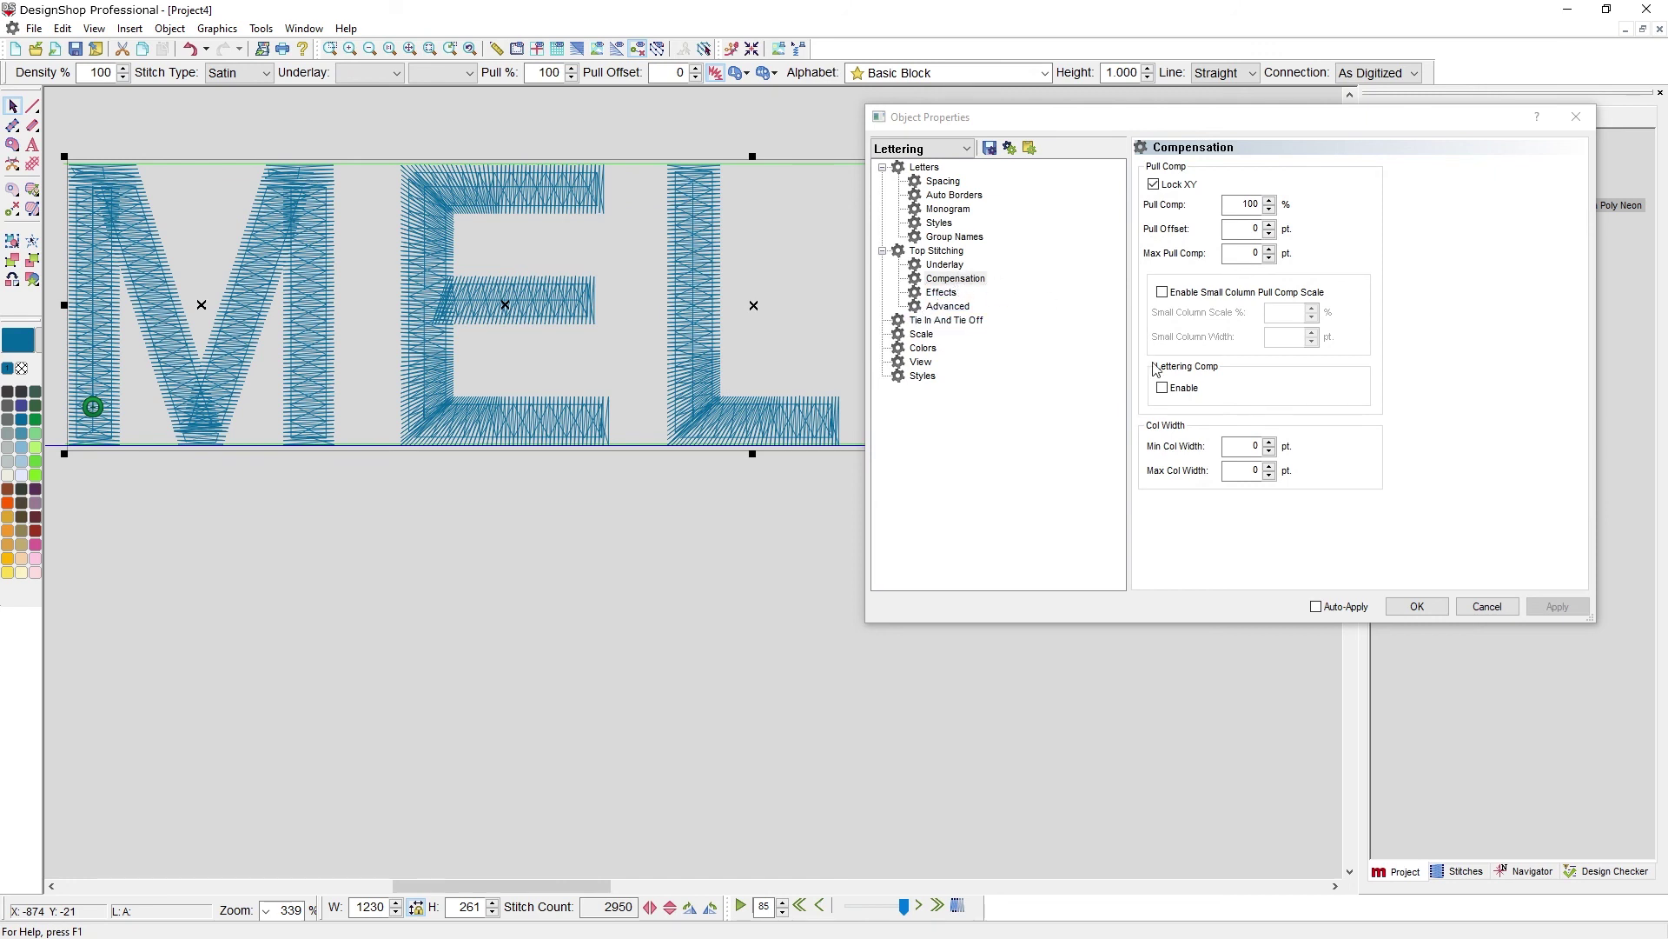
left_click(1164, 391)
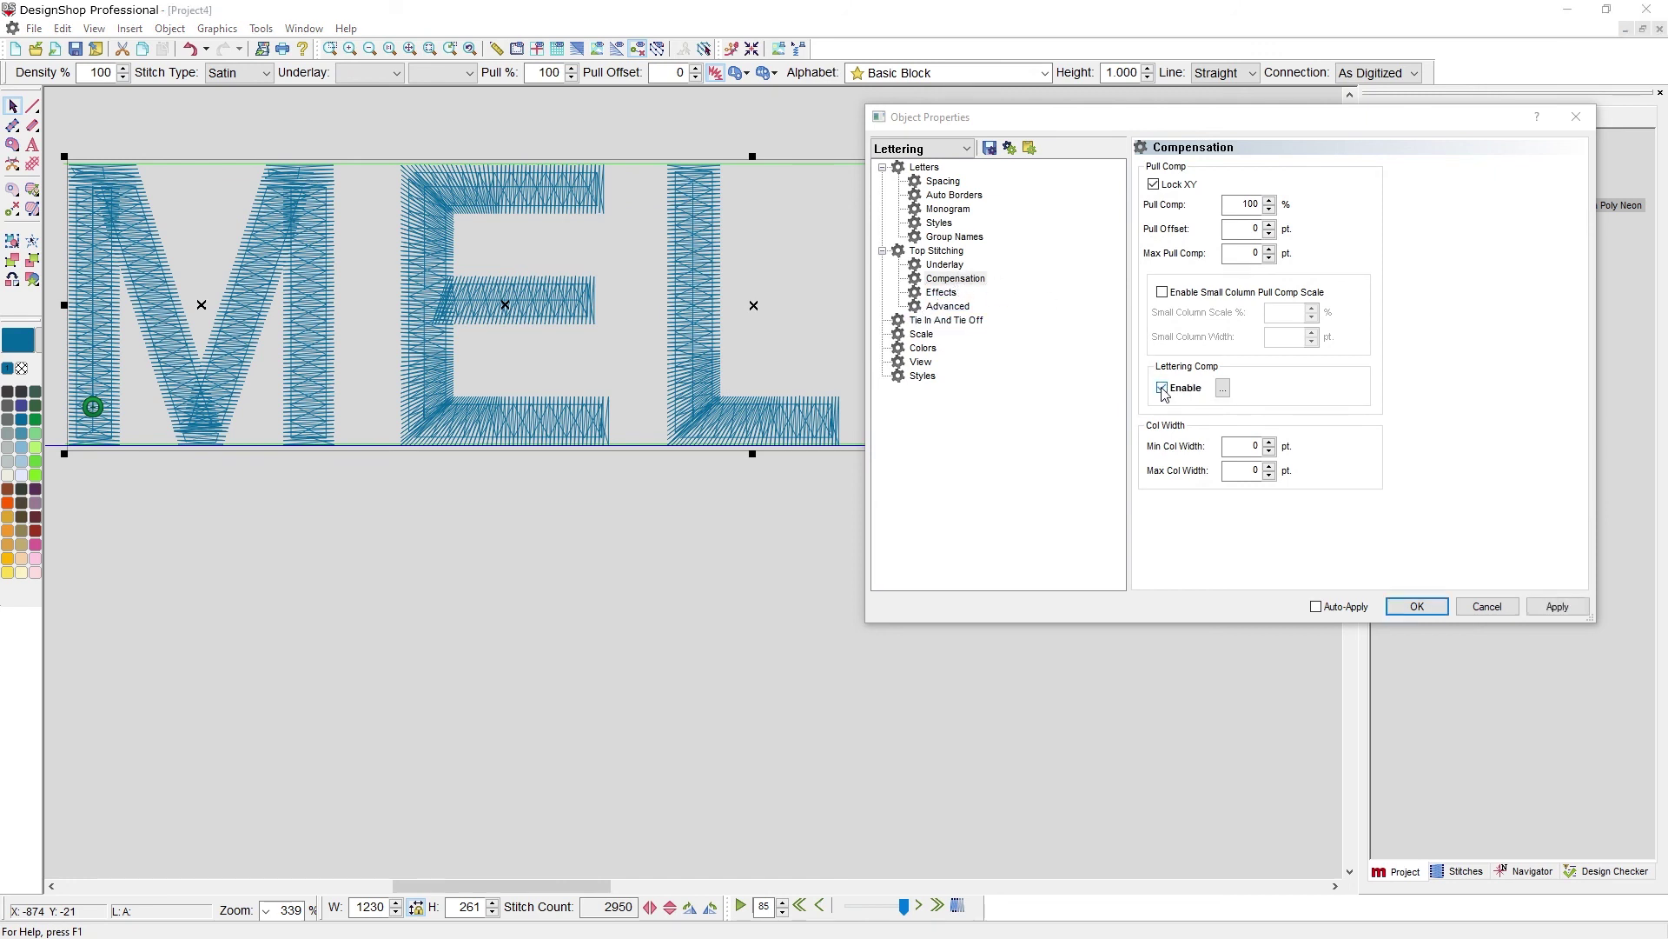
left_click(1554, 609)
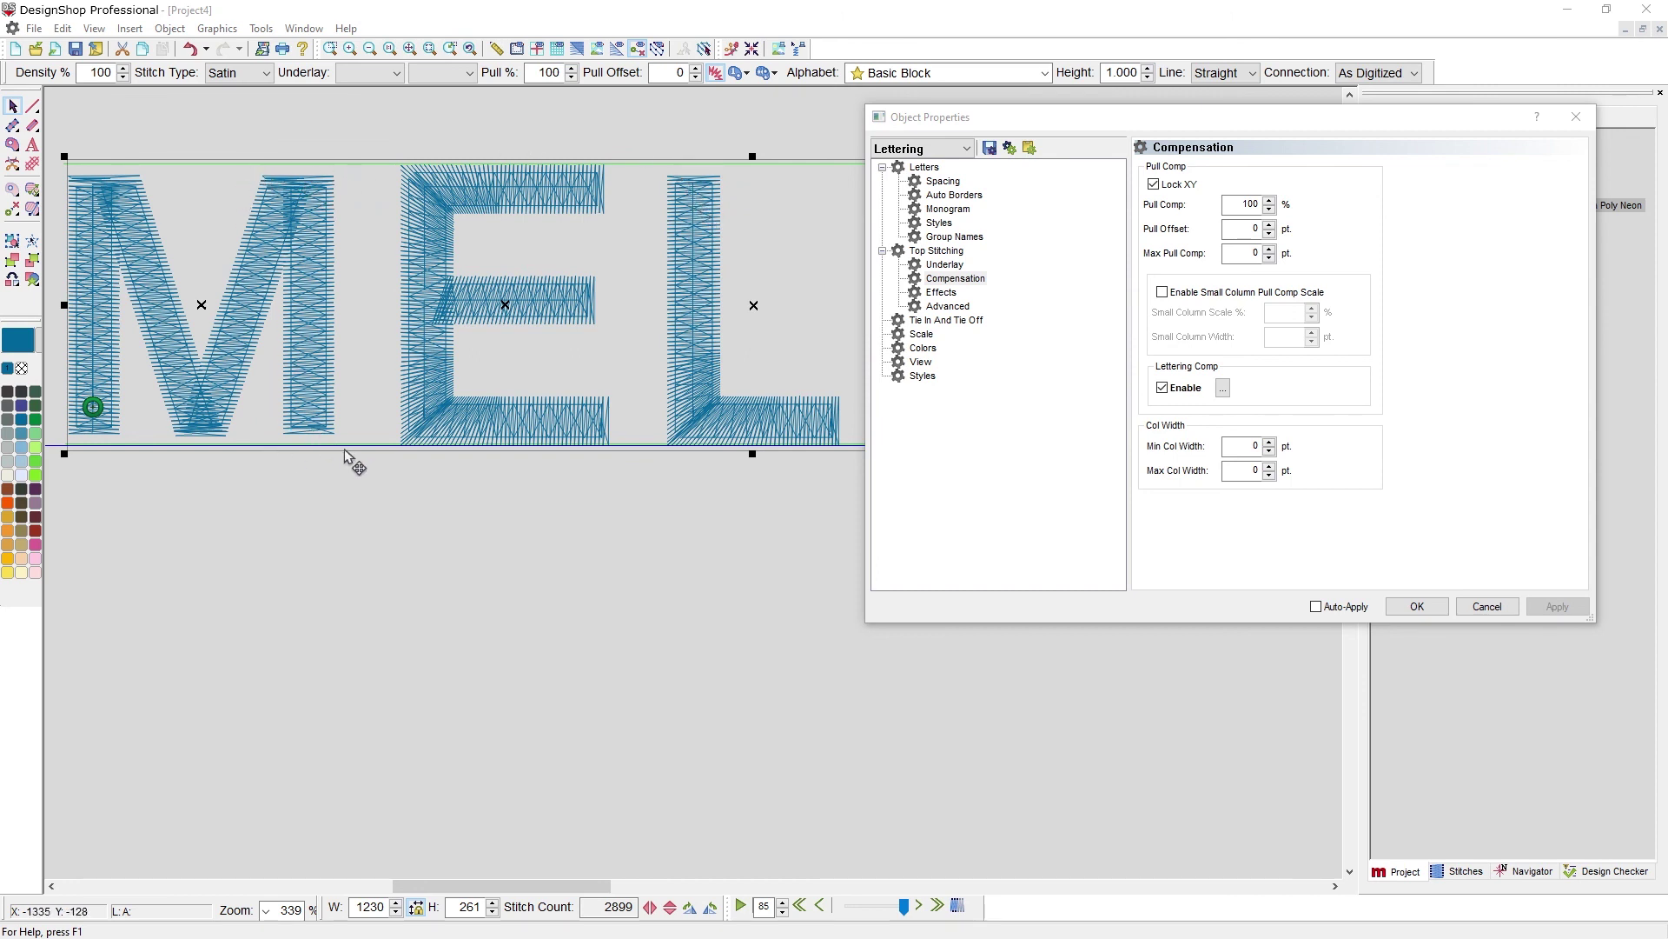
- Open the Lettering Comp Settings dialog showing distances per column width
left_click(1222, 388)
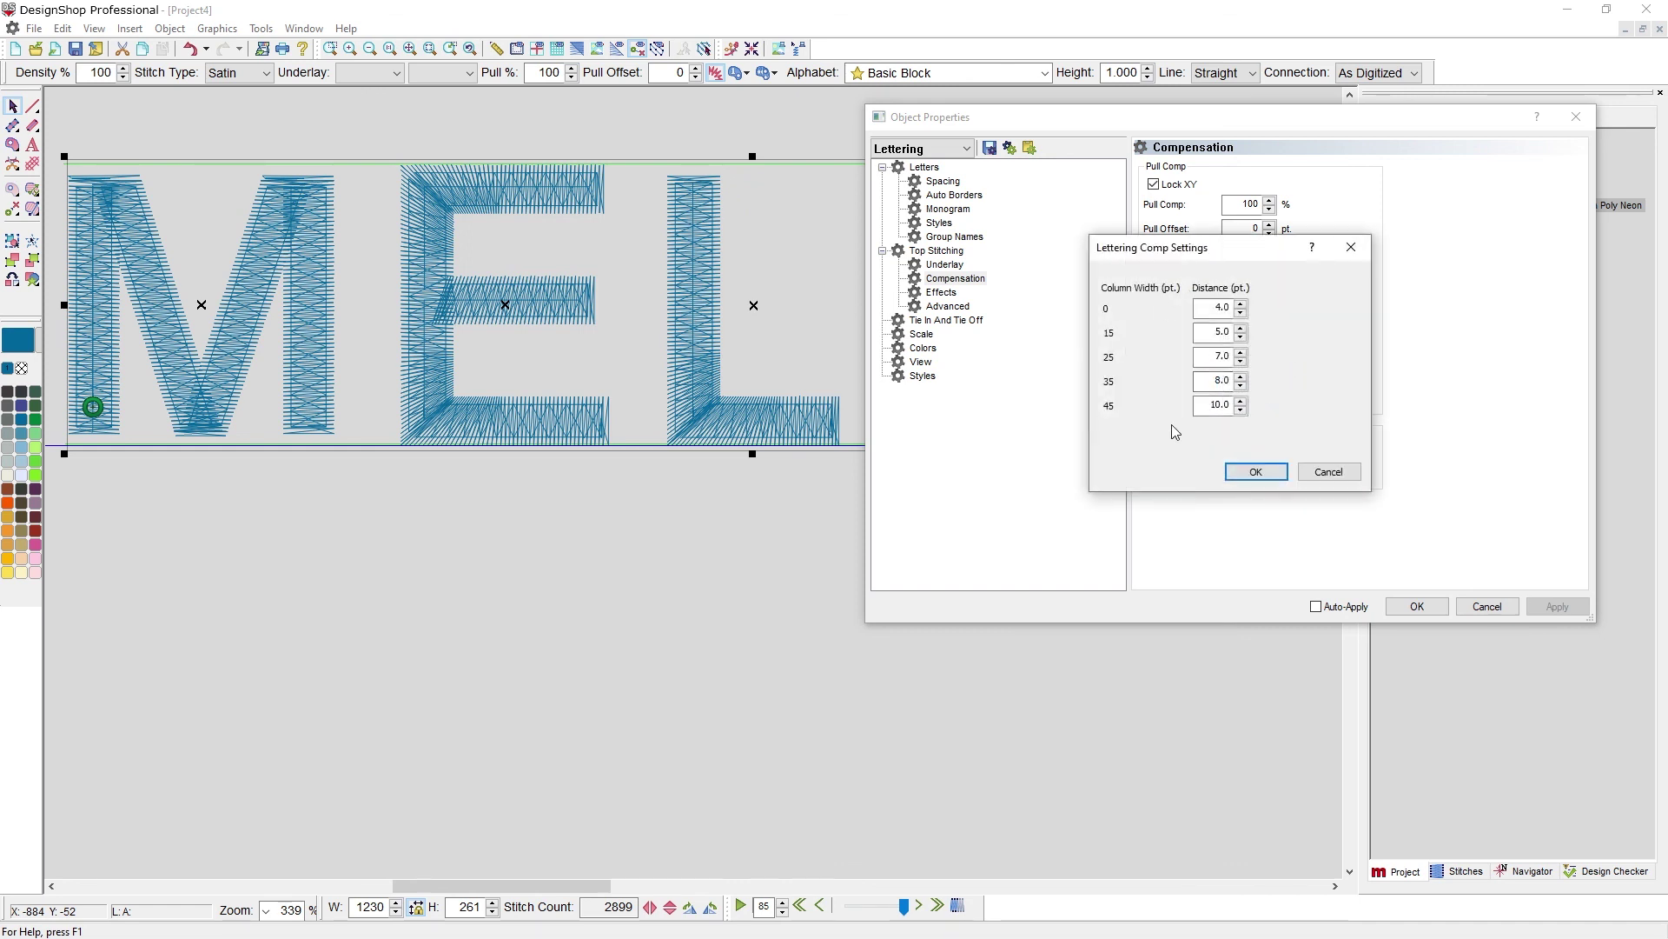